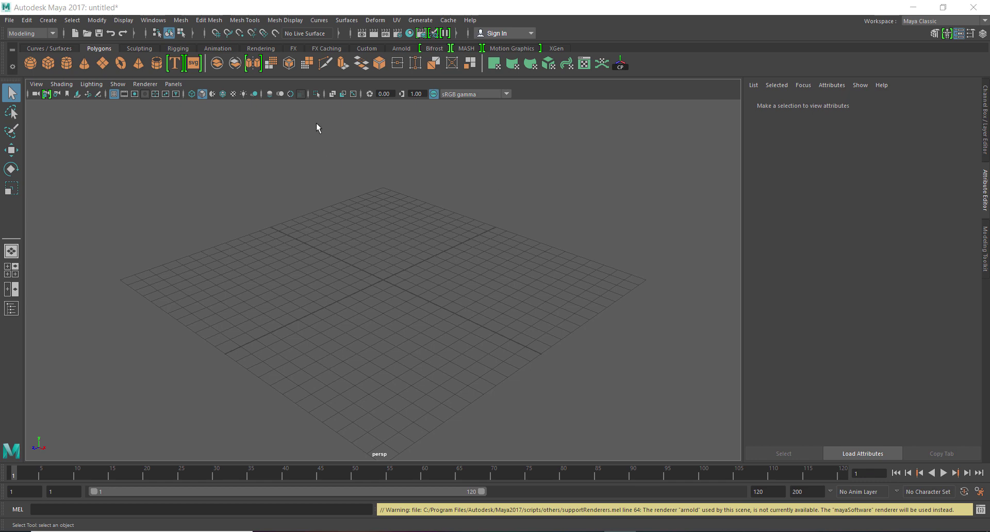
left_click(396, 20)
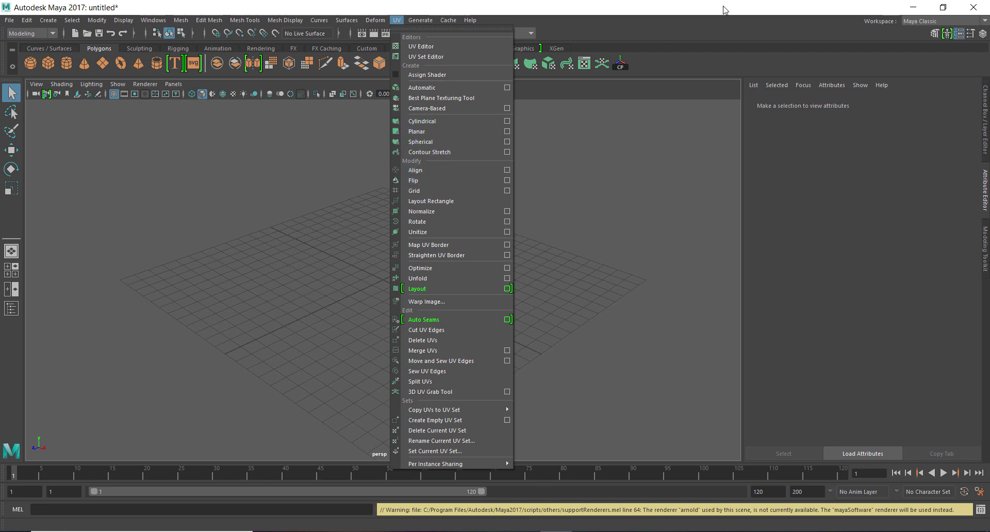
left_click(723, 6)
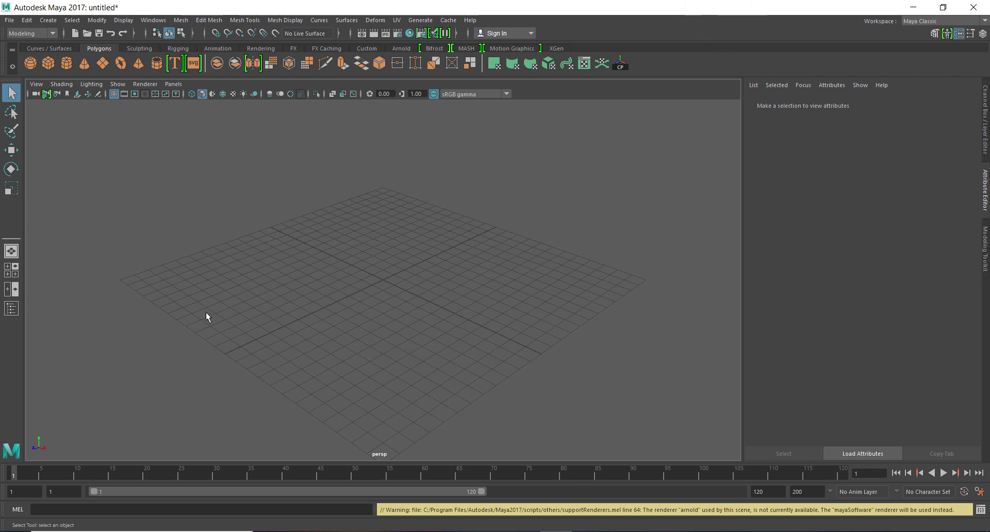
Create a polygon cylinder on the grid, about 3.4 units in radius and 8.7 units high
left_click_drag(453, 338, 456, 329, "alt")
right_click_drag(428, 325, 473, 358, "alt")
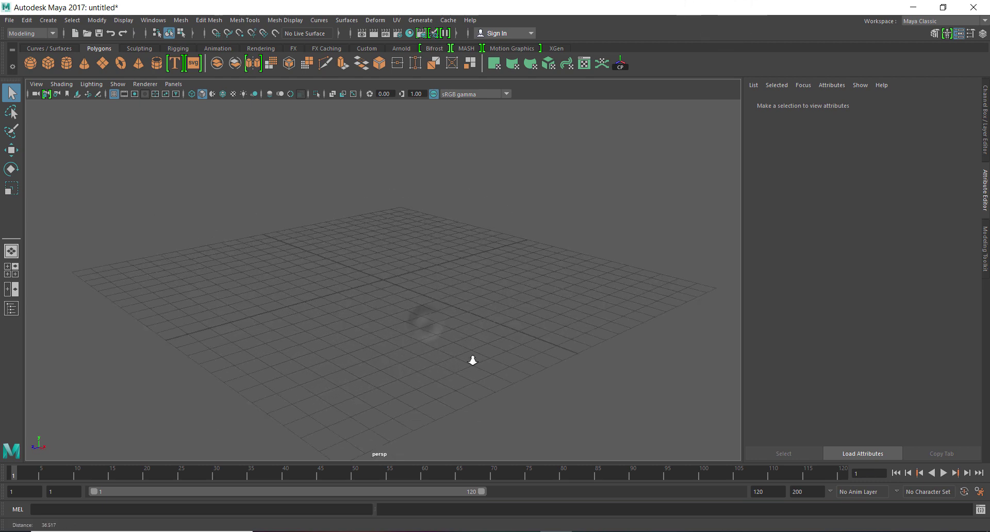
left_click_drag(472, 361, 468, 373, "alt")
left_click(66, 63)
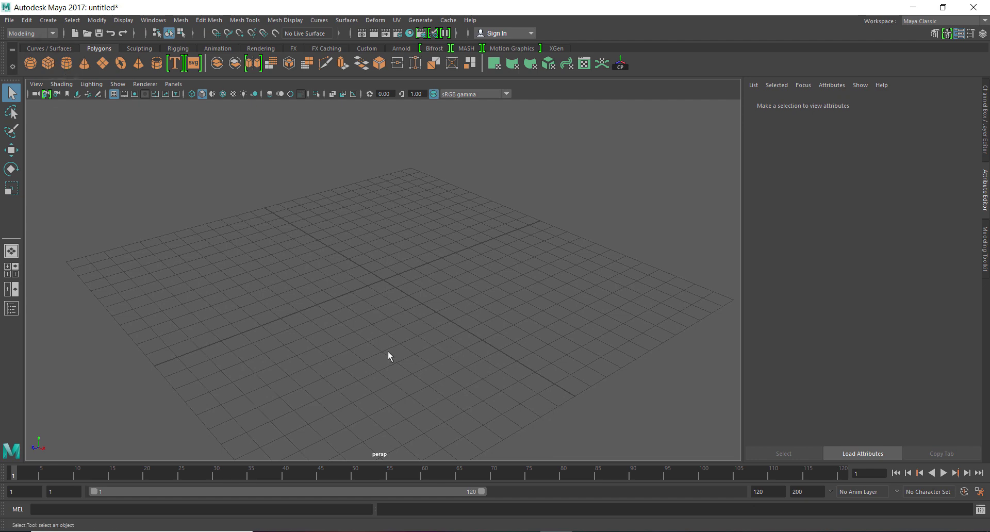
left_click_drag(341, 324, 326, 113)
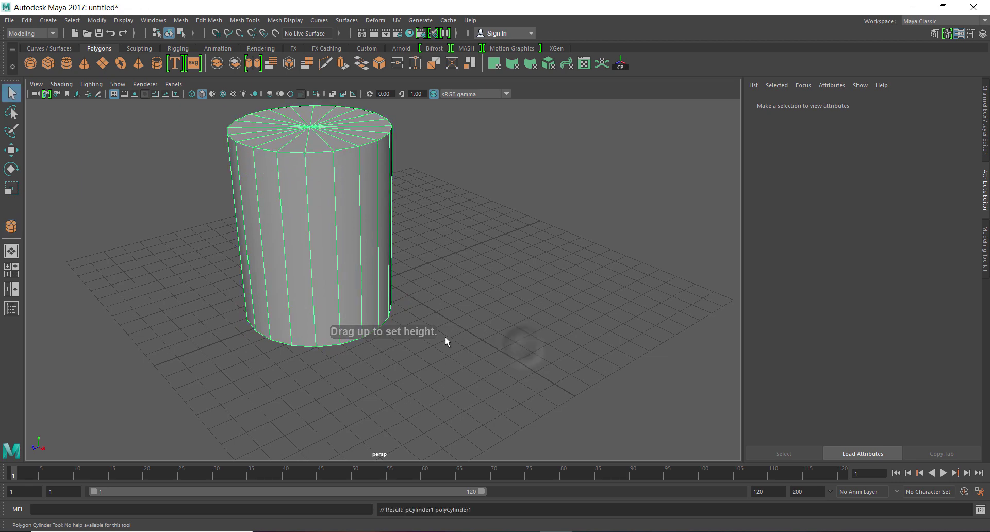
Set the cylinder's height subdivisions to 3
key("f")
left_click_drag(499, 384, 477, 367, "alt")
right_click_drag(432, 392, 488, 426, "alt")
middle_click_drag(488, 425, 459, 444, "alt")
right_click_drag(459, 444, 467, 444, "alt")
left_click(984, 138)
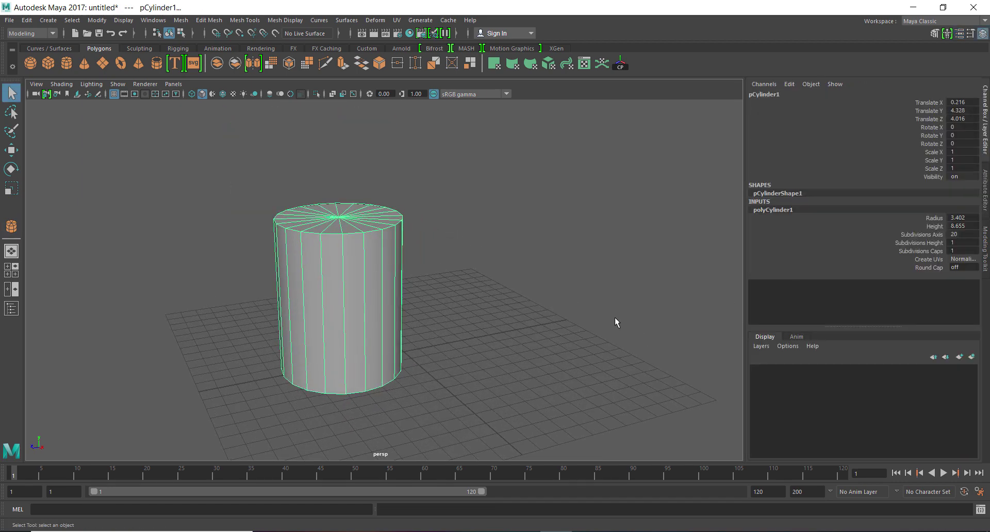
right_click_drag(463, 329, 485, 346, "alt")
left_click_drag(485, 346, 383, 323, "alt")
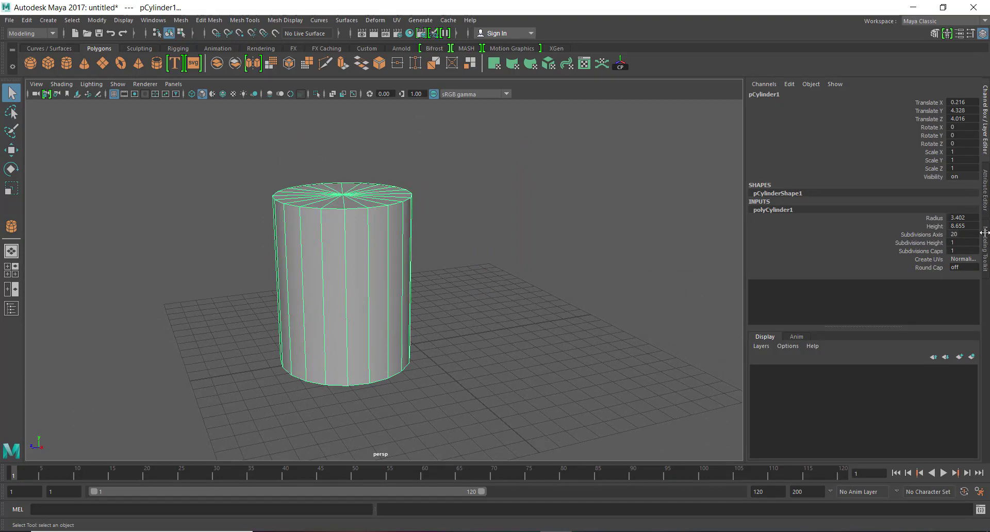
left_click(927, 245)
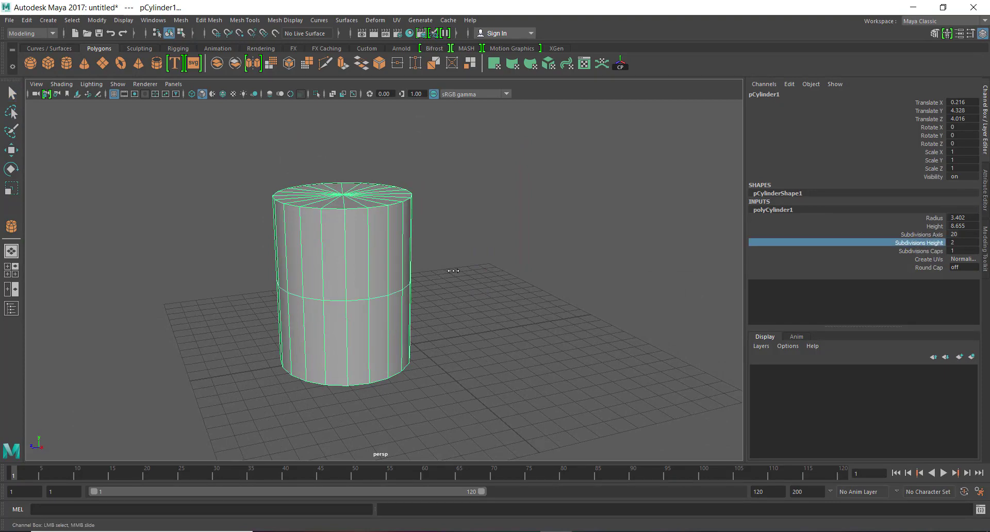
middle_click_drag(454, 270, 458, 274)
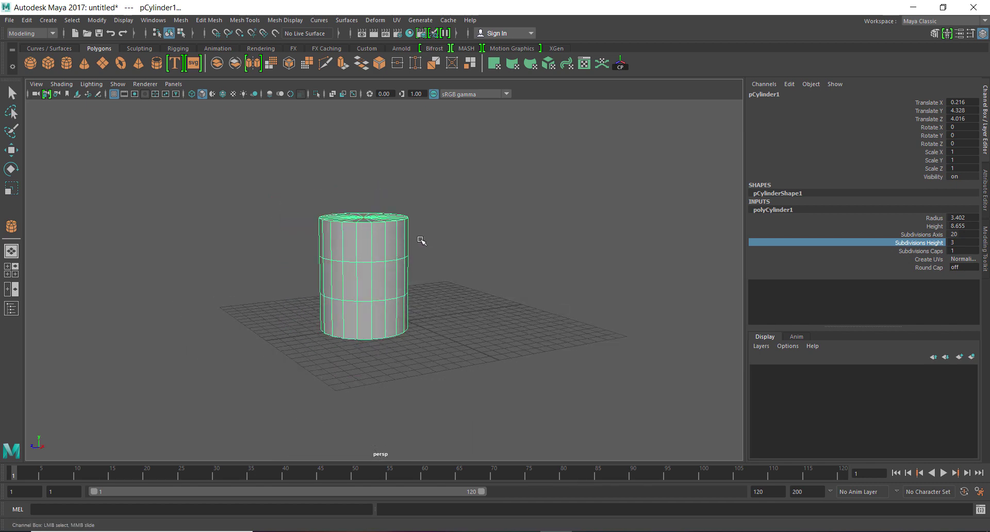
Select the cylinder's bottom ring of vertices in the front view and scale it uniformly inward to narrow the base
right_click_drag(382, 243, 323, 244)
key("space")
left_click_drag(452, 289, 462, 313)
right_click_drag(530, 318, 554, 326, "alt")
middle_click_drag(601, 252, 579, 378, "alt")
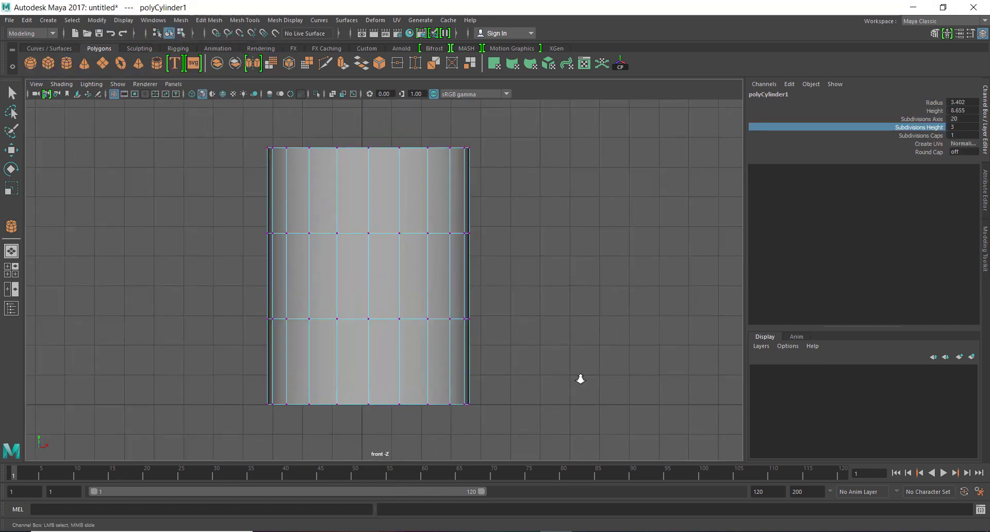
right_click_drag(579, 378, 554, 370, "alt")
middle_click_drag(463, 355, 510, 344, "alt")
left_click_drag(268, 330, 548, 413)
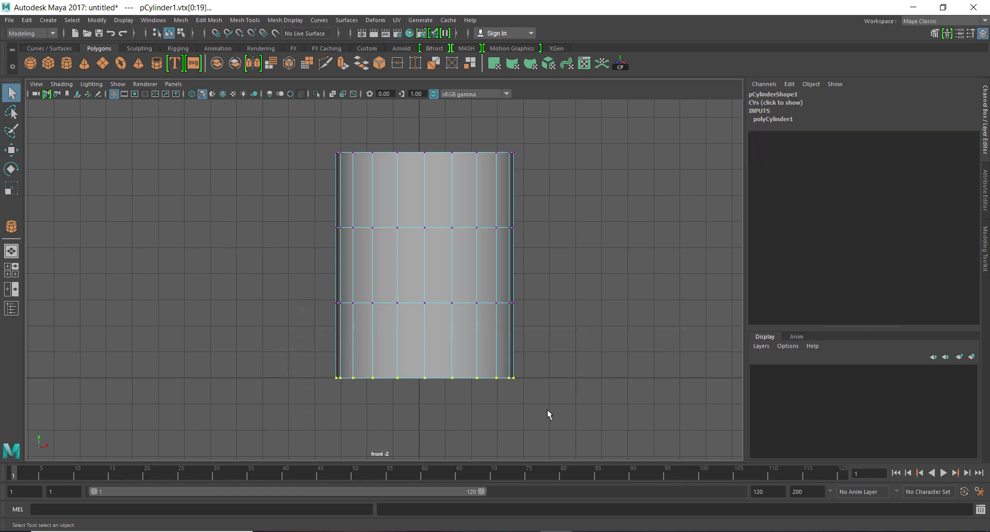
key("r")
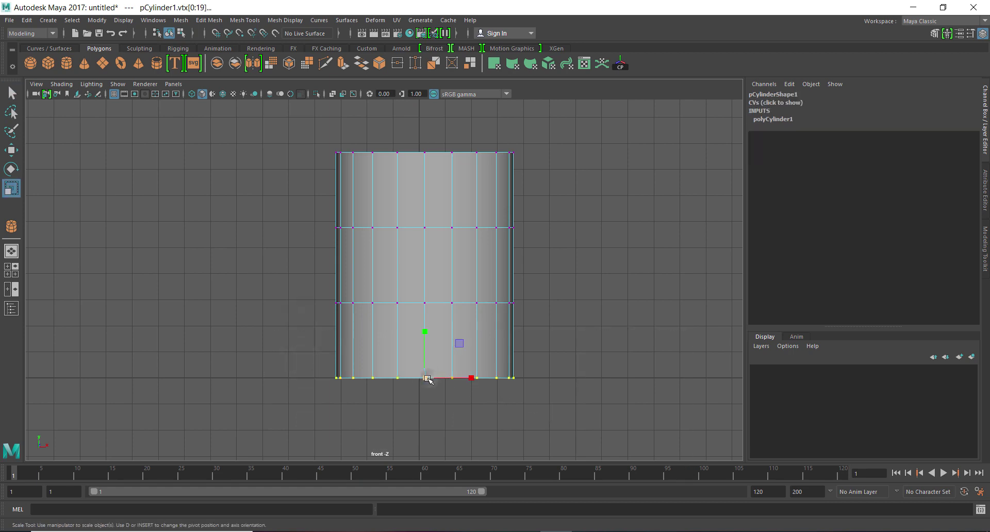
left_click_drag(426, 379, 412, 382)
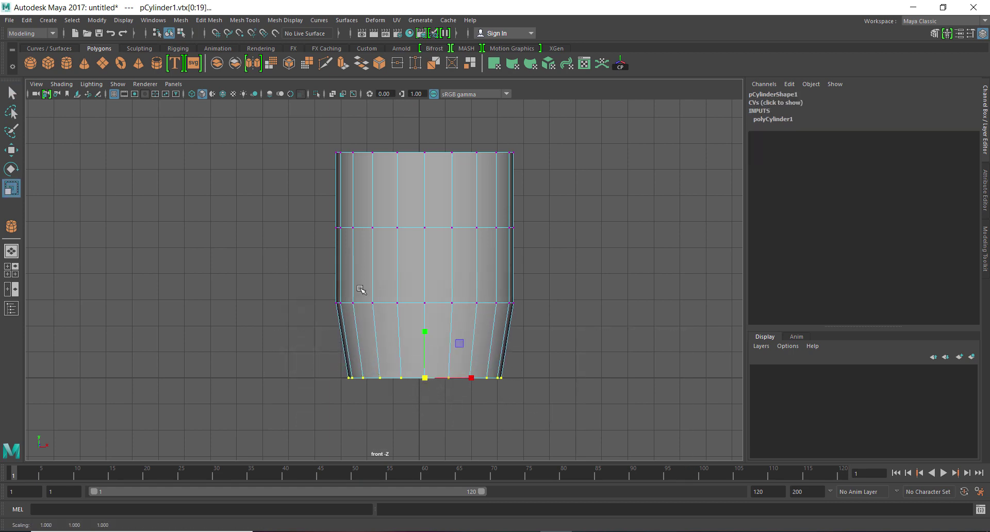
Narrow the two middle vertex rings slightly along X and raise the upper one to just below the rim
left_click_drag(306, 212, 594, 342)
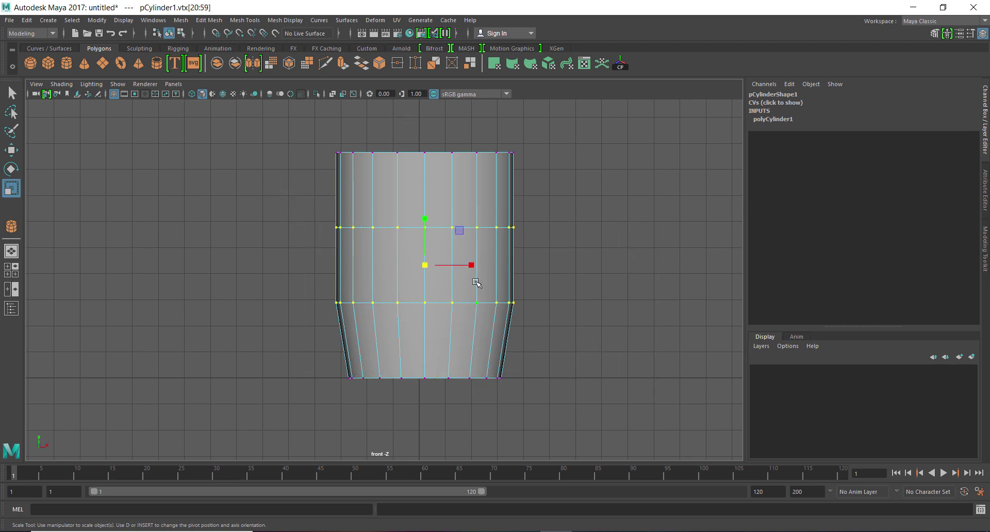
left_click_drag(470, 266, 469, 267)
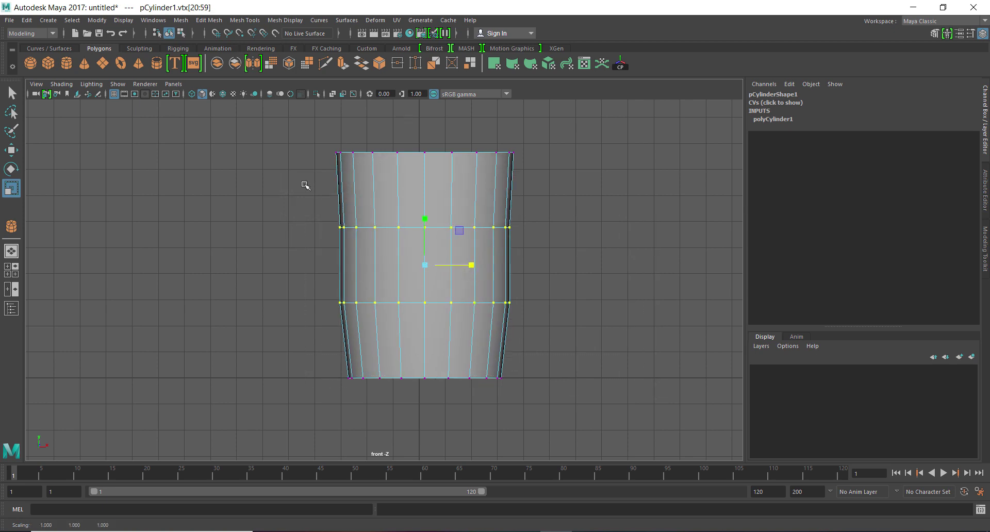
left_click_drag(528, 242, 320, 214)
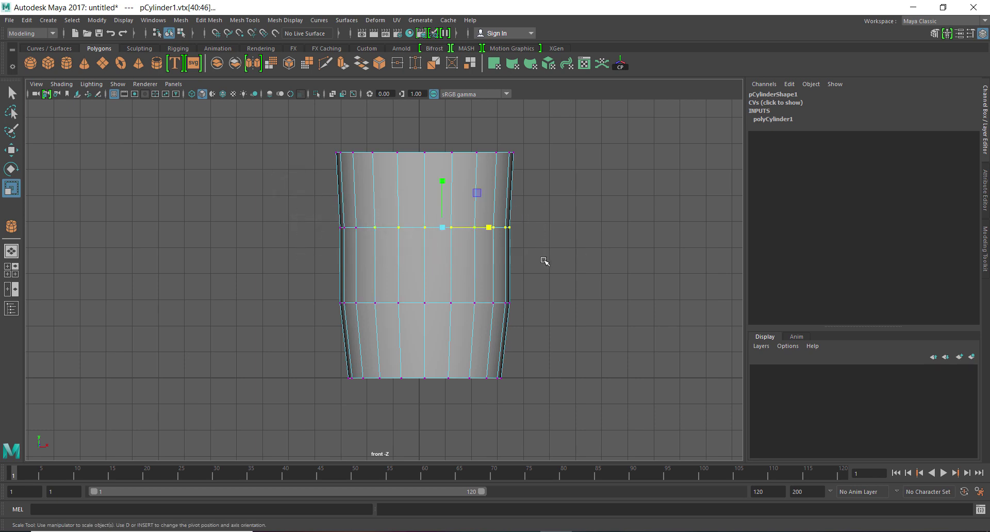
key("w")
left_click_drag(427, 174, 421, 117)
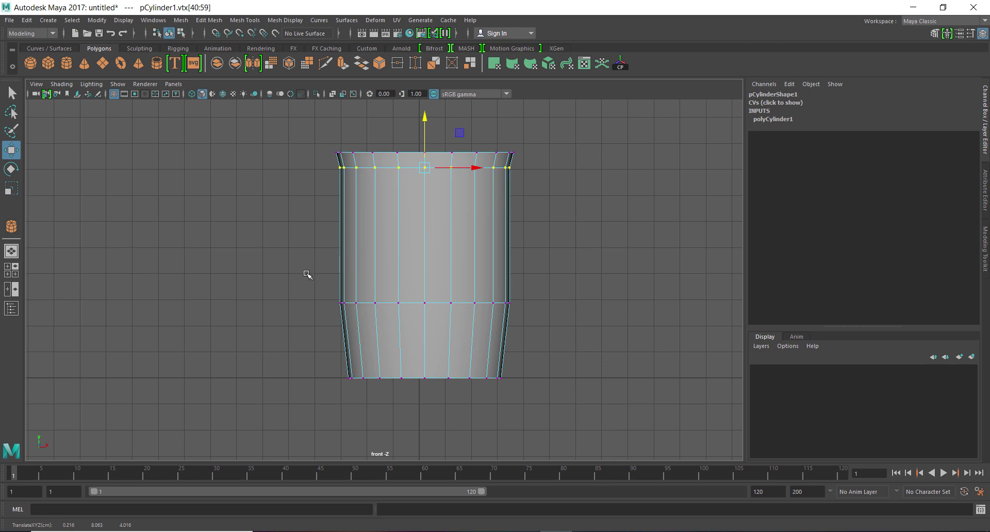
Lower the other middle vertex ring to just above the base, scale it to about 0.89 along X, and return to object mode
left_click_drag(307, 275, 589, 348)
left_click_drag(426, 254, 438, 311)
key("r")
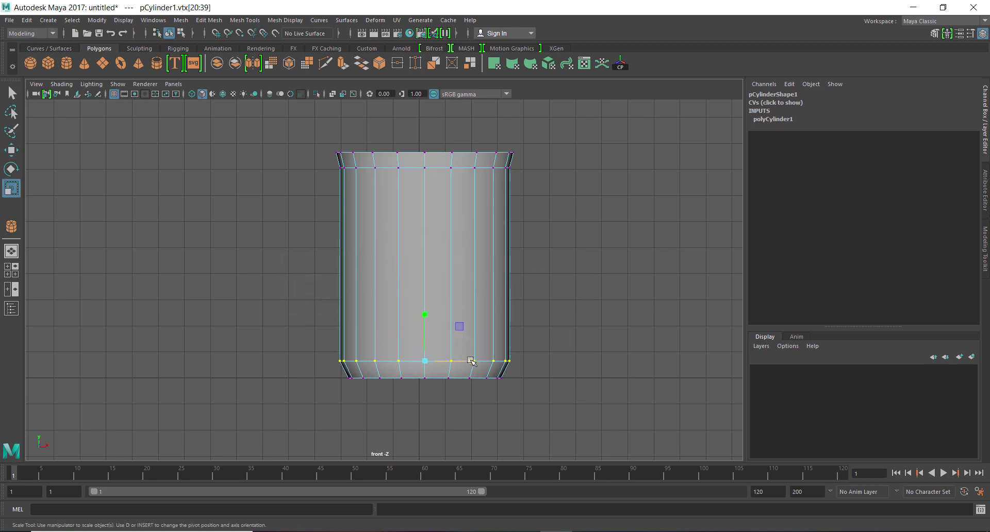
left_click_drag(470, 360, 467, 363)
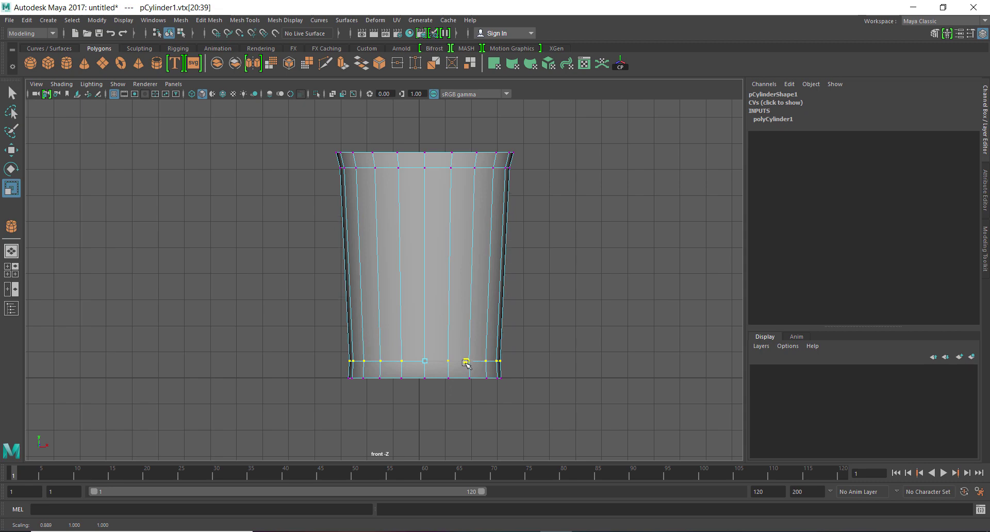
left_click_drag(298, 136, 513, 242)
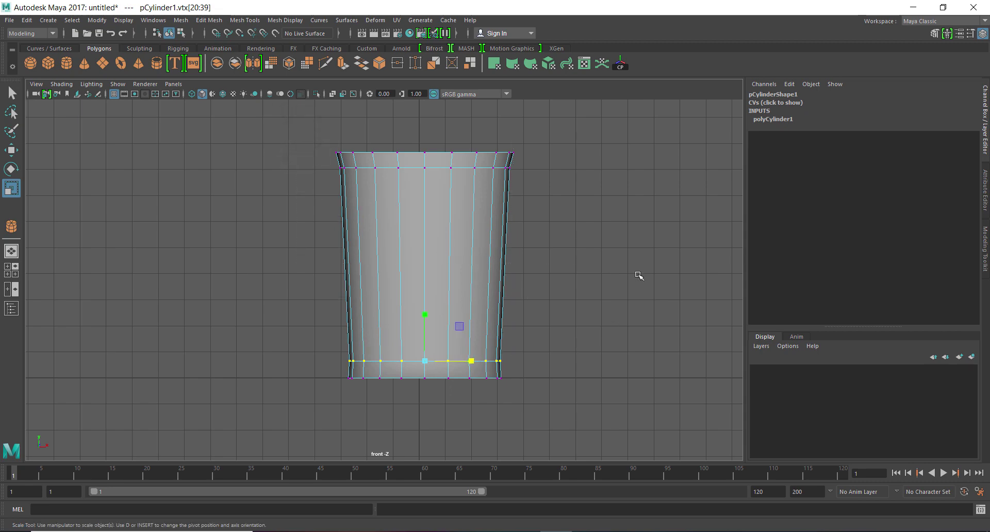
right_click(488, 241)
left_click(537, 226)
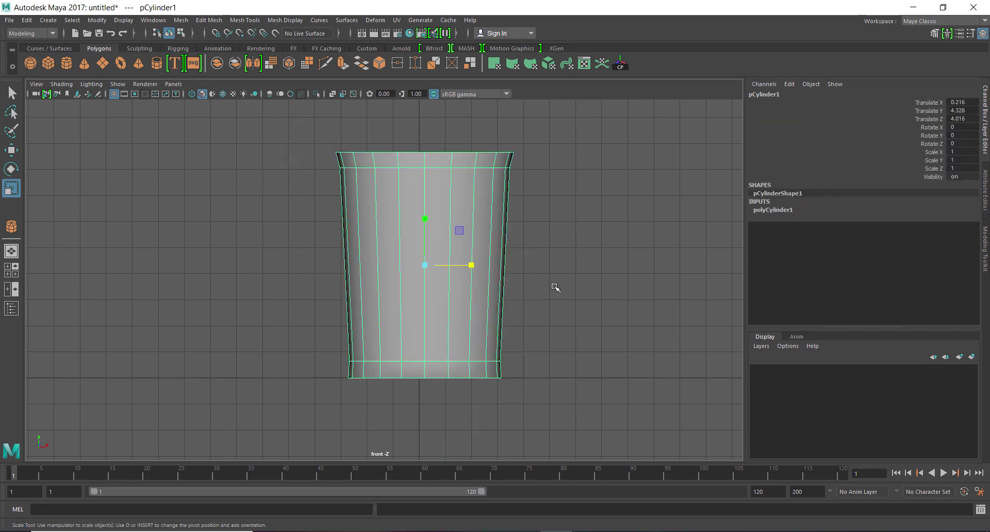
Scale the whole cylinder slightly narrower along X in the front view
scroll(523, 359, "up", 2)
middle_click_drag(524, 359, 484, 356, "alt")
scroll(519, 359, "up", 1)
scroll(490, 331, "up", 2)
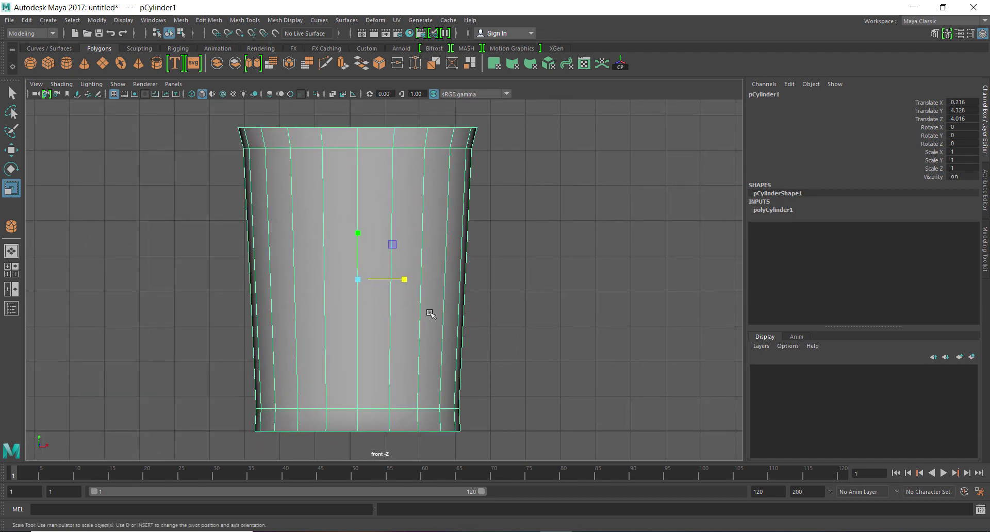
left_click_drag(406, 282, 405, 283)
Select the vertex ring just below the rim and widen it slightly along X to straighten the tapered side
right_click_drag(307, 152, 254, 150)
left_click_drag(221, 142, 553, 183)
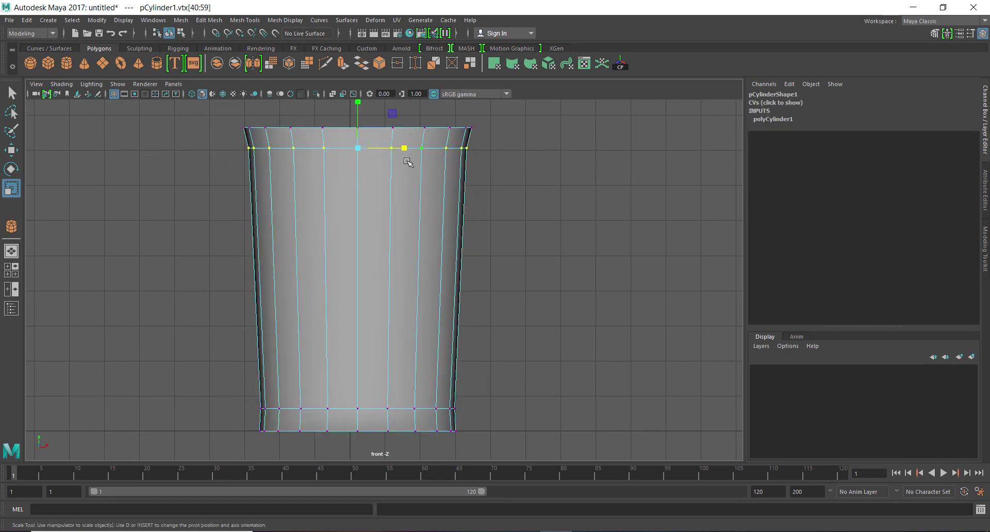
left_click_drag(404, 148, 406, 151)
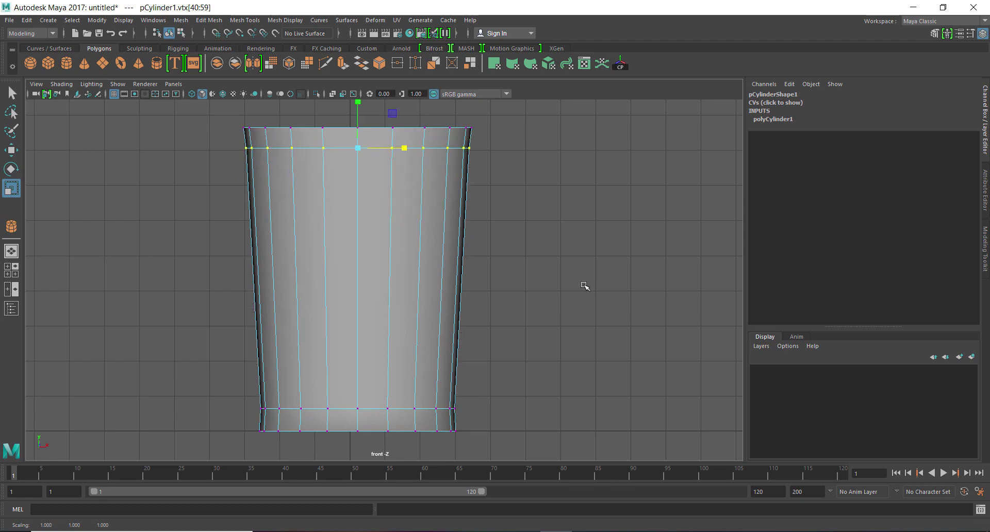
Examine the cylinder's base, sides and rim from several angles in the perspective view
key("space")
left_click_drag(583, 285, 583, 253)
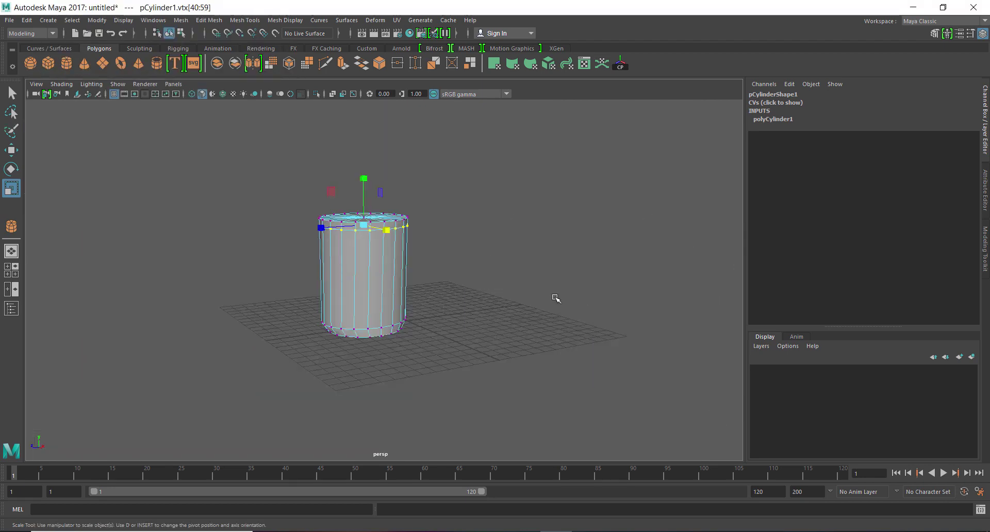
left_click_drag(511, 311, 532, 360, "alt")
right_click_drag(532, 360, 526, 304, "alt")
left_click_drag(526, 304, 464, 309, "alt")
right_click_drag(464, 309, 647, 381, "alt")
middle_click_drag(647, 381, 563, 427, "alt")
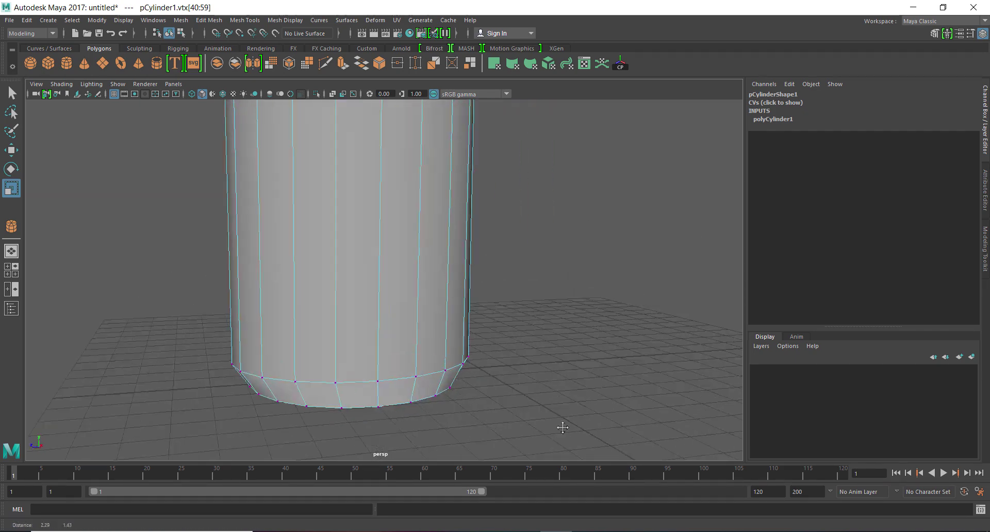
right_click_drag(570, 415, 428, 373, "alt")
middle_click_drag(428, 373, 404, 397, "alt")
left_click_drag(404, 397, 412, 412, "alt")
right_click_drag(412, 413, 490, 441, "alt")
middle_click_drag(459, 381, 513, 342, "alt")
right_click_drag(514, 342, 548, 383, "alt")
right_click_drag(581, 354, 422, 347, "alt")
left_click_drag(422, 347, 400, 338, "alt")
right_click_drag(410, 344, 536, 376, "alt")
middle_click_drag(536, 377, 532, 413, "alt")
right_click_drag(533, 413, 454, 377, "alt")
left_click_drag(453, 376, 454, 413, "alt")
Switch to face selection and, in the front view, select only the faces of the cylinder's top cap
right_click_drag(394, 249, 396, 345)
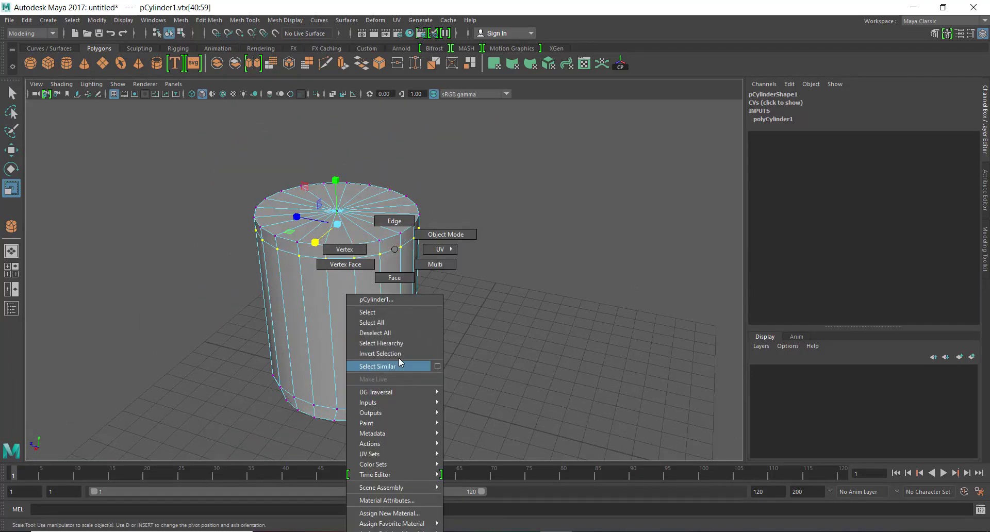
right_click_drag(408, 279, 409, 283)
right_click_drag(464, 371, 412, 345, "alt")
mouse_move(412, 346)
left_mouse_down("alt")
mouse_move(430, 309)
mouse_move(398, 305)
mouse_move(405, 329)
left_mouse_up("alt")
key("space")
left_click(514, 360)
right_click_drag(539, 361, 428, 353, "alt")
middle_click_drag(428, 354, 426, 370, "alt")
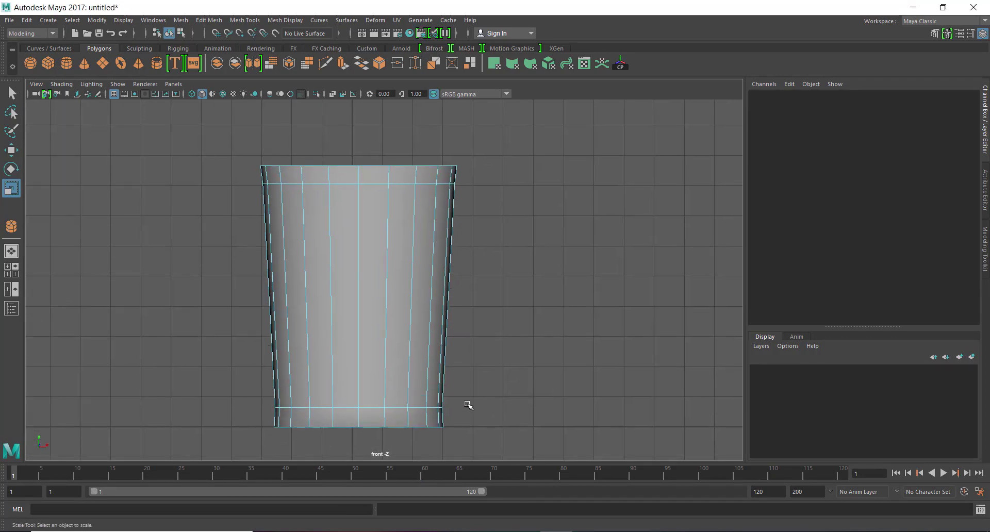
left_click_drag(204, 144, 521, 181)
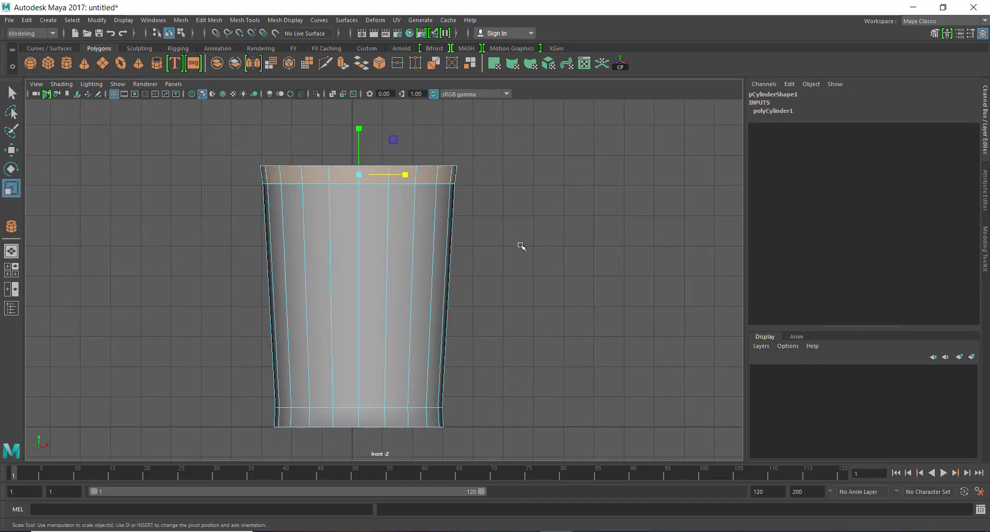
right_click_drag(521, 245, 537, 301, "alt")
left_click_drag(594, 366, 177, 155)
key("space")
left_click_drag(523, 254, 521, 224)
left_click_drag(560, 294, 453, 310, "alt")
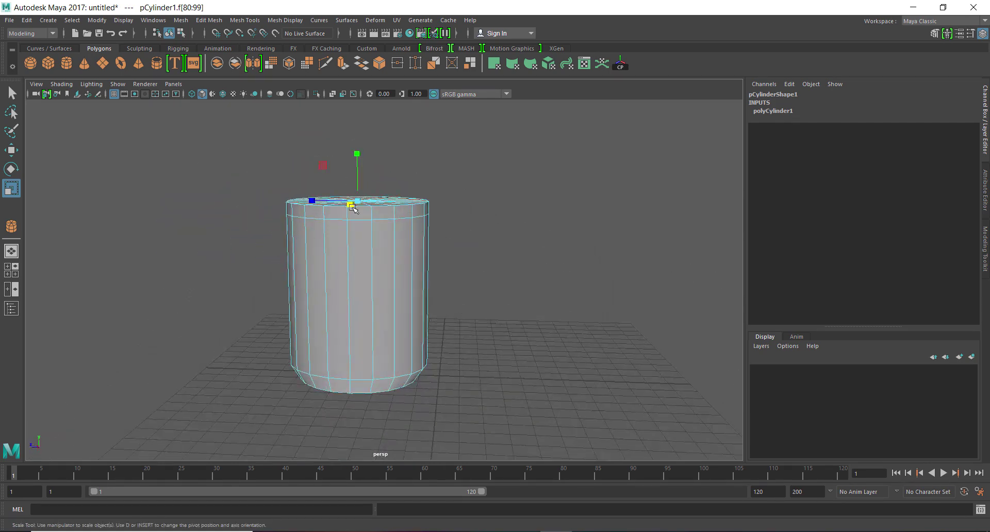
Check the selected top cap faces in wireframe display and return to shaded display
right_click_drag(526, 321, 598, 399, "alt")
left_click_drag(489, 312, 488, 349, "alt")
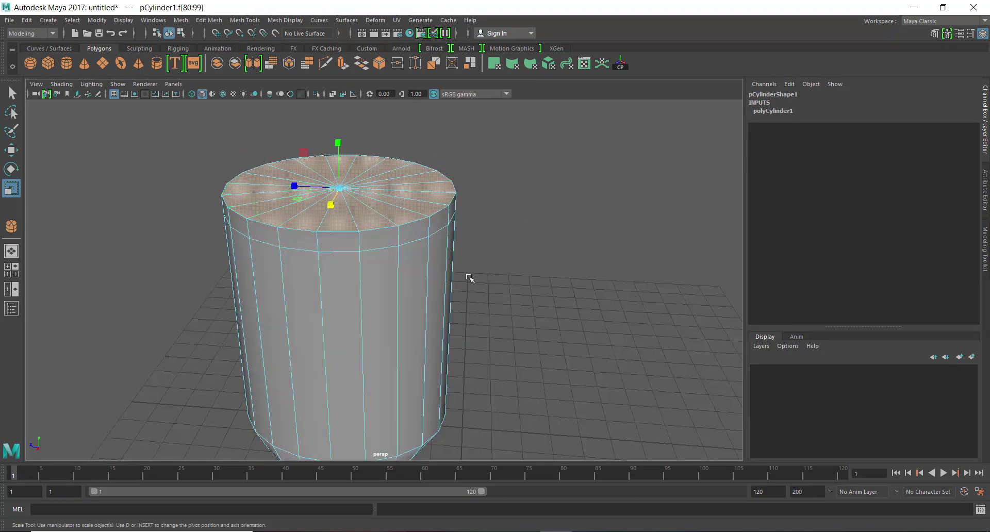
right_click_drag(517, 328, 453, 324, "alt")
left_click_drag(453, 323, 469, 311, "alt")
key("4")
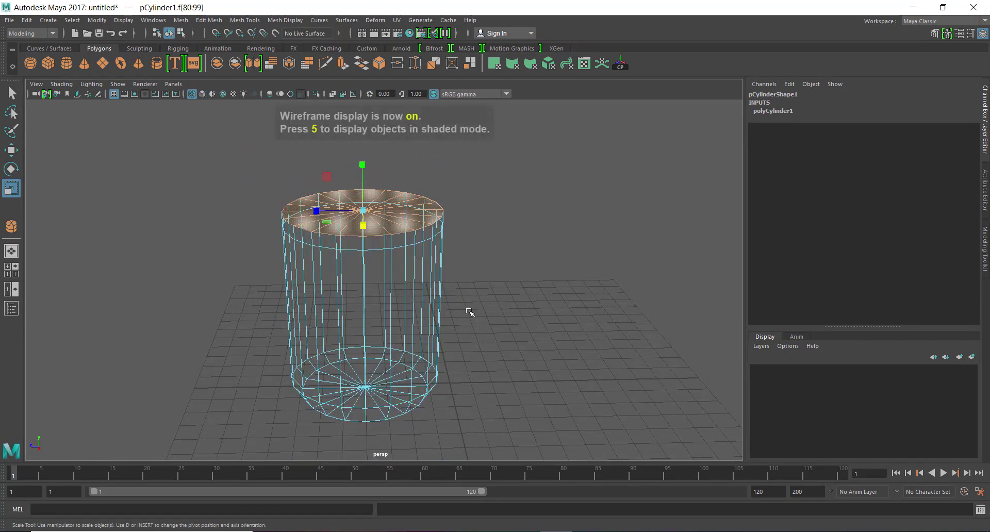
key("5")
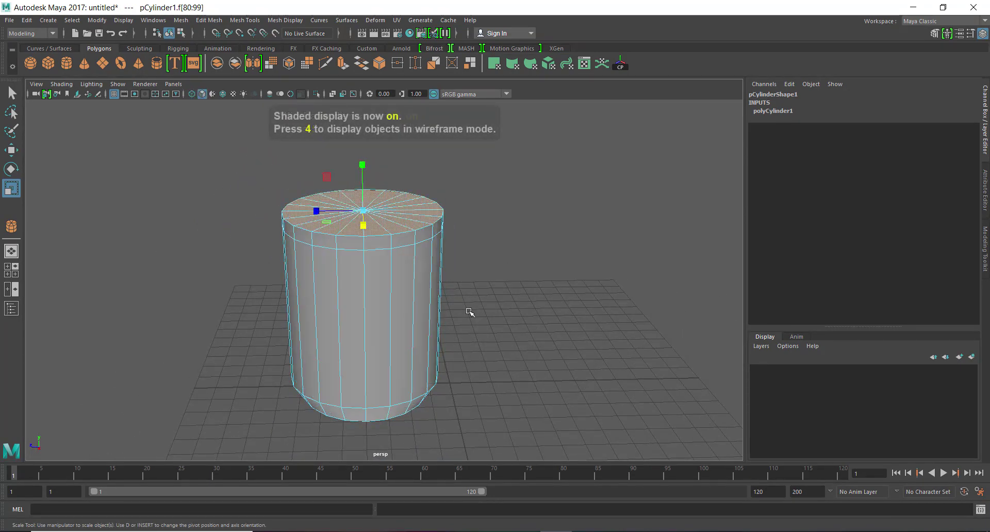
Extrude the selected top cap faces and scale them inward to about 0.9 in X and Z to form a rim
mouse_move(490, 331)
left_mouse_down("alt")
mouse_move(542, 262)
mouse_move(524, 298)
mouse_move(534, 323)
left_mouse_up("alt")
mouse_move(534, 323)
right_mouse_down("alt")
mouse_move(570, 380)
mouse_move(490, 390)
mouse_move(451, 373)
mouse_move(466, 385)
mouse_move(461, 378)
right_mouse_up("alt")
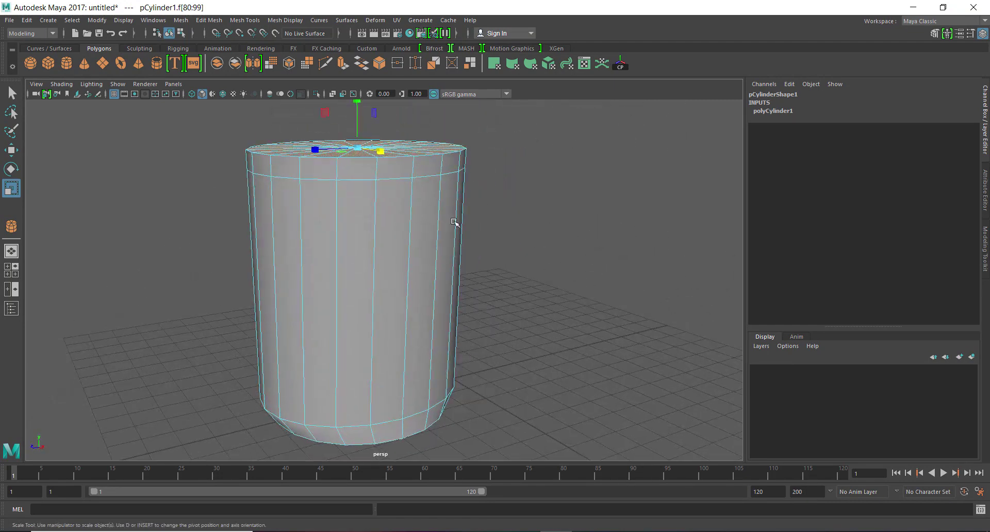
left_click(342, 63)
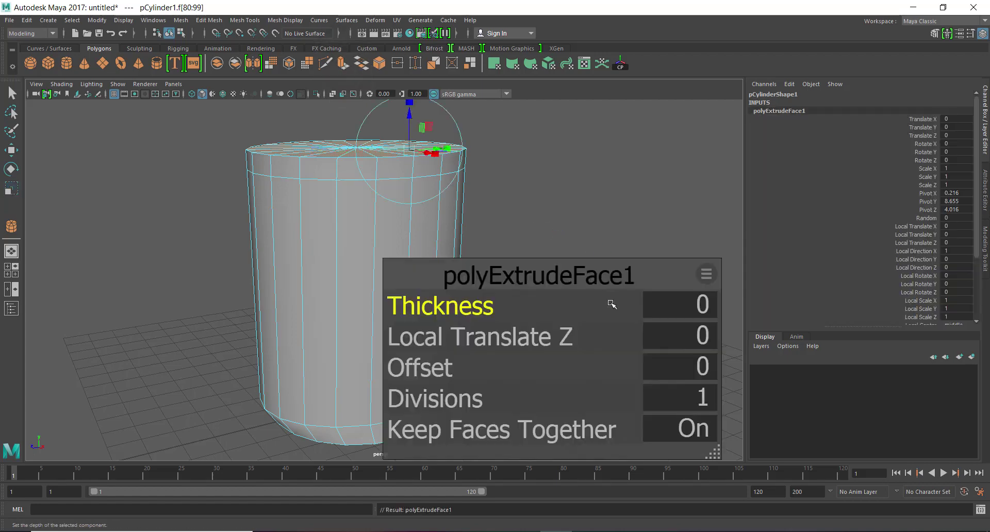
mouse_move(459, 308)
left_mouse_down()
mouse_move(472, 309)
mouse_move(462, 311)
left_mouse_up()
key("ctrl+z")
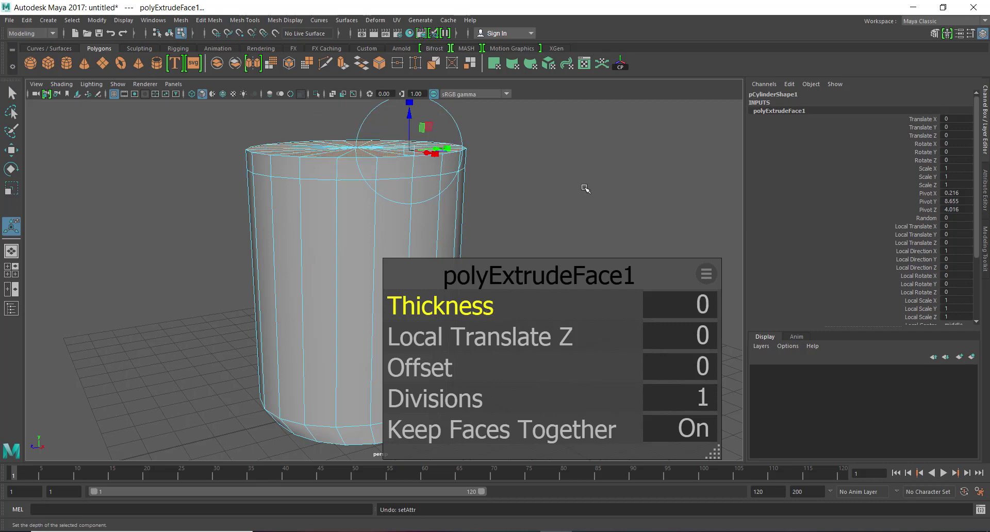
left_click_drag(596, 185, 443, 221, "alt")
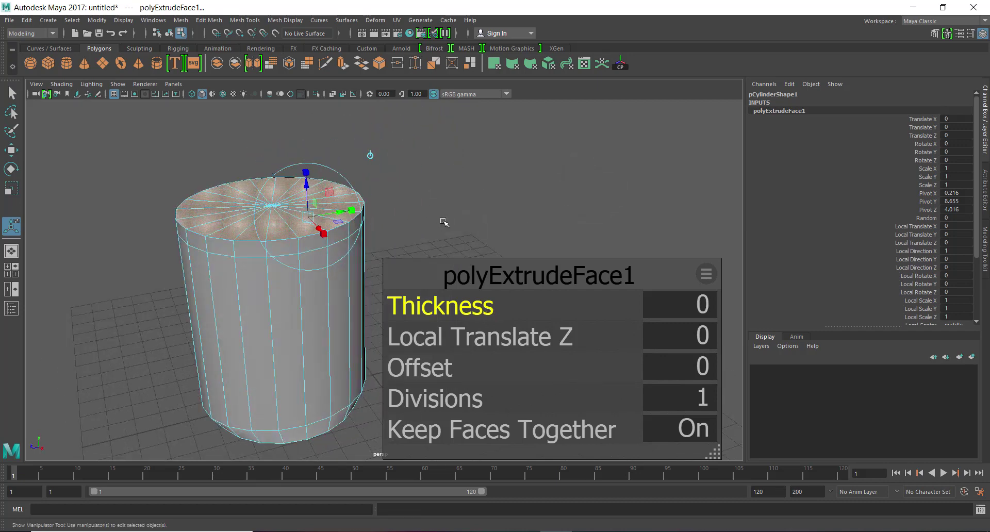
key("r")
left_click_drag(268, 209, 264, 208)
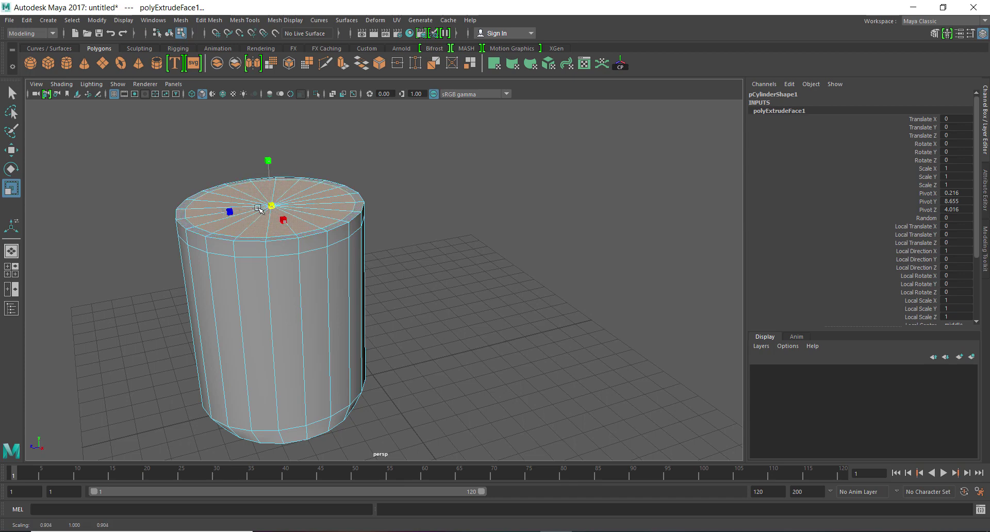
Extrude the inner top faces again, push them down inside the cylinder to start the cavity, and clear the selection
key("ctrl+e")
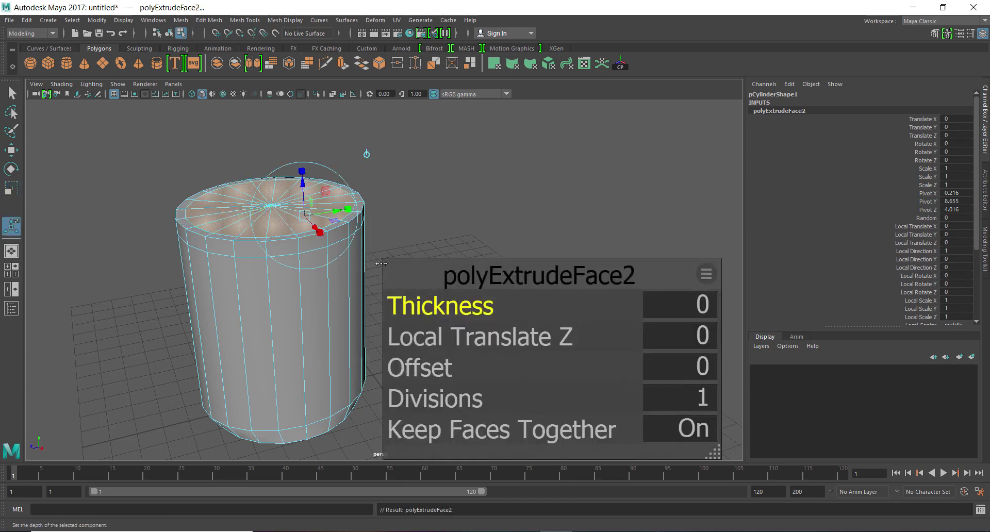
left_click_drag(306, 181, 308, 233)
right_click_drag(467, 229, 261, 208, "alt")
left_click_drag(261, 208, 342, 184, "alt")
left_click(556, 247)
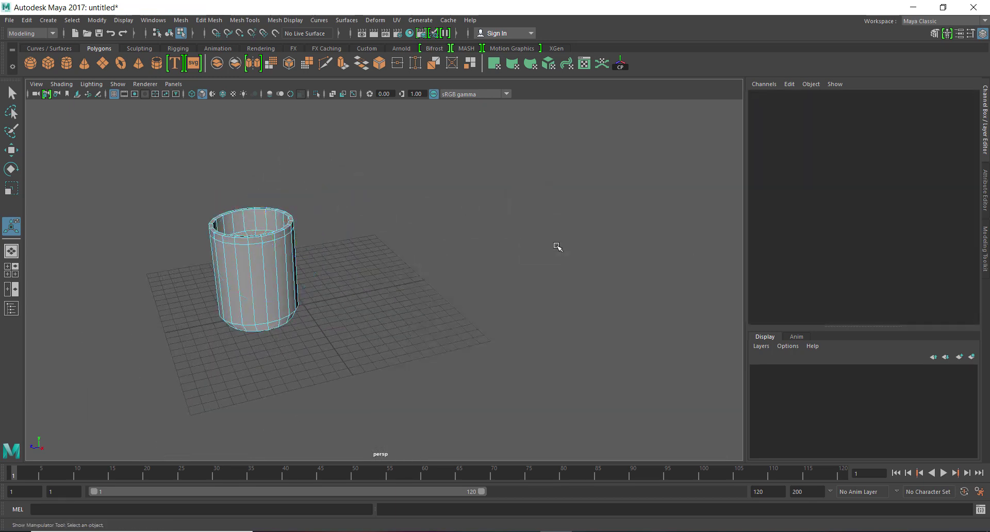
In the front wireframe view, select the cavity floor's vertex ring and lower it to a height of about 1.2 cm
left_click_drag(431, 279, 373, 286, "alt")
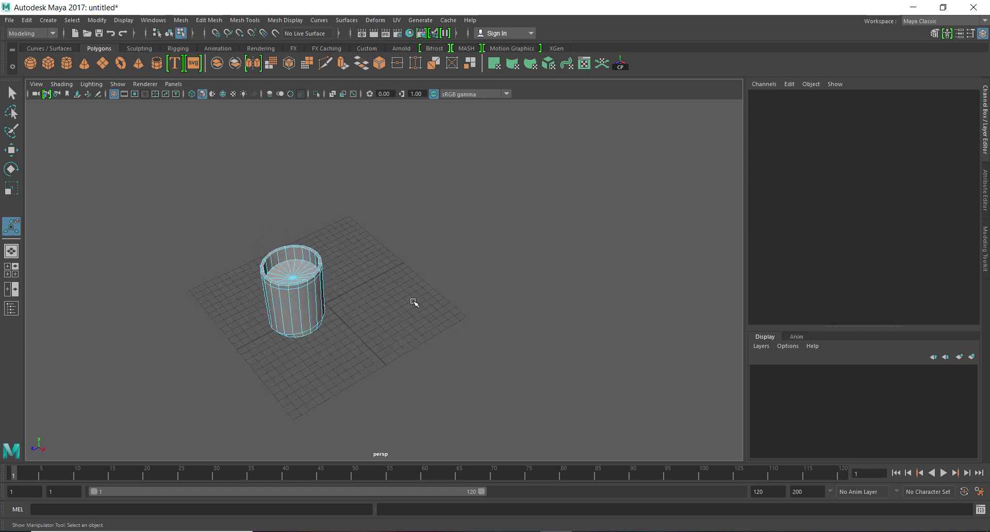
right_click_drag(413, 303, 563, 335, "alt")
left_click_drag(469, 348, 497, 320, "alt")
right_click_drag(497, 320, 536, 310, "alt")
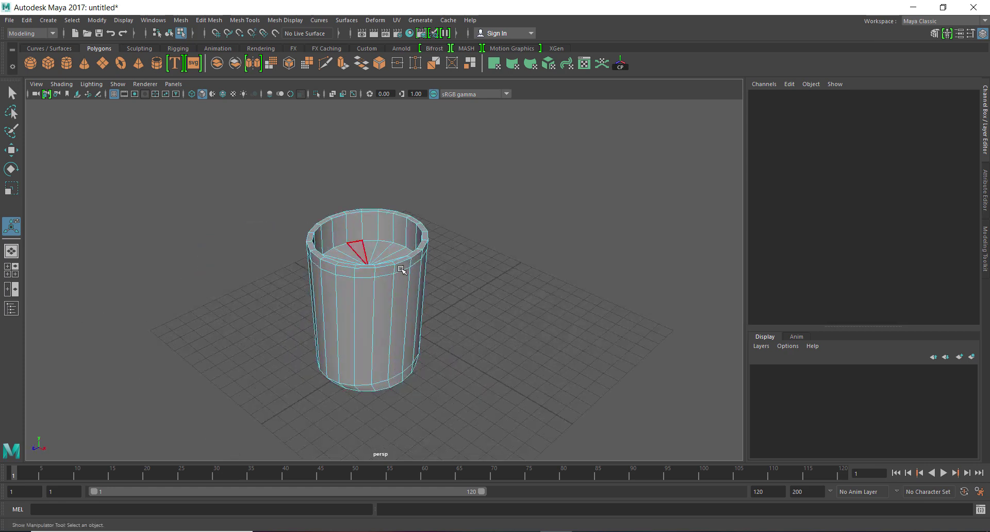
left_click_drag(401, 269, 481, 268, "alt")
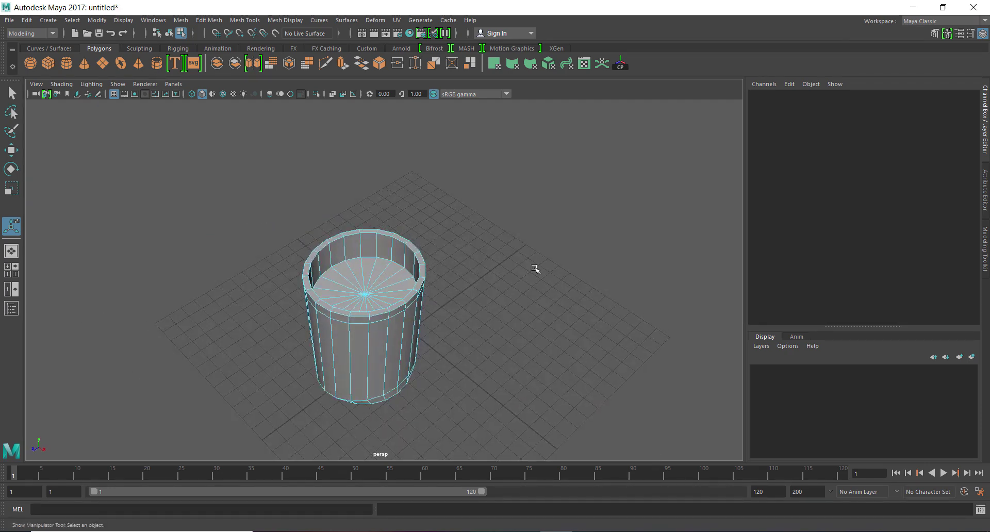
left_click_drag(561, 291, 526, 336, "alt")
key("space")
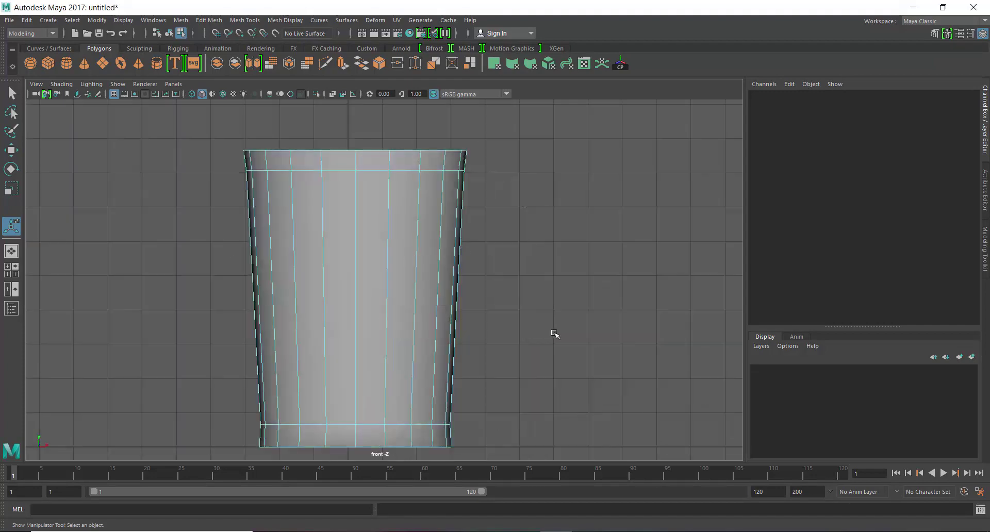
key("4")
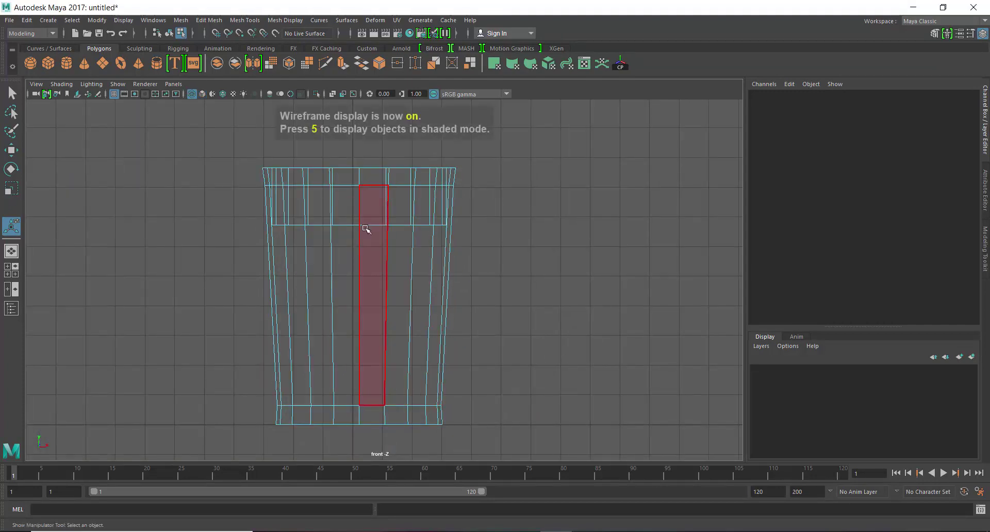
right_click_drag(366, 226, 236, 212)
left_click_drag(236, 212, 527, 244)
key("w")
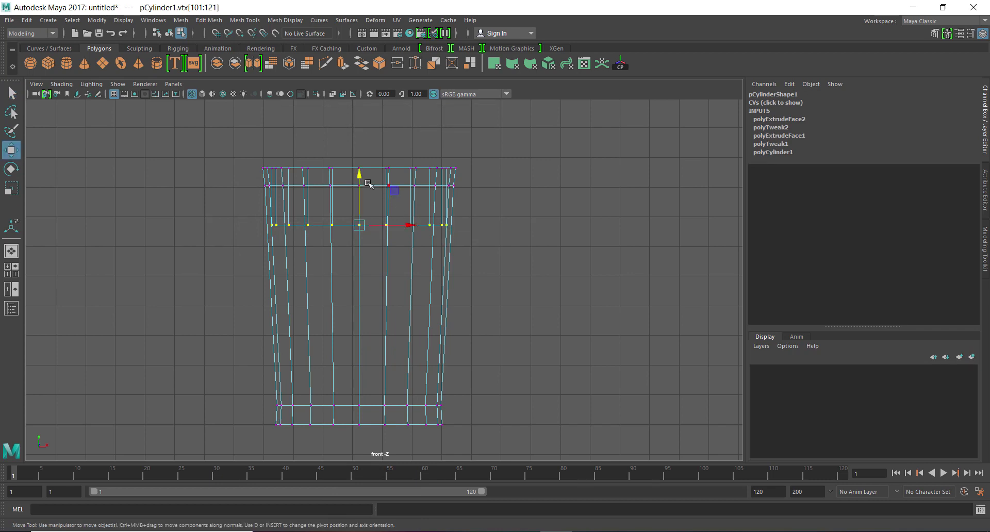
left_click_drag(364, 191, 384, 287)
middle_click_drag(397, 342, 404, 346)
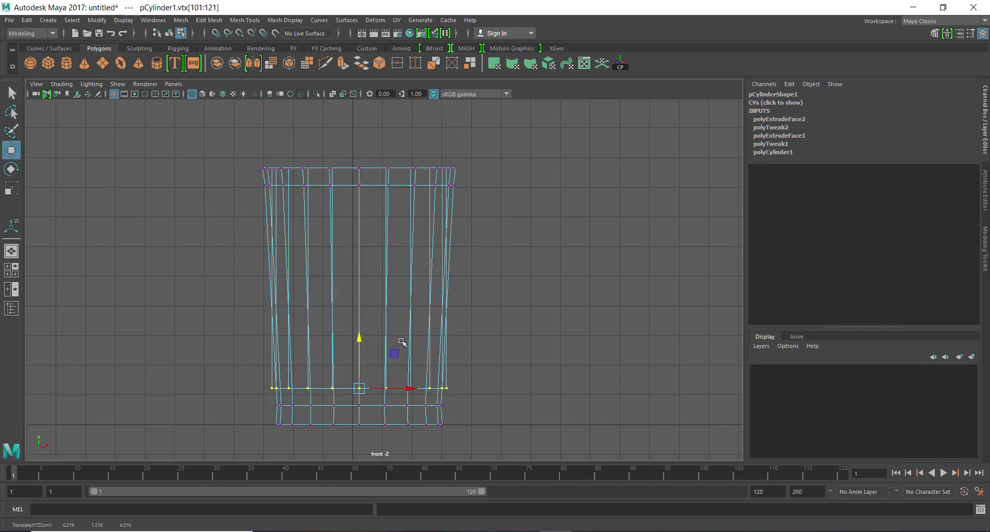
Scale the cavity floor's vertex ring inward uniformly so the inner wall tapers inside the outer wall
key("r")
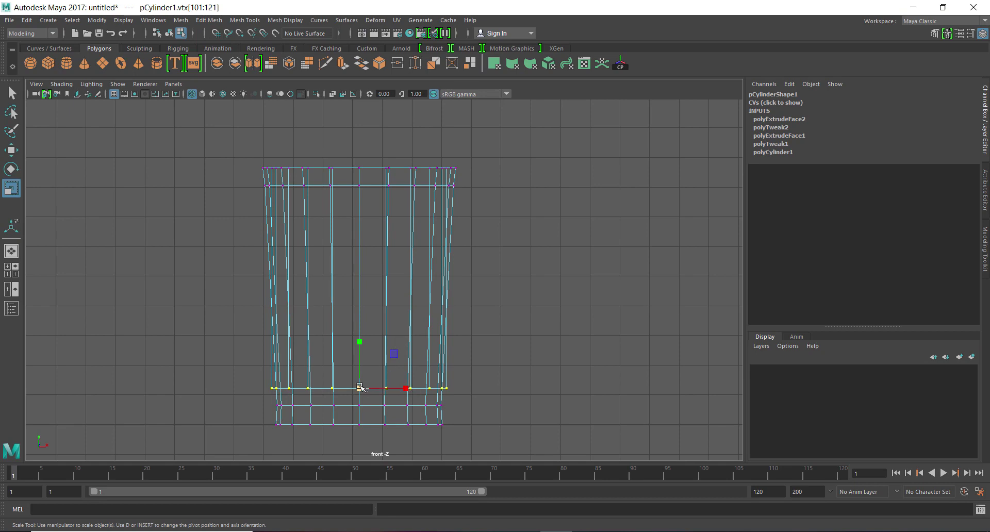
left_click_drag(372, 389, 326, 394)
left_click(558, 308, "alt")
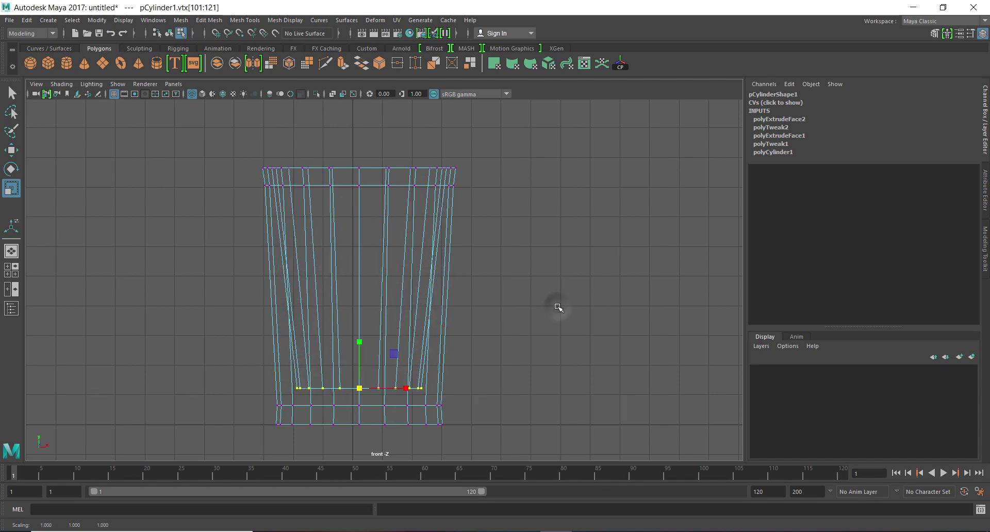
key("alt+space")
right_click_drag(534, 314, 567, 347, "alt")
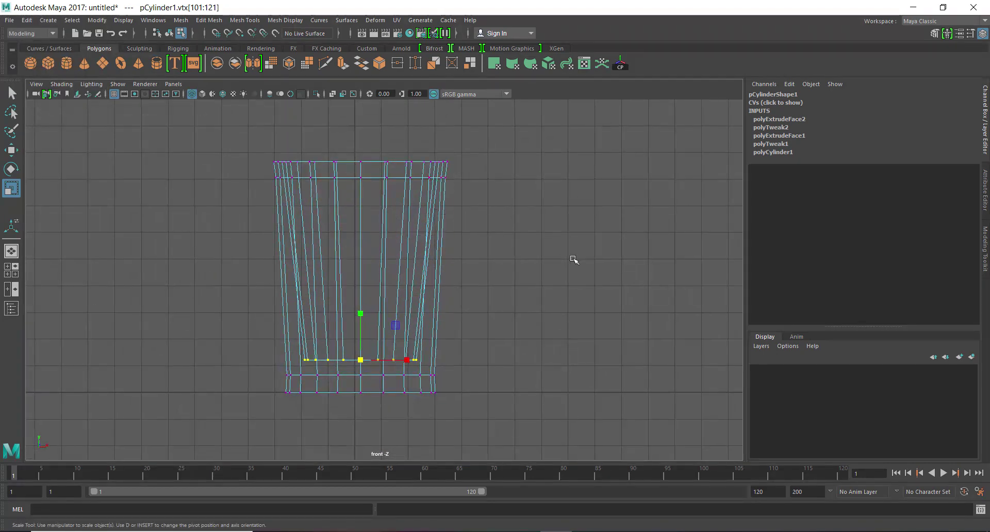
right_click_drag(554, 287, 548, 342, "alt")
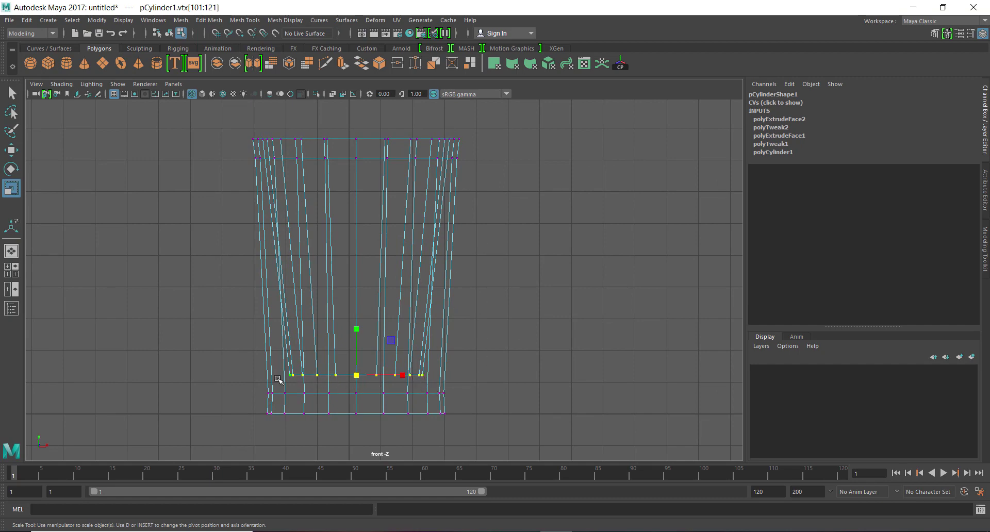
mouse_move(607, 351)
right_mouse_down("alt")
mouse_move(626, 368)
mouse_move(617, 363)
right_mouse_up("alt")
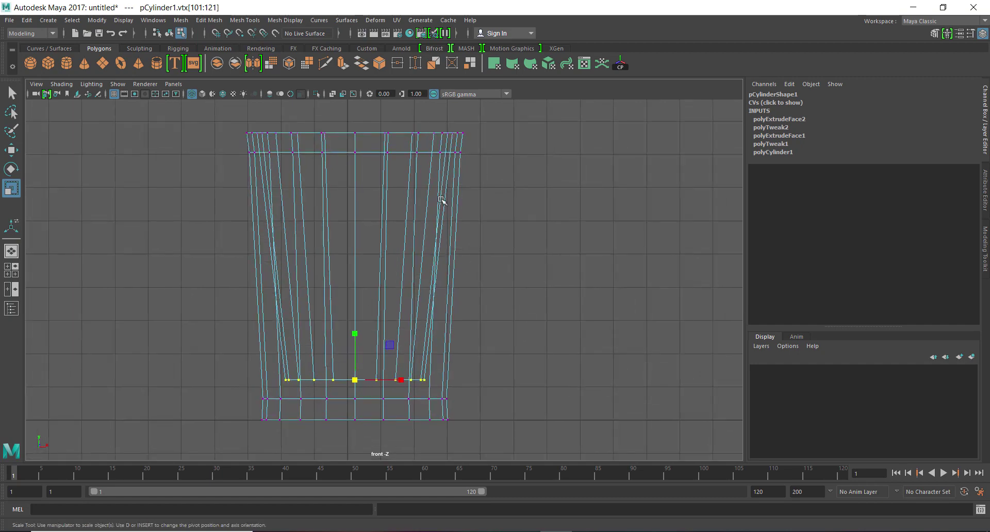
Return to the shaded perspective view in object mode, clear the selection, and examine the hollowed cup
key("space")
left_click_drag(577, 268, 579, 246)
left_click_drag(561, 318, 550, 299, "alt")
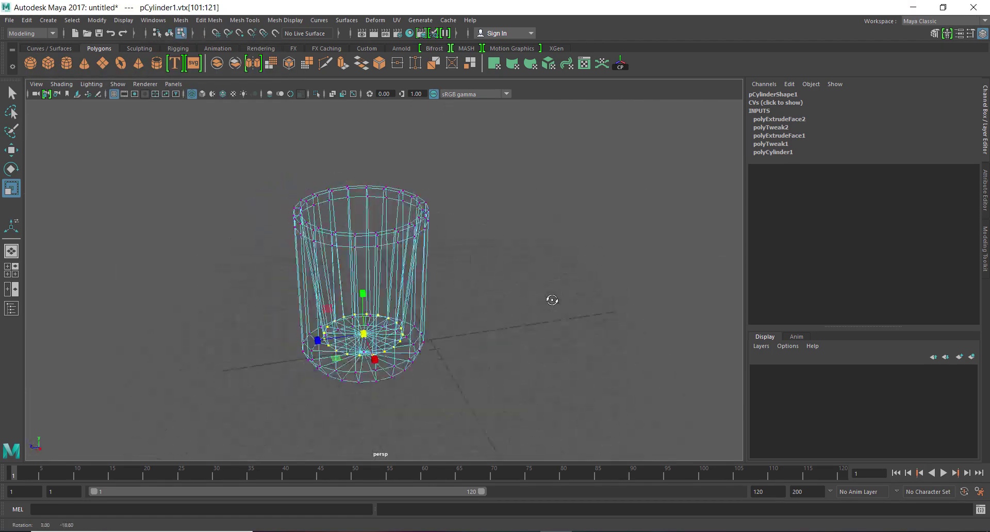
right_click_drag(550, 299, 575, 344, "alt")
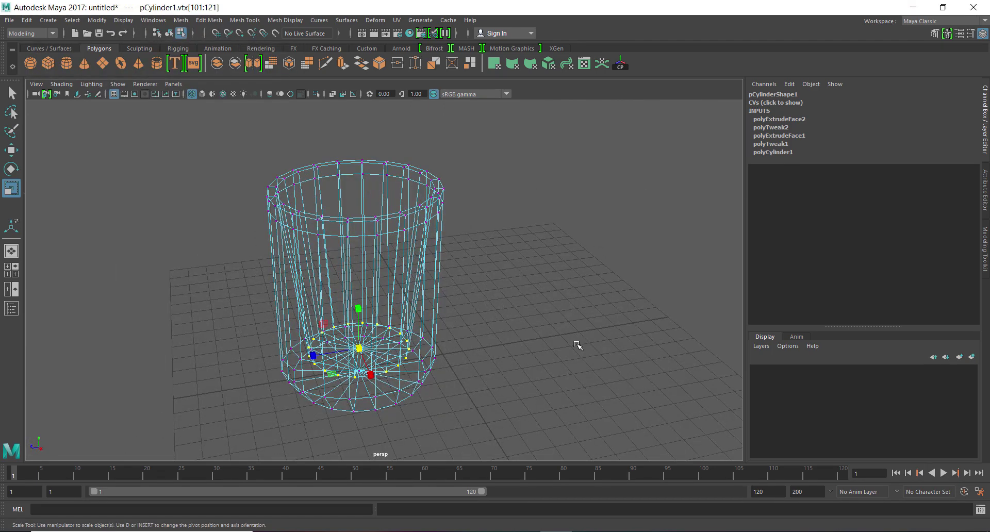
key("5")
left_click_drag(537, 345, 419, 265, "alt")
right_click_drag(415, 250, 488, 233)
left_click(537, 272)
right_click_drag(523, 285, 550, 325, "alt")
left_click_drag(550, 325, 531, 341, "alt")
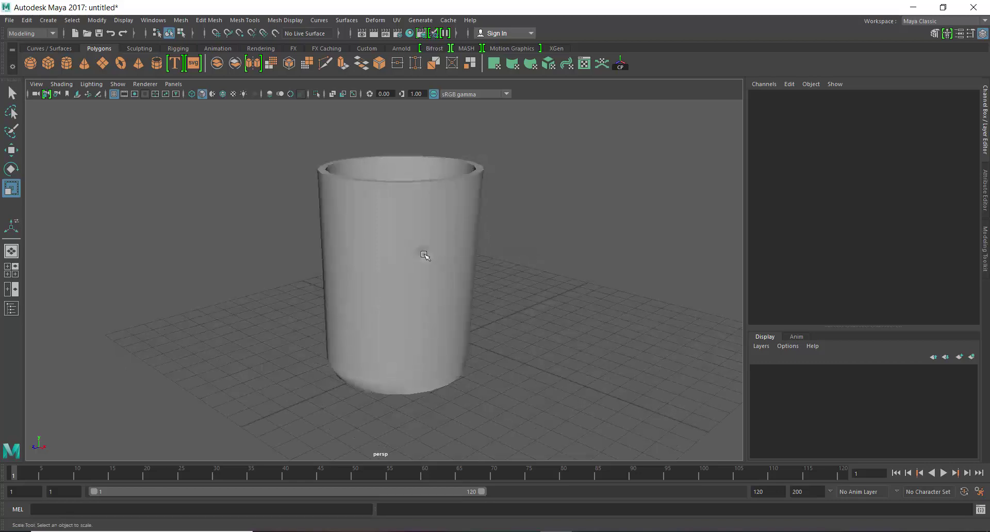
Switch the cup to edge selection, pick an outer rim edge, and duplicate its edge loop on both sides
left_click(424, 253)
right_click_drag(541, 242, 563, 298, "alt")
left_click_drag(563, 298, 514, 229, "alt")
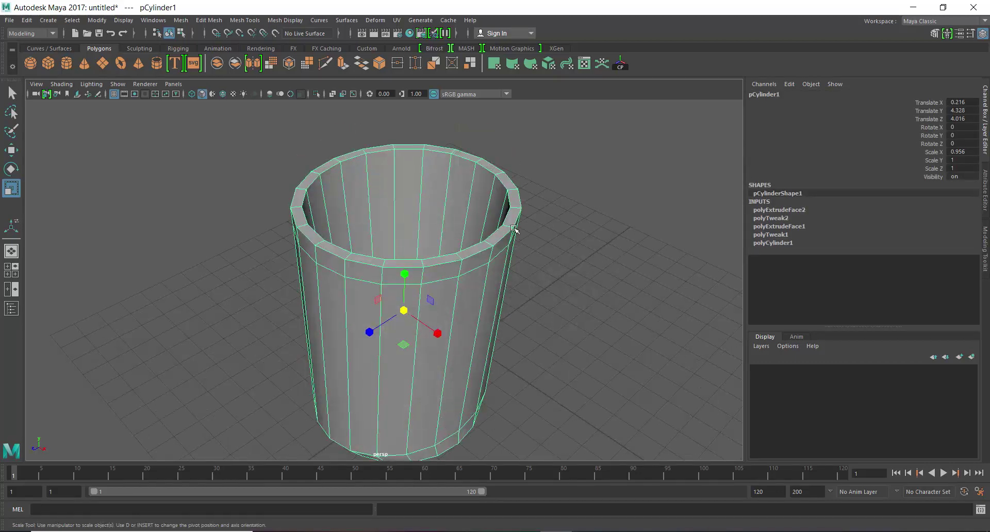
right_click_drag(527, 272, 545, 296, "alt")
left_click_drag(545, 296, 532, 305, "alt")
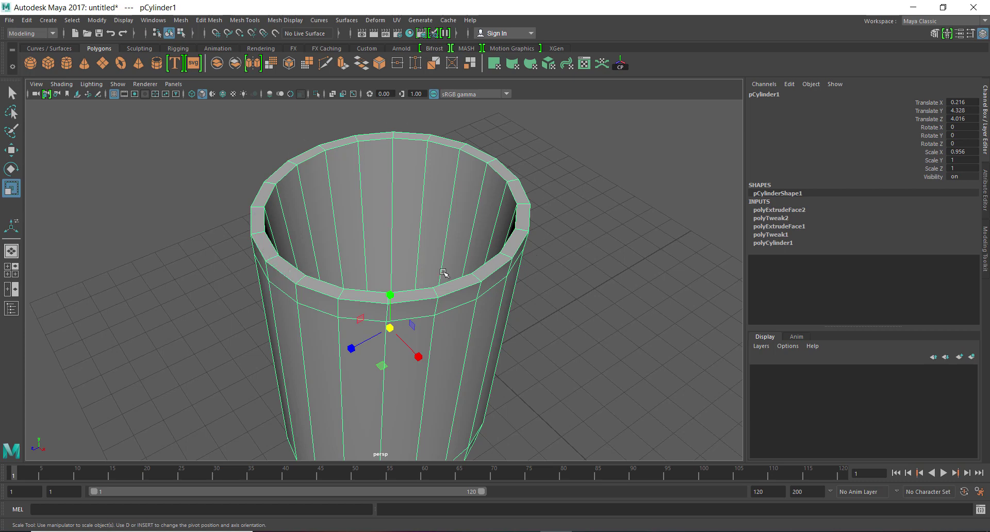
right_click_drag(492, 274, 492, 227)
left_click(496, 273)
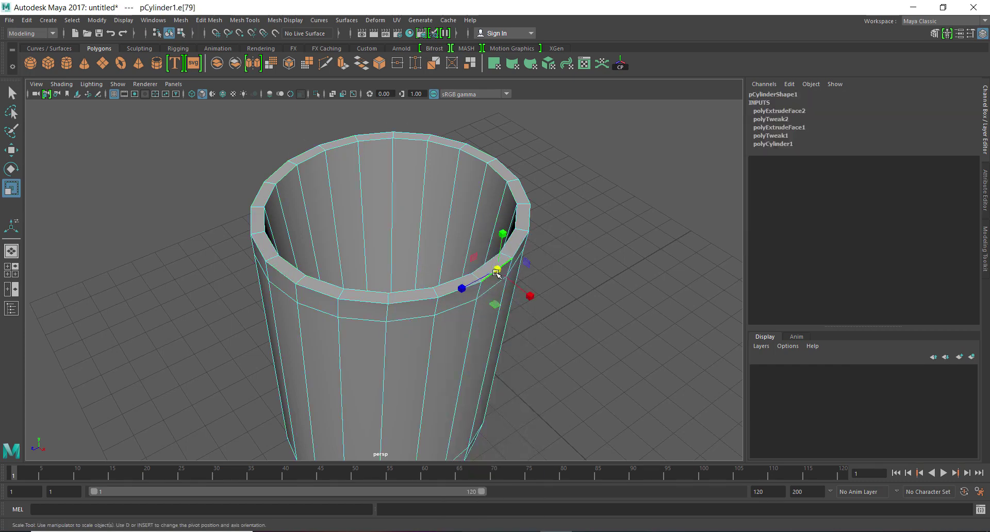
right_click(496, 274, "ctrl")
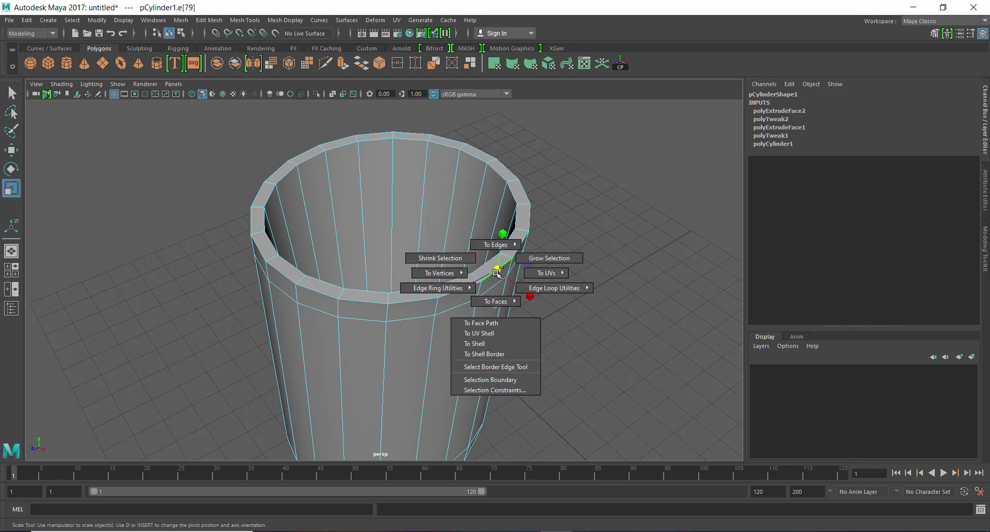
mouse_move(536, 292)
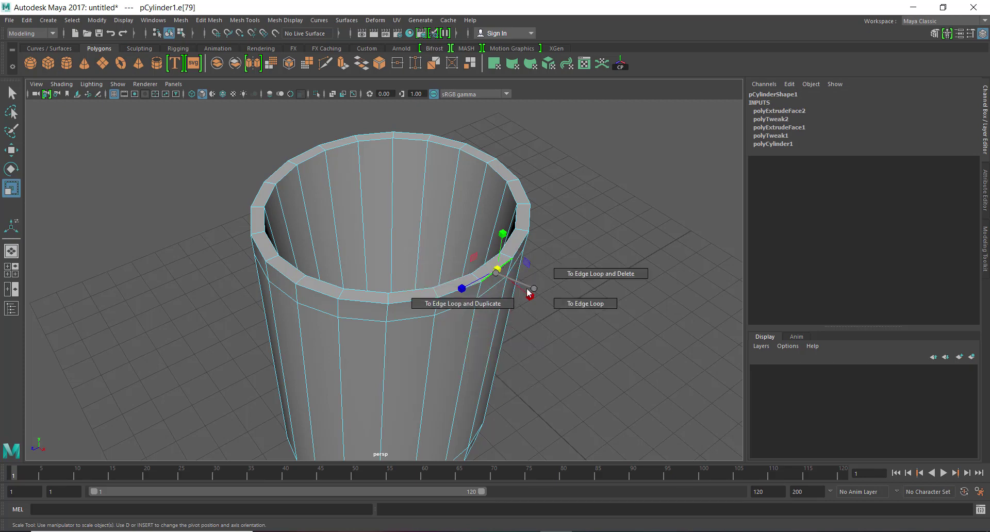
left_click(482, 302)
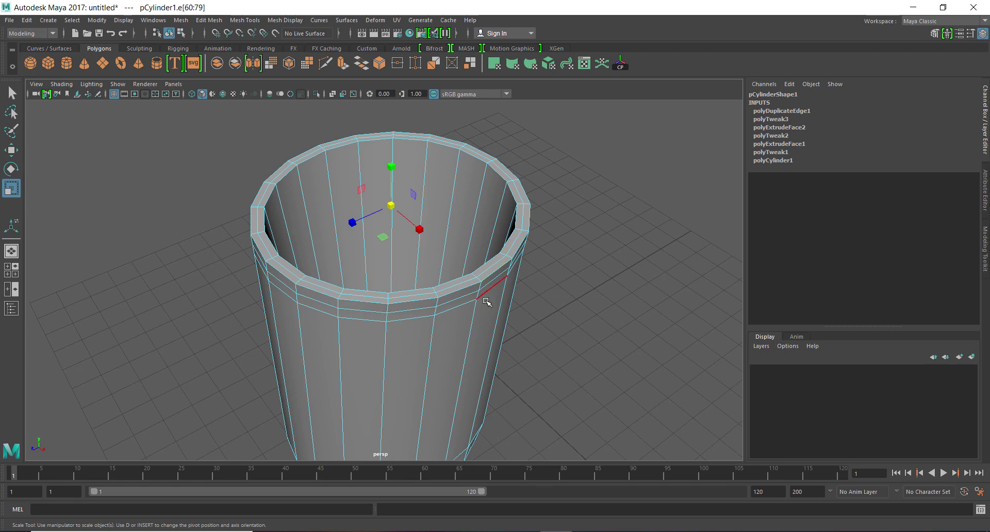
Select the new edge loop running around the top of the rim and raise it slightly along Y
right_click_drag(539, 306, 545, 322, "alt")
mouse_move(545, 322)
left_mouse_down("alt")
mouse_move(541, 302)
mouse_move(541, 322)
left_mouse_up("alt")
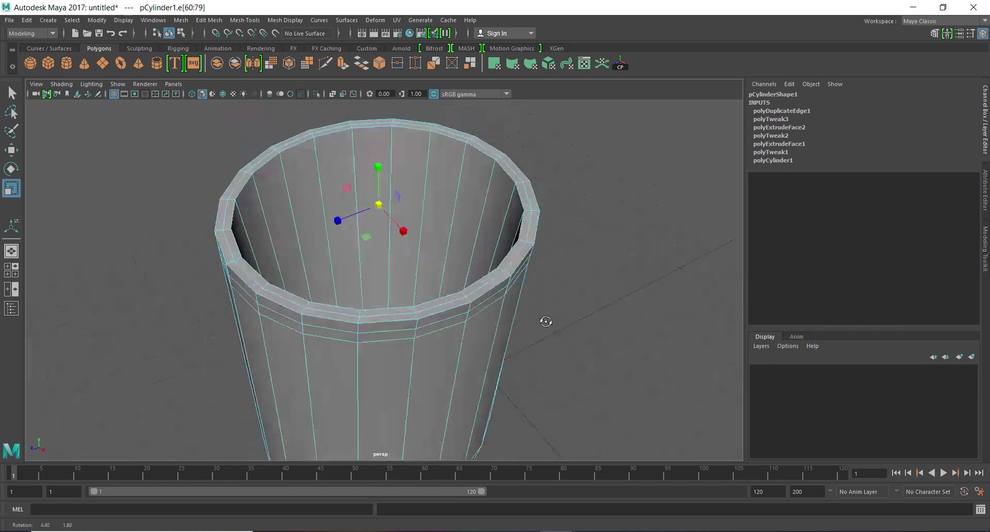
double_click(493, 281)
key("w")
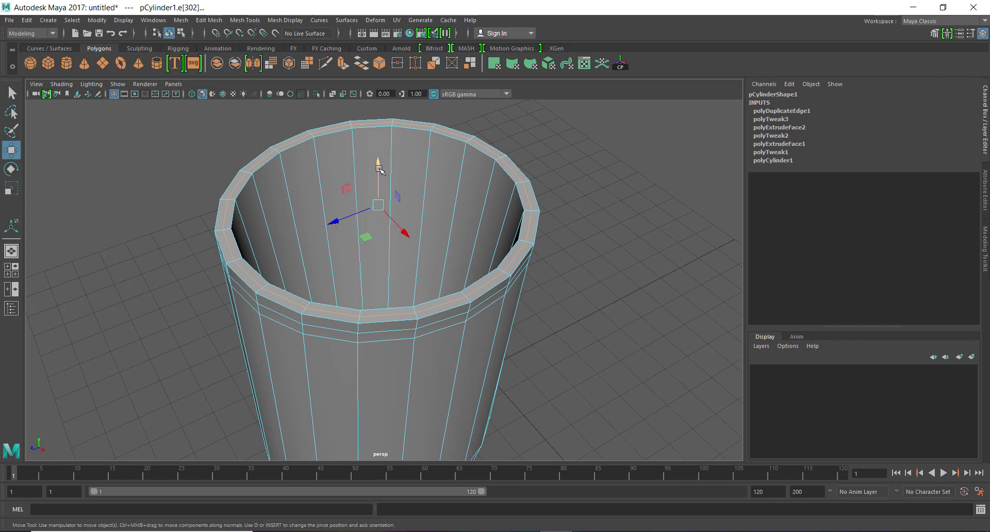
left_click_drag(380, 177, 379, 166)
left_click_drag(430, 325, 470, 327, "alt")
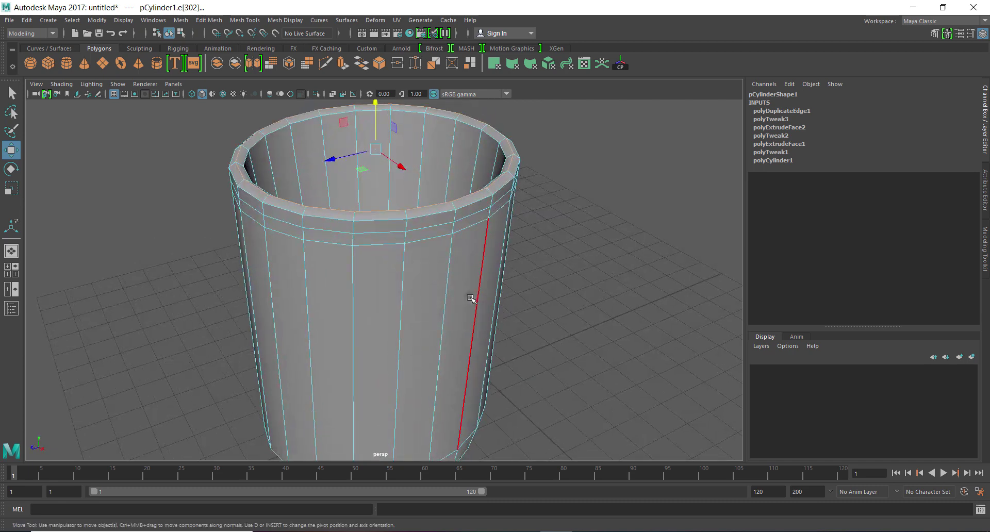
Return to object mode, turn on the smooth mesh preview for the cup, and deselect it
right_click_drag(470, 249, 536, 235)
left_click(568, 249)
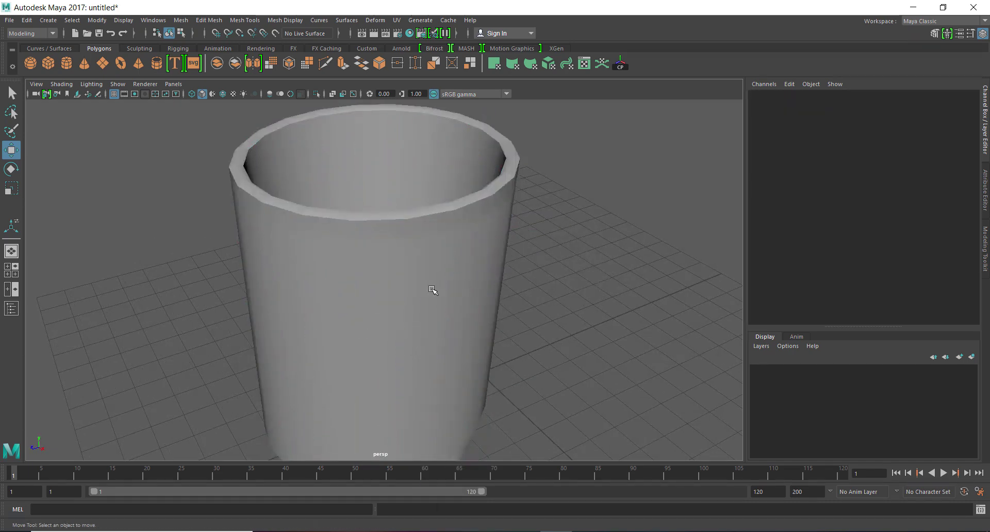
left_click(432, 289)
key("3")
left_click(580, 317)
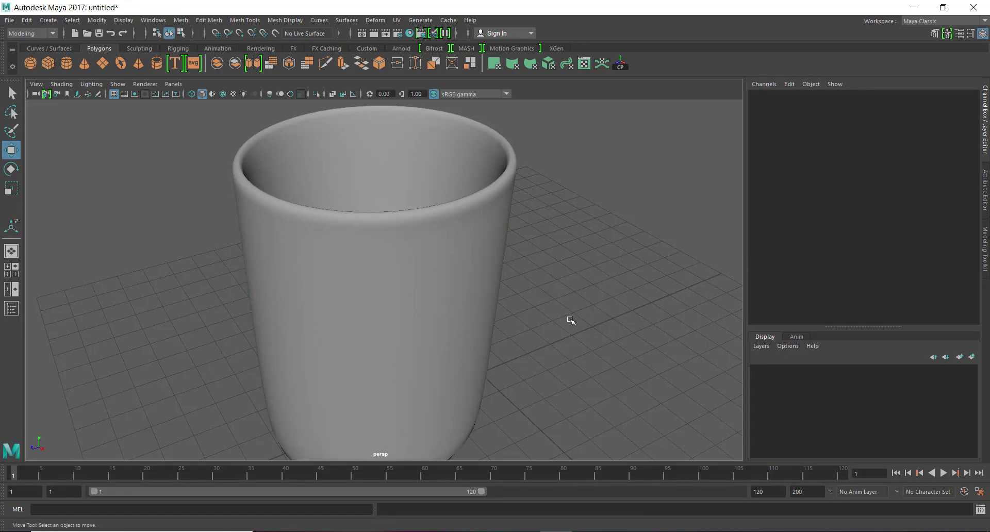
Examine the cup's underside in smooth preview, then select the cup and restore its unsmoothed display
left_click_drag(454, 327, 365, 275, "alt")
left_click(361, 274)
right_click_drag(387, 301, 453, 351, "alt")
left_click_drag(453, 351, 471, 345, "alt")
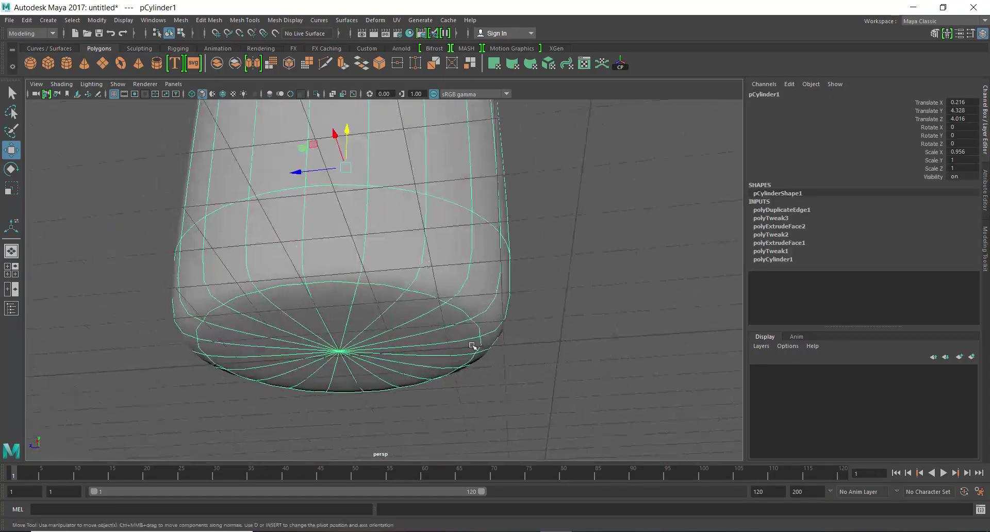
key("1")
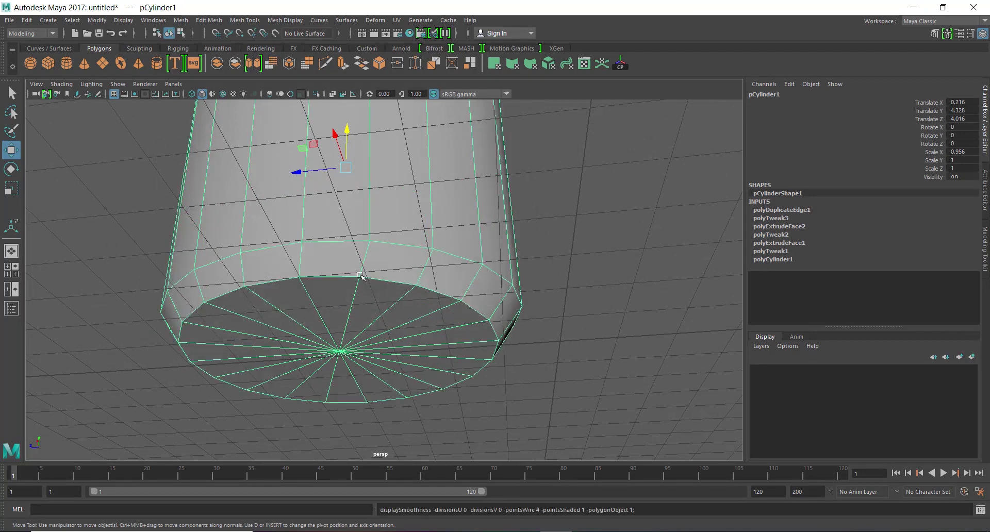
Switch the cup to edge selection, select the horizontal edge loop just above the base, and duplicate it on both sides
left_click_drag(447, 329, 382, 265, "alt")
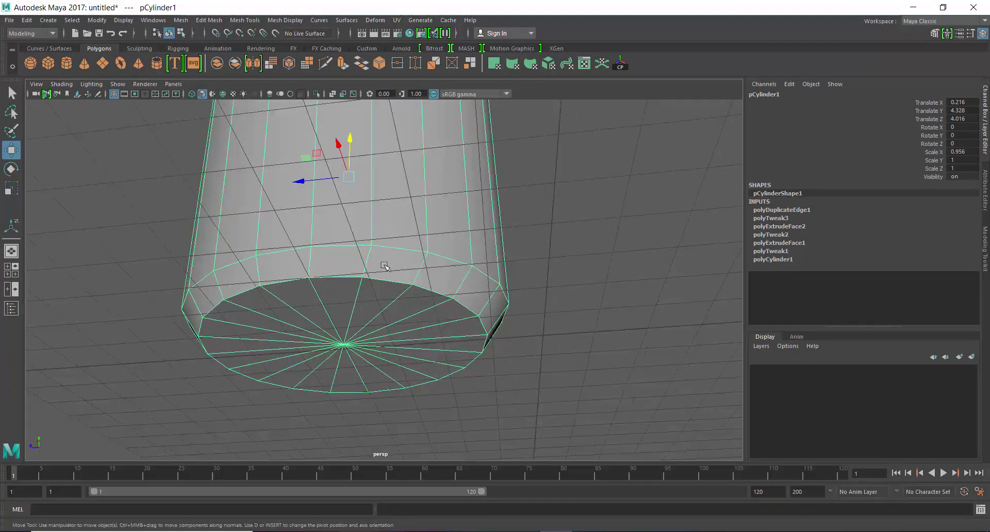
right_click(395, 245)
left_click(394, 216)
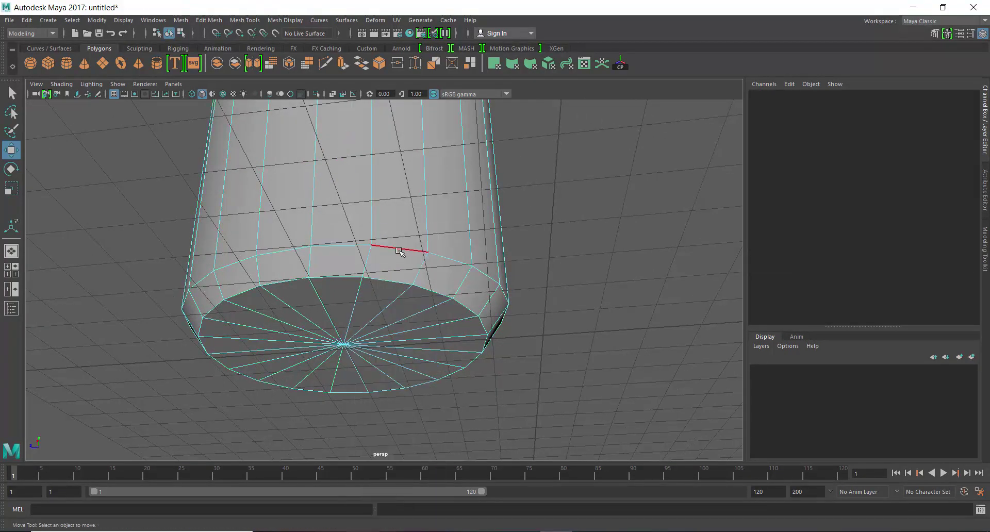
left_click(401, 248)
double_click(414, 250)
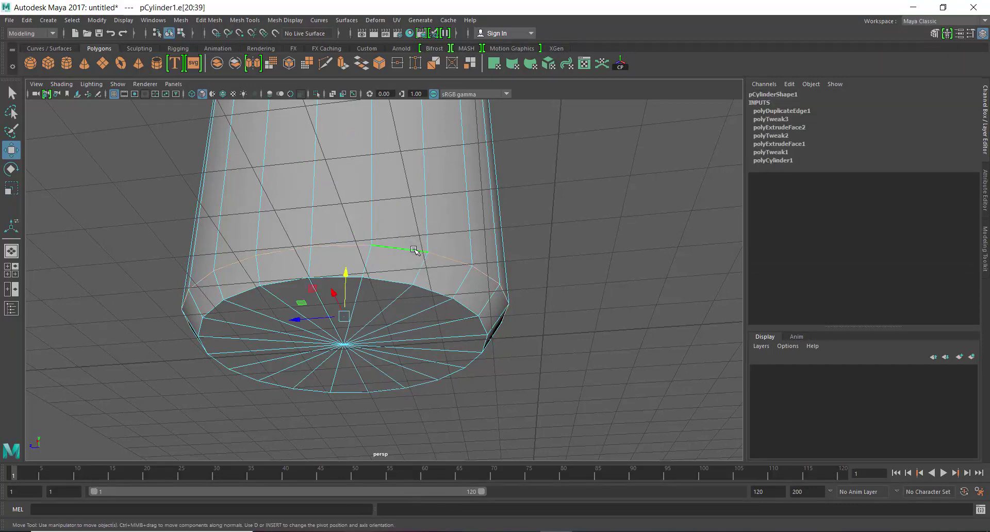
right_click_drag(414, 249, 436, 281, "shift")
Select the new edge loop closest to the cup's base and scale it slightly outward
double_click(403, 264)
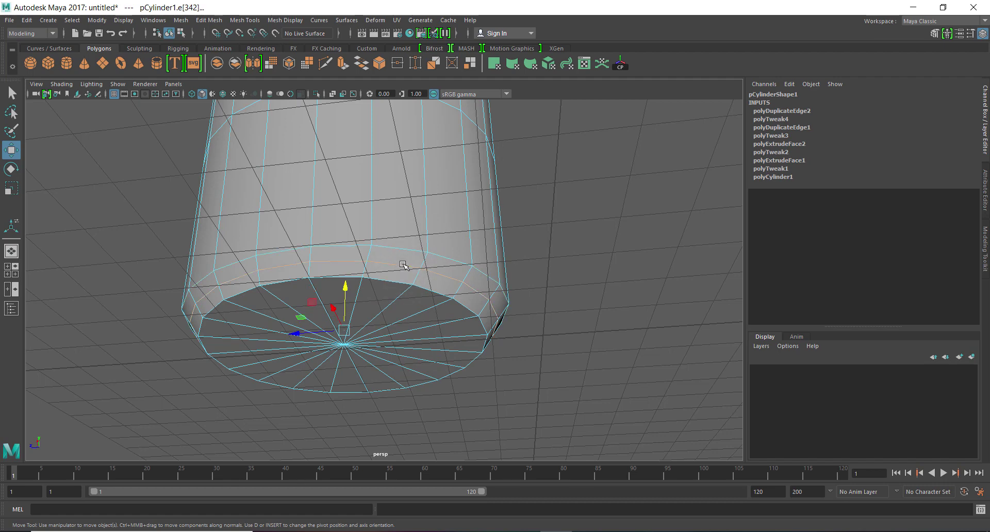
key("r")
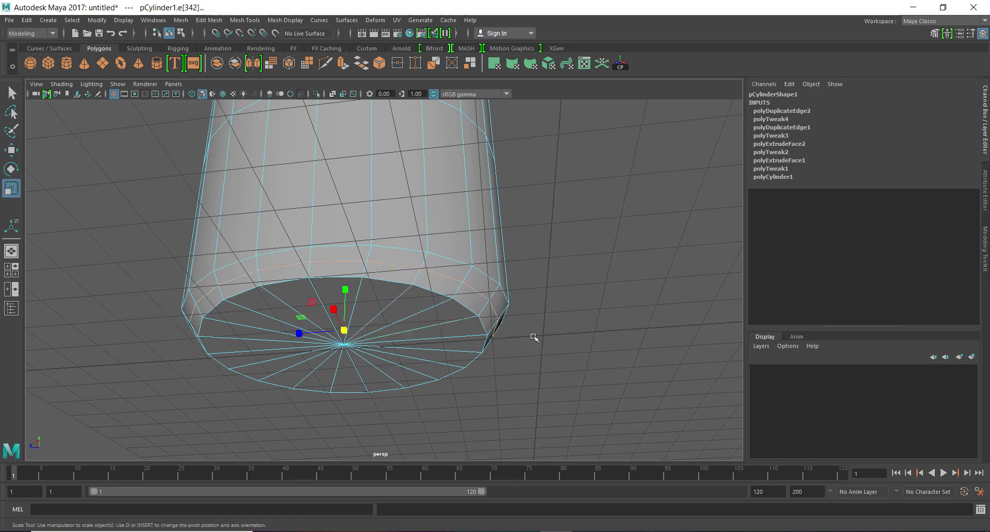
left_click_drag(502, 335, 421, 359, "alt")
left_click(391, 349)
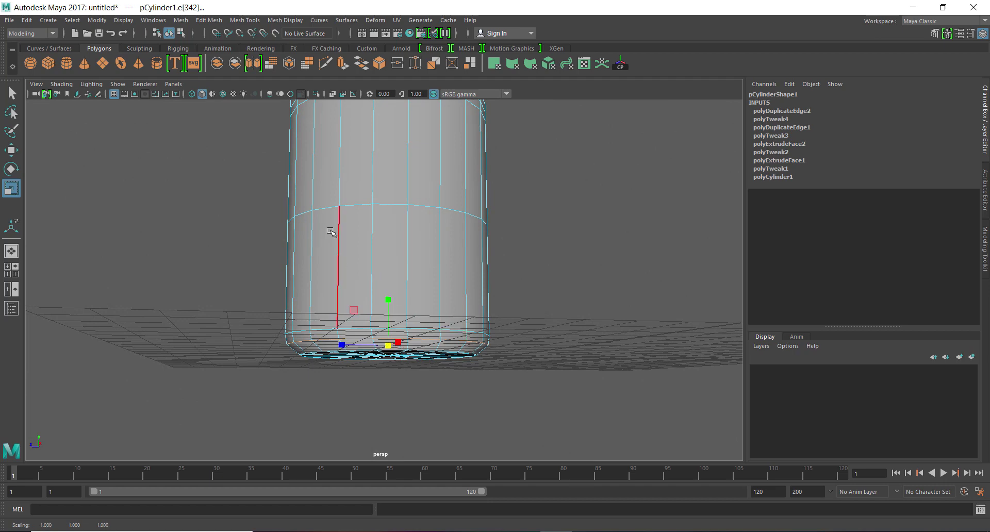
Return to object mode and turn on the smooth mesh preview for the cup
right_click_drag(429, 229, 483, 216)
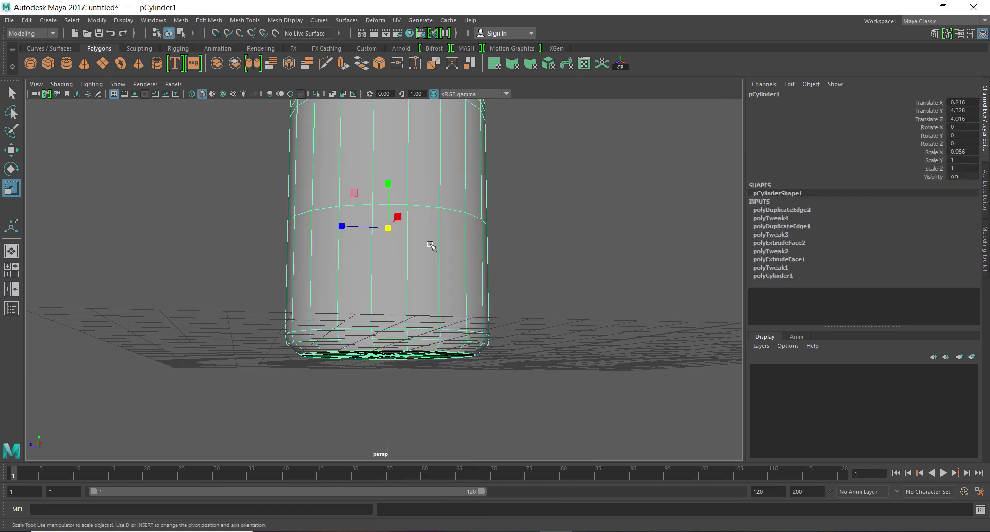
key("1")
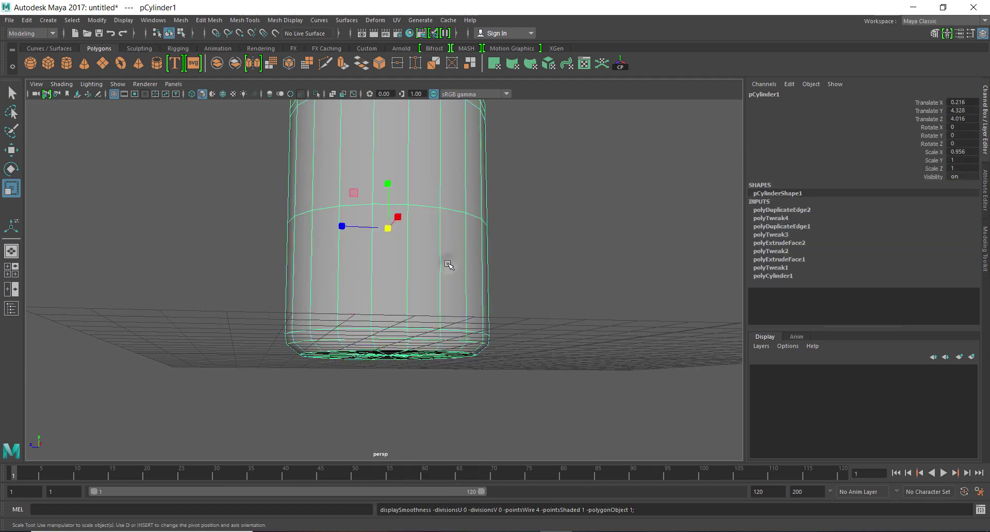
right_click_drag(448, 265, 505, 252)
key("3")
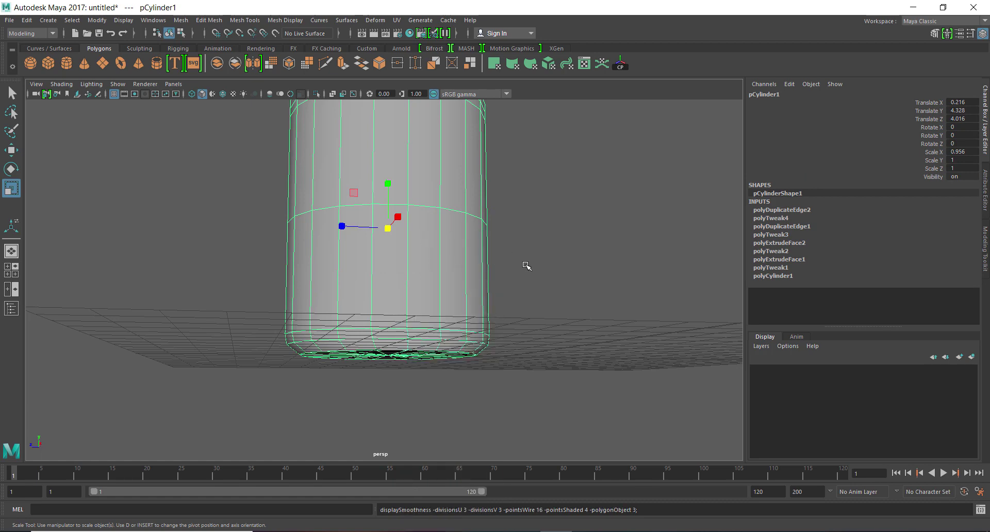
Examine the smoothed cup from below and from the side, and reselect it in object mode
right_click_drag(563, 307, 413, 289, "alt")
left_click_drag(392, 316, 391, 361, "alt")
right_click_drag(527, 325, 583, 349, "alt")
left_click(577, 340)
right_click(423, 314)
right_click_drag(424, 315, 564, 246)
left_click_drag(586, 288, 506, 299, "alt")
left_click(392, 284)
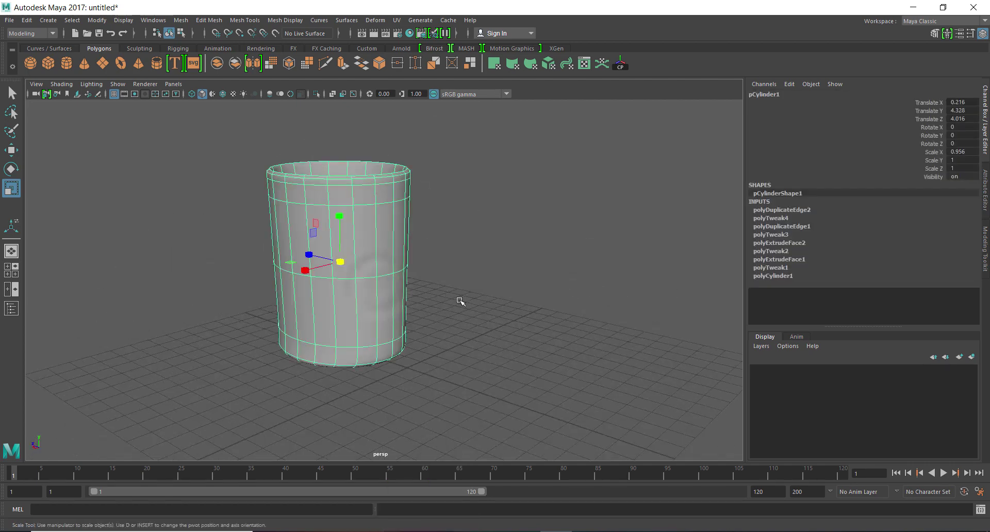
Switch to edge selection and delete the horizontal edge loop around the middle of the cup's outer wall
right_click_drag(459, 300, 541, 360, "alt")
left_click_drag(542, 360, 523, 355, "alt")
right_click_drag(523, 355, 502, 342, "alt")
left_click_drag(555, 365, 452, 305, "alt")
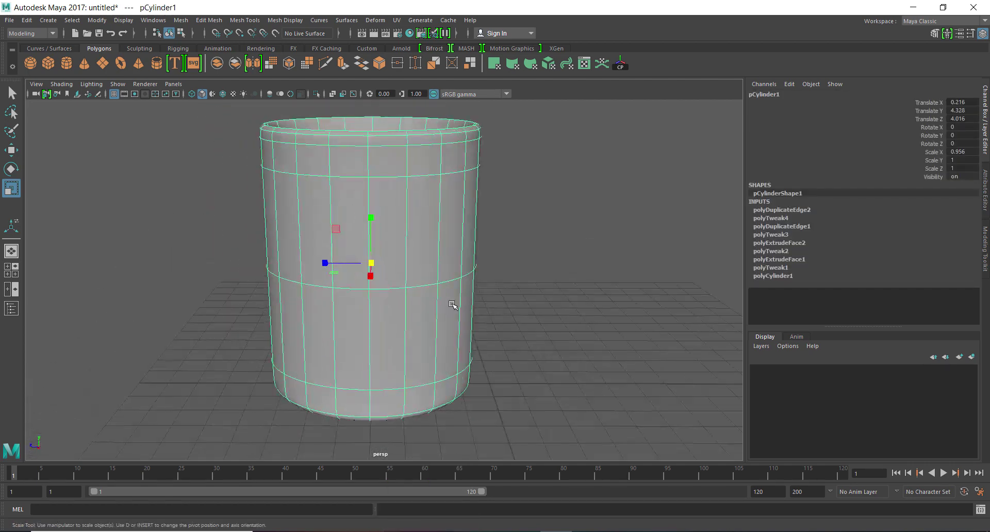
right_click_drag(421, 289, 420, 222)
double_click(425, 286)
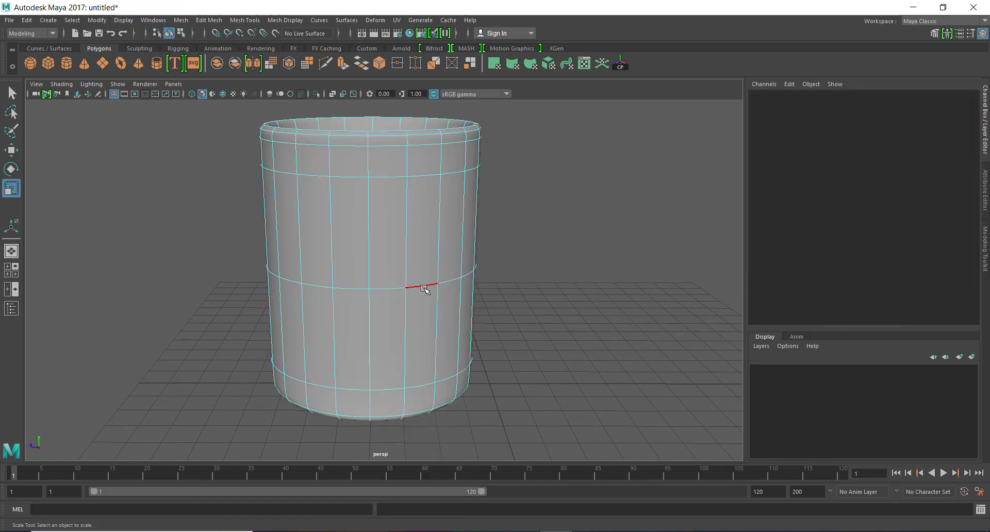
key("Delete")
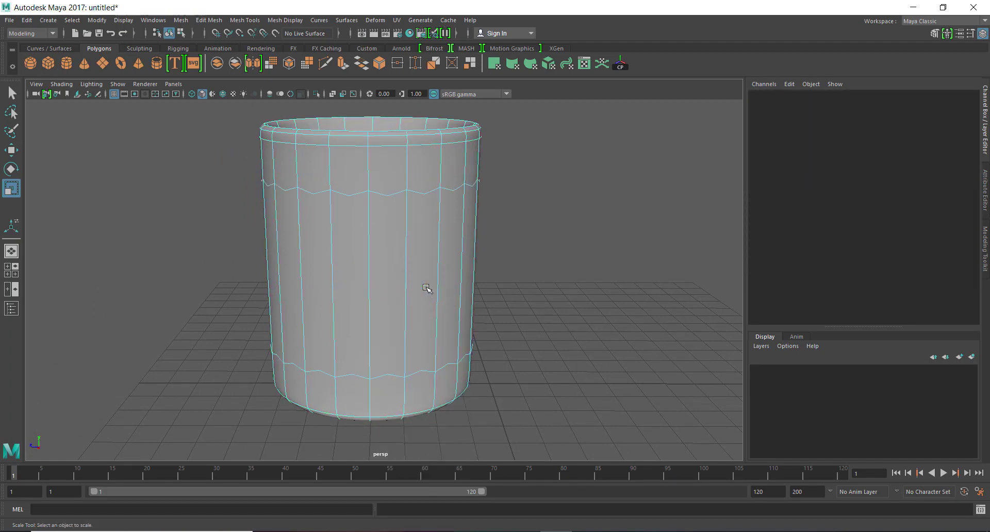
Restore the cup's unsmoothed display and select the whole cup in object mode
left_click_drag(557, 345, 534, 342, "alt")
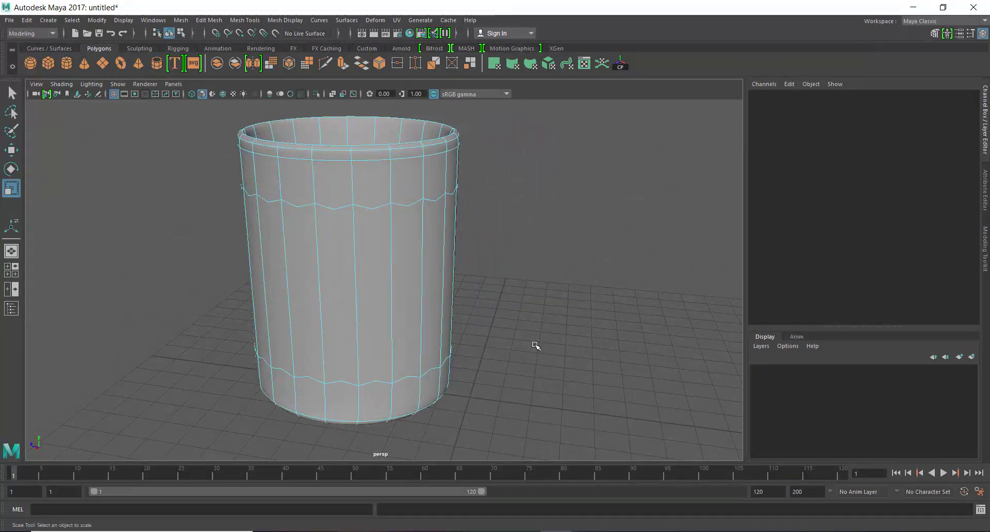
key("1")
left_click(448, 305)
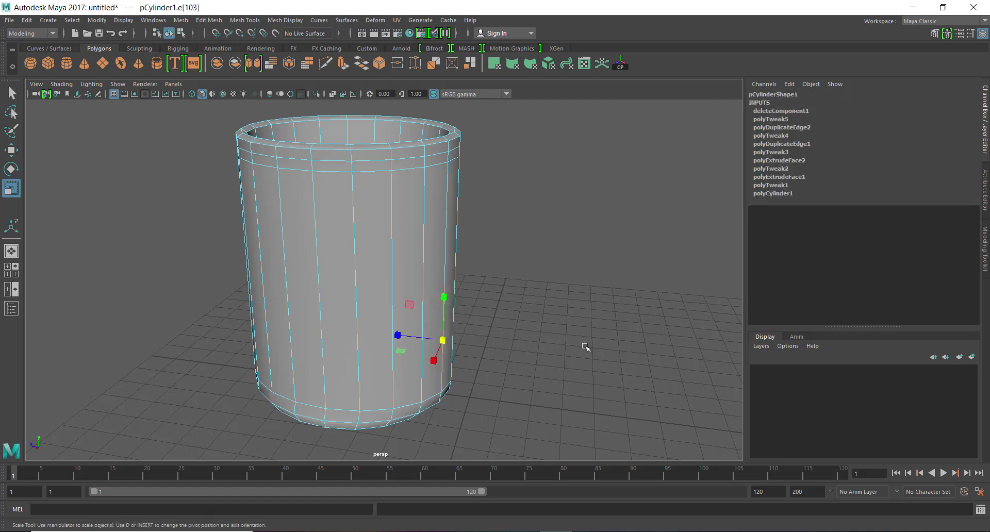
mouse_move(380, 249)
right_mouse_down()
mouse_move(437, 250)
mouse_move(379, 249)
right_mouse_up()
left_click(283, 250)
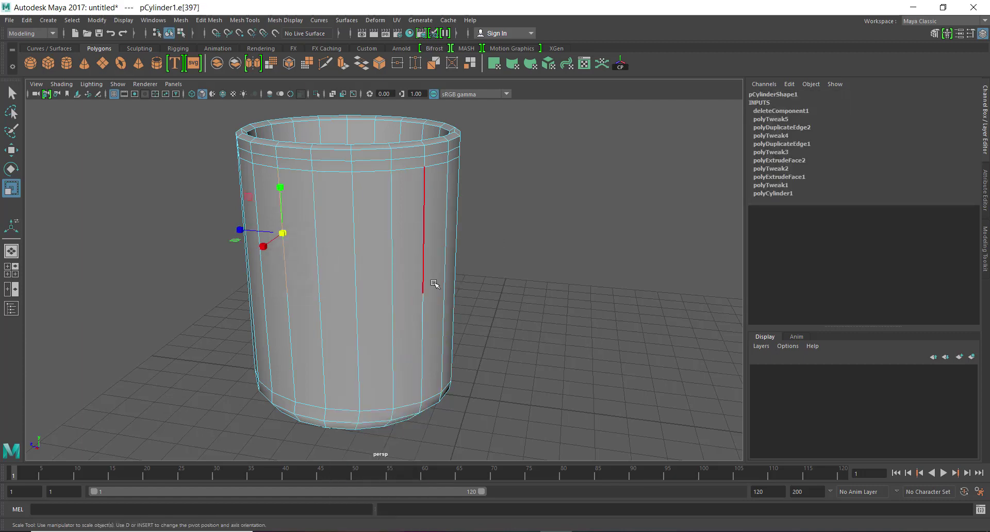
left_click_drag(425, 301, 442, 287, "alt")
right_click_drag(396, 249, 396, 278)
right_click_drag(444, 241, 444, 241)
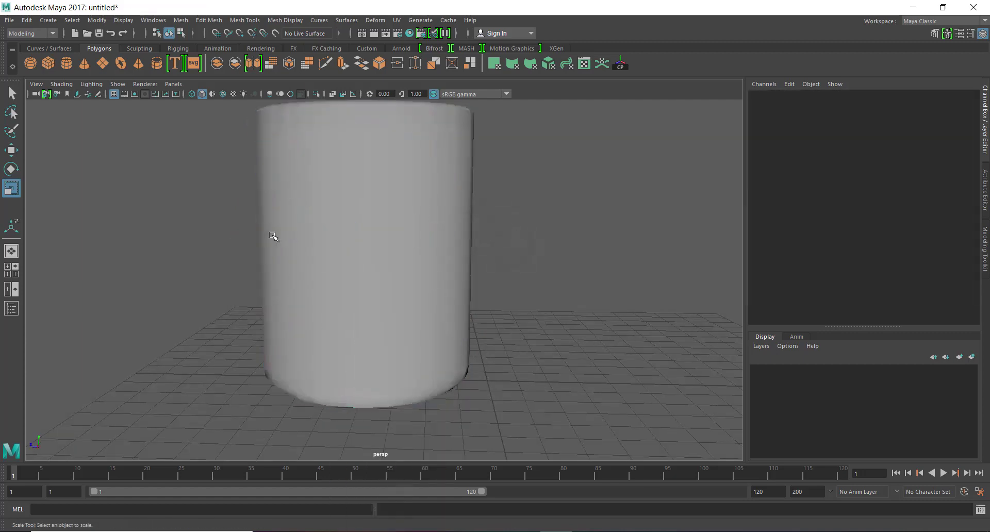
left_click_drag(271, 237, 347, 303, "alt")
left_click(380, 309)
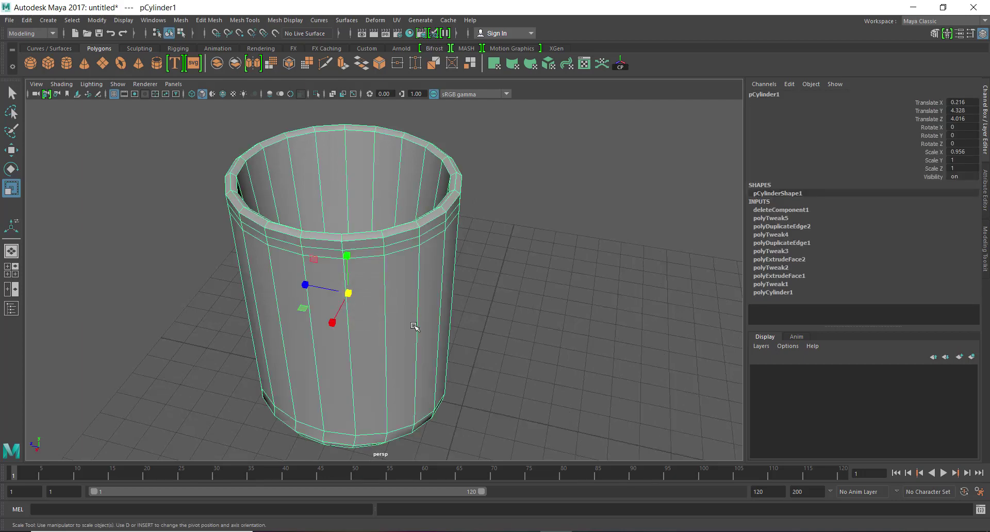
Examine the unsmoothed cup's rim, walls and base from all sides
left_click_drag(413, 309, 274, 298, "alt")
right_click_drag(284, 302, 325, 340, "alt")
middle_click_drag(324, 340, 389, 379, "alt")
right_click_drag(388, 378, 268, 371, "alt")
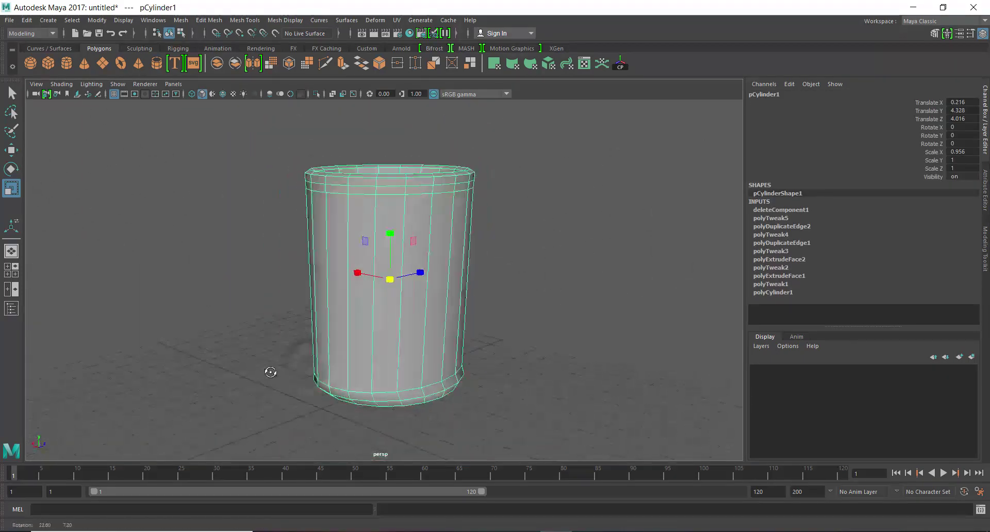
left_click_drag(449, 305, 396, 324, "alt")
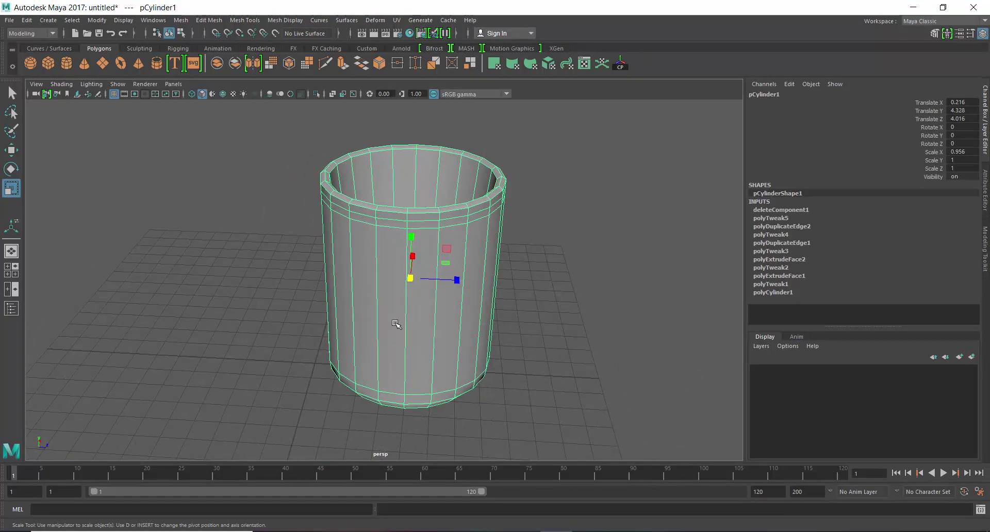
right_click_drag(475, 305, 386, 301, "alt")
middle_click_drag(386, 301, 349, 309, "alt")
left_click_drag(349, 309, 332, 283, "alt")
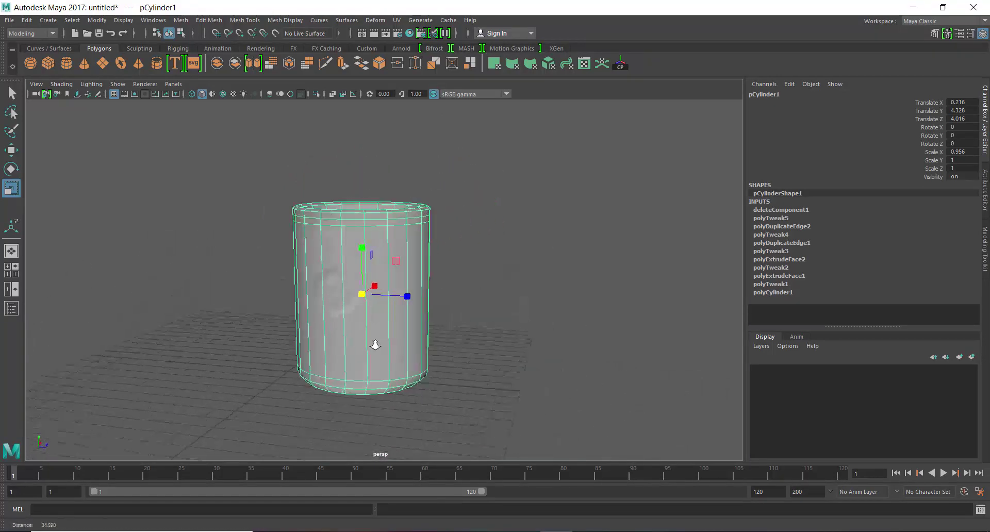
right_click_drag(373, 344, 381, 341, "alt")
middle_click_drag(381, 342, 358, 317, "alt")
left_click_drag(358, 316, 381, 350, "alt")
right_click_drag(381, 350, 402, 347, "alt")
In the front view, switch the cup to face selection and select the faces around its main wall
key("space")
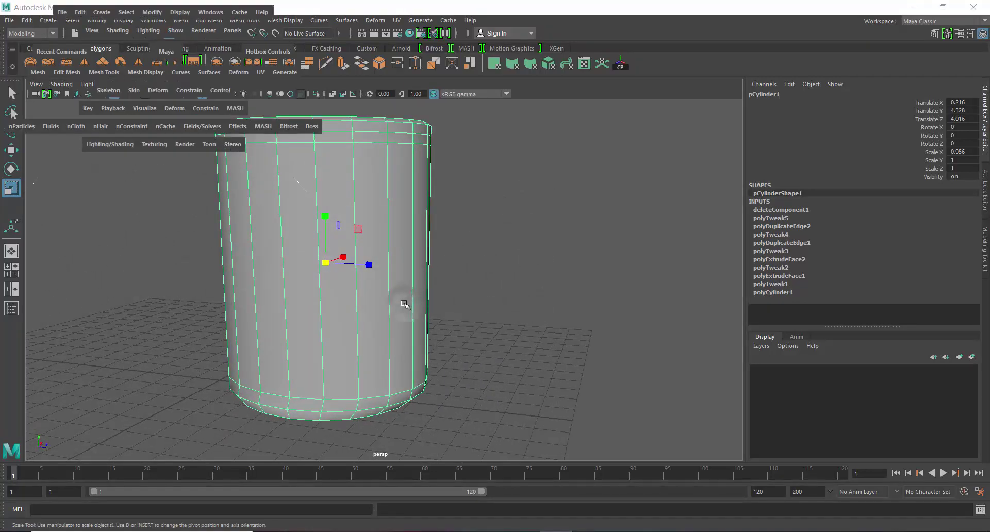
left_click(404, 331)
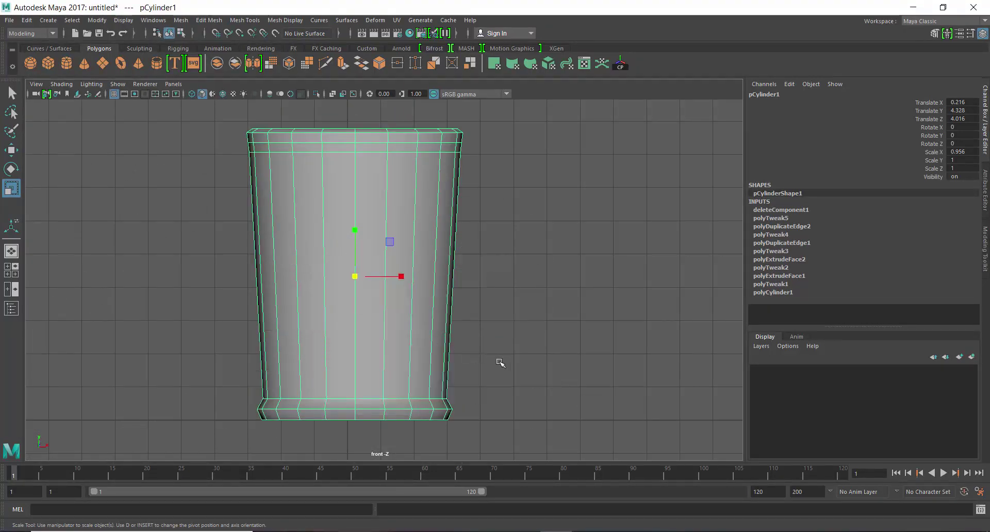
right_click(309, 277)
left_click(195, 219)
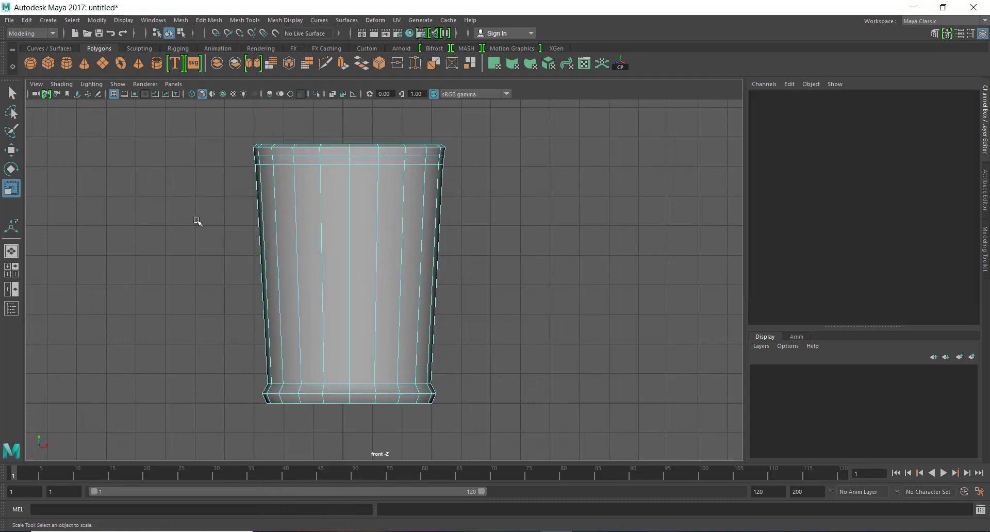
left_click_drag(171, 214, 503, 318)
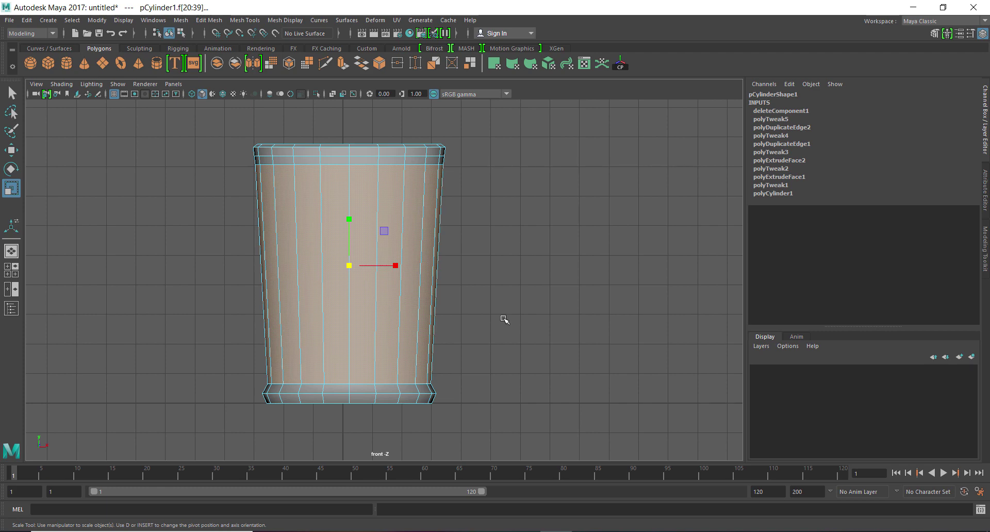
Assign a new Blinn material to the selected wall faces
right_click(369, 229)
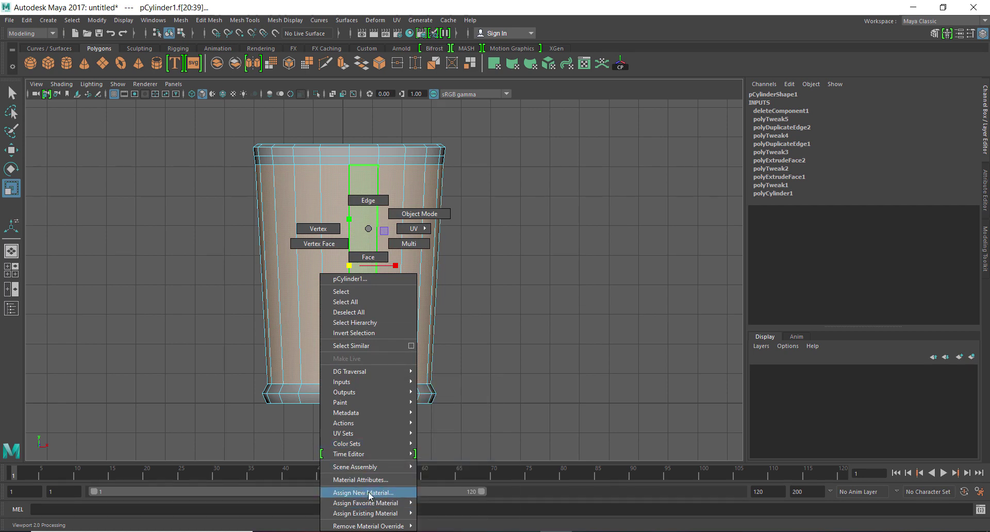
left_click(387, 493)
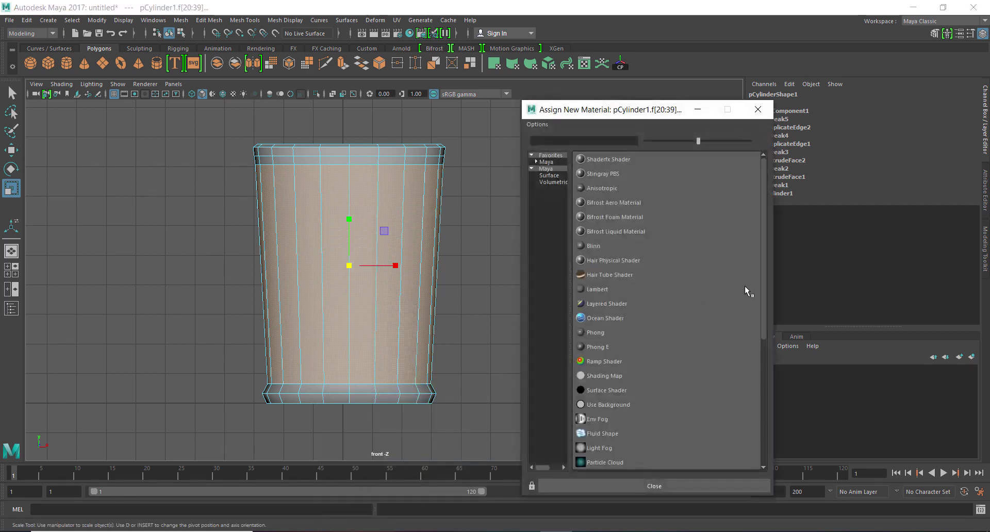
left_click(592, 246)
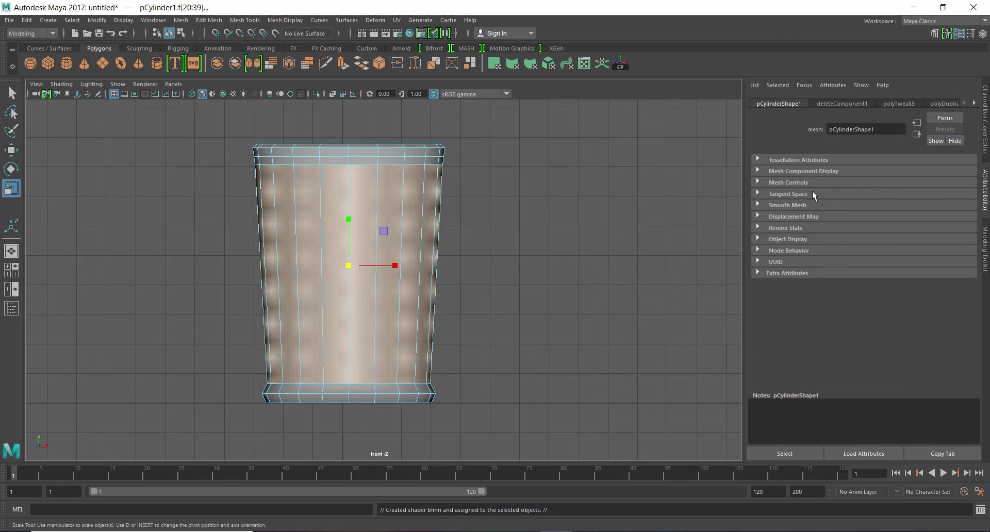
Open the attributes of the new Blinn material, blinn1
left_click(976, 104)
left_click(975, 103)
left_click(976, 103)
left_click(977, 103)
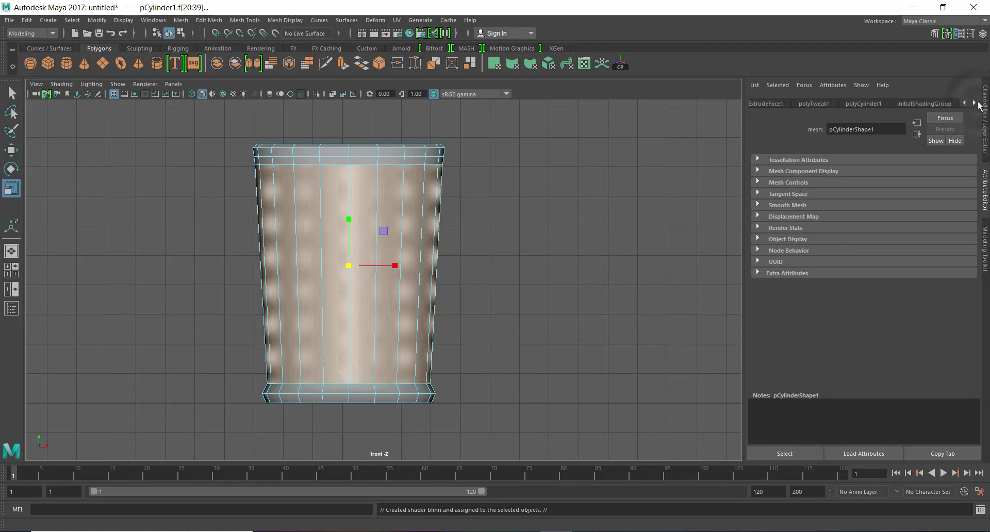
left_click(976, 104)
left_click(976, 104)
left_click(944, 103)
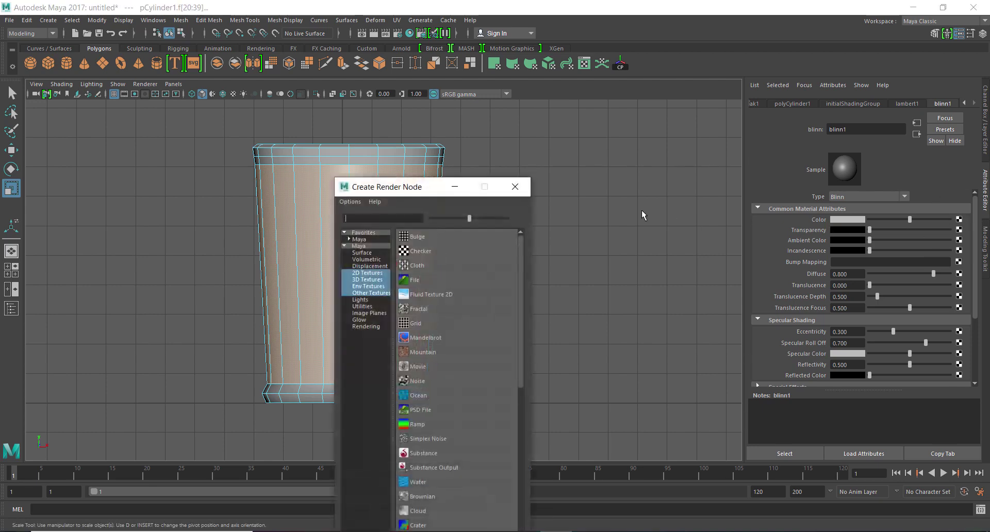
Create a File texture node for the Blinn material, enlarging the node list on the way
left_click_drag(423, 188, 682, 123)
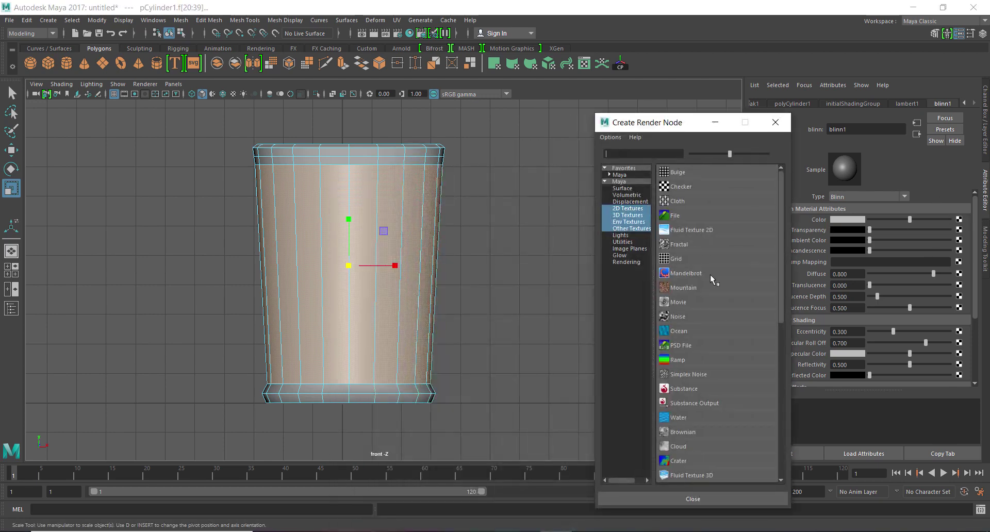
left_click_drag(722, 509, 722, 530)
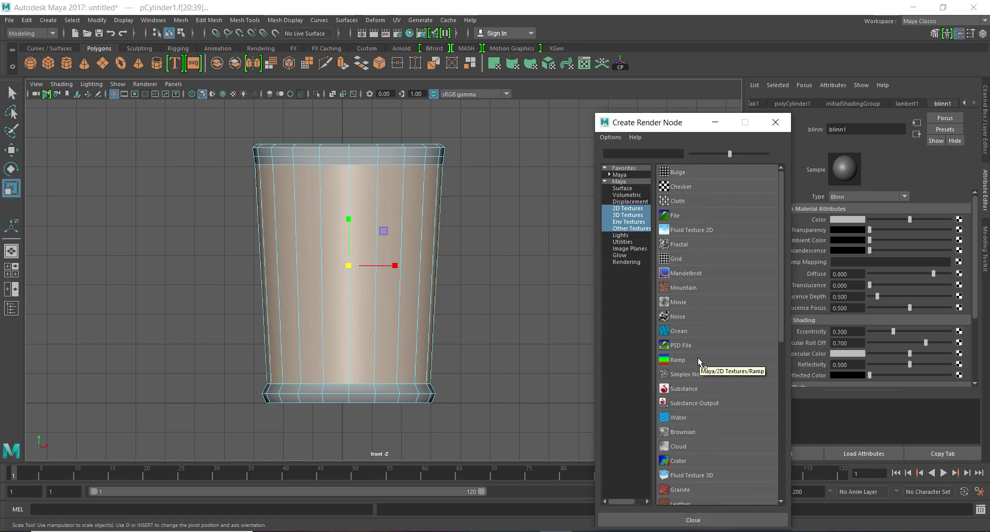
left_click(687, 217)
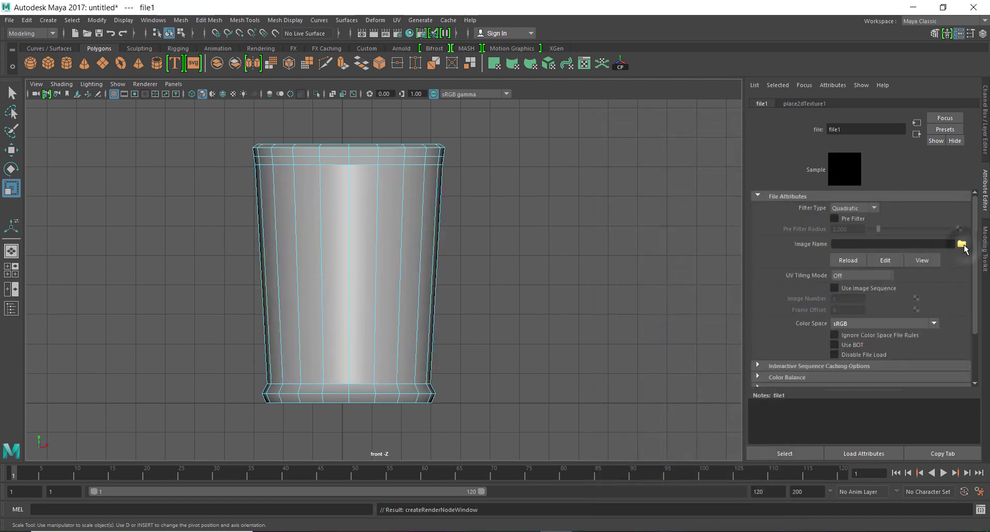
Load tea.jpg from the Desktop texture folder into the File node and display textures in the viewport, reloading the image
left_click(962, 245)
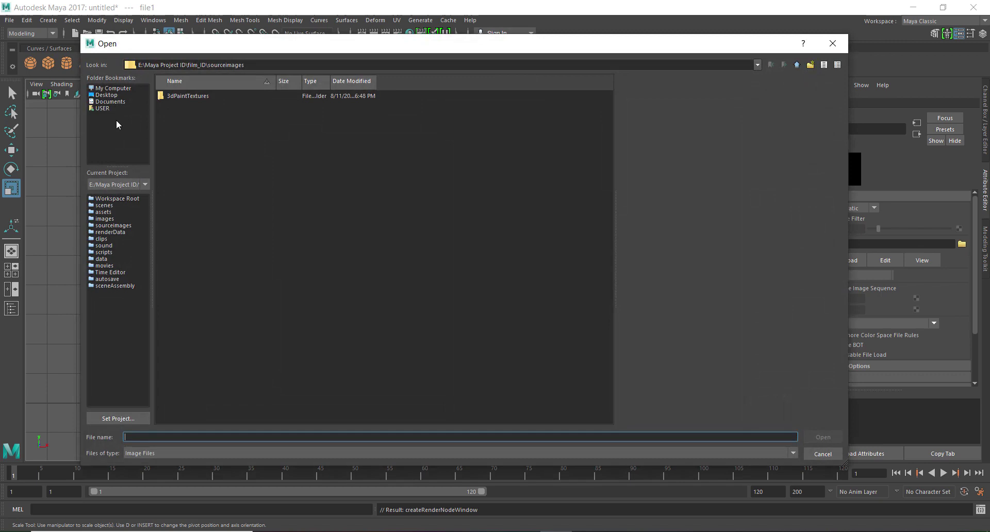
left_click(106, 95)
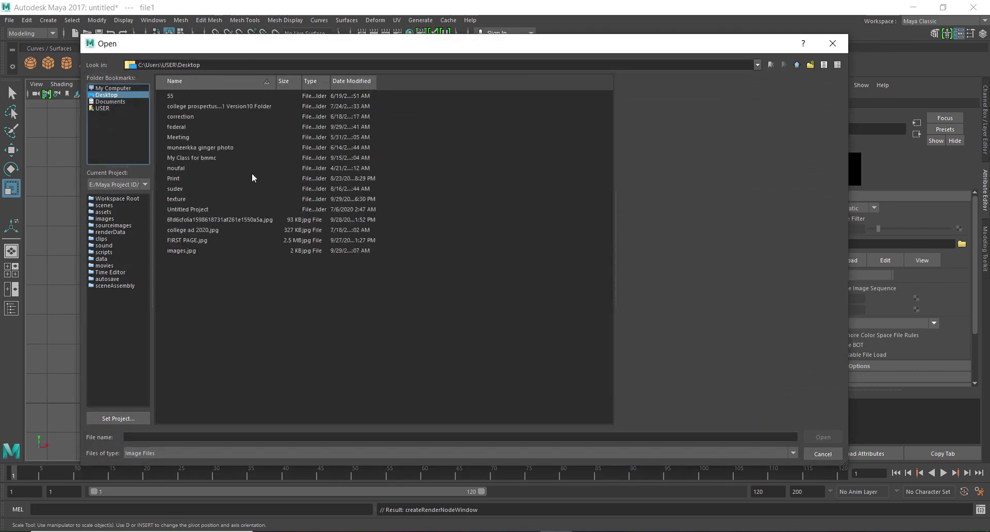
double_click(178, 199)
left_click(186, 105)
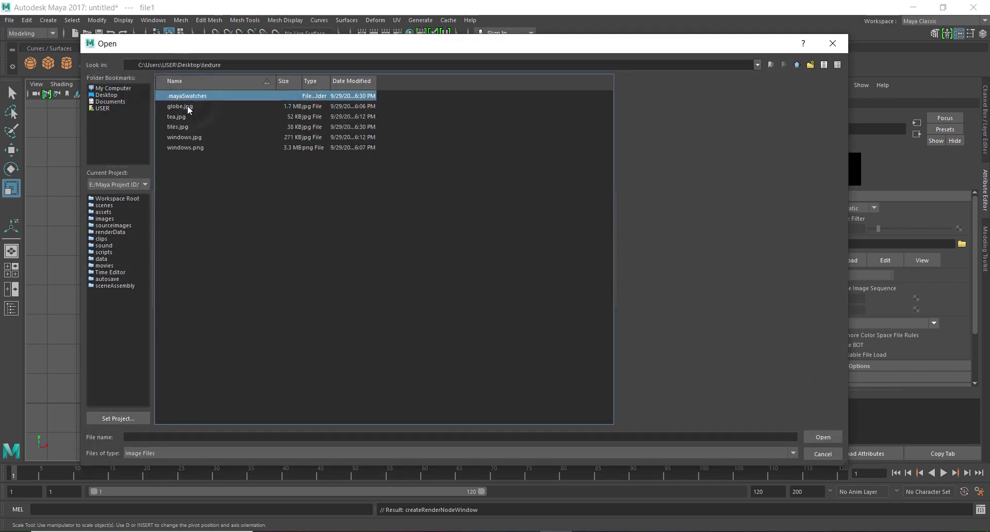
left_click(183, 117)
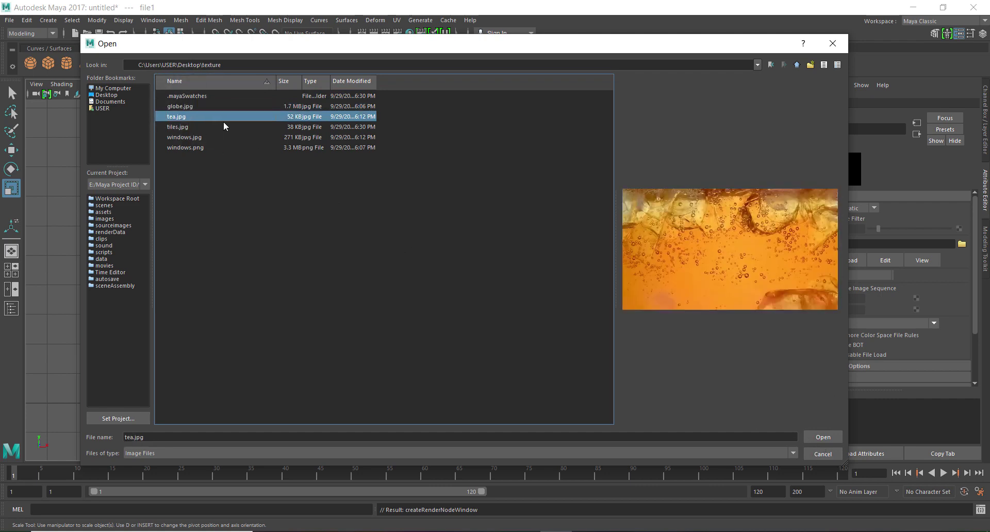
left_click(184, 128)
left_click(184, 138)
left_click(181, 128)
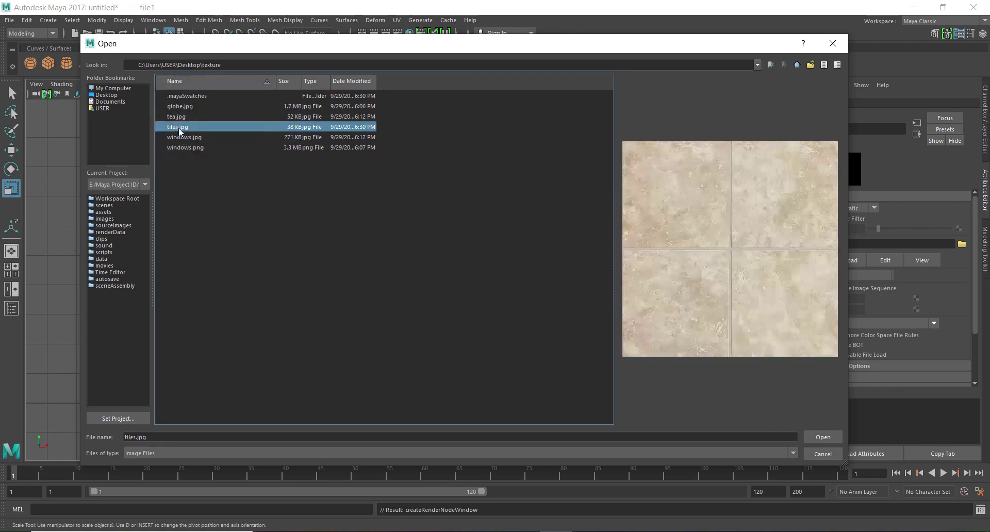
left_click(180, 117)
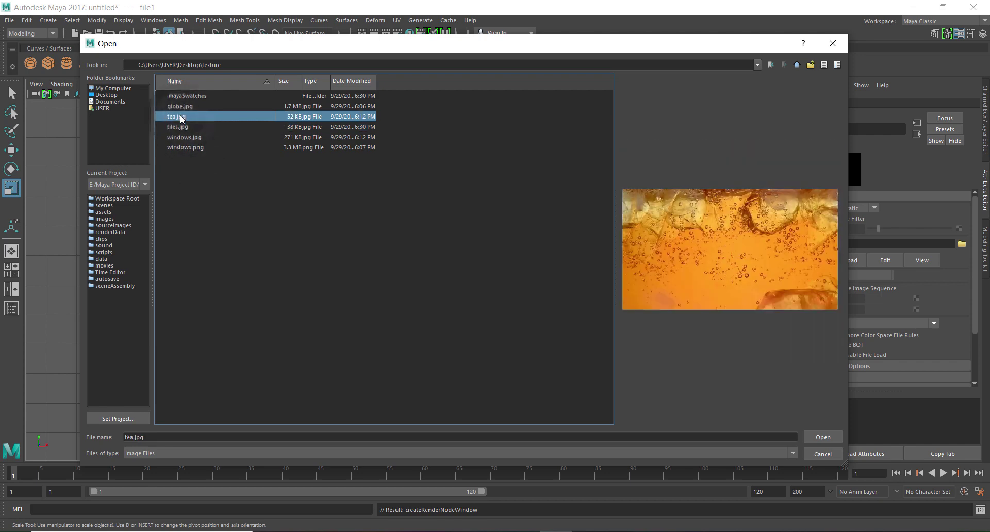
left_click(822, 437)
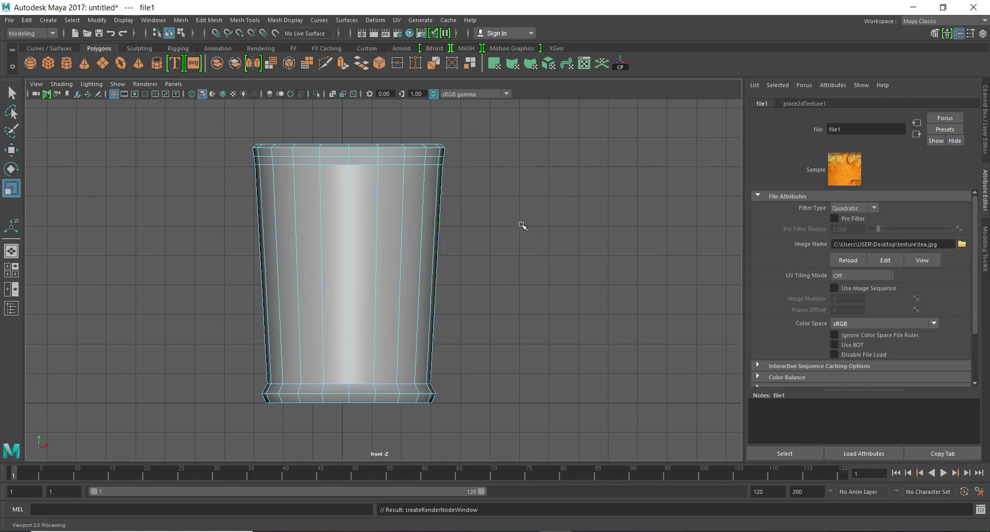
key("6")
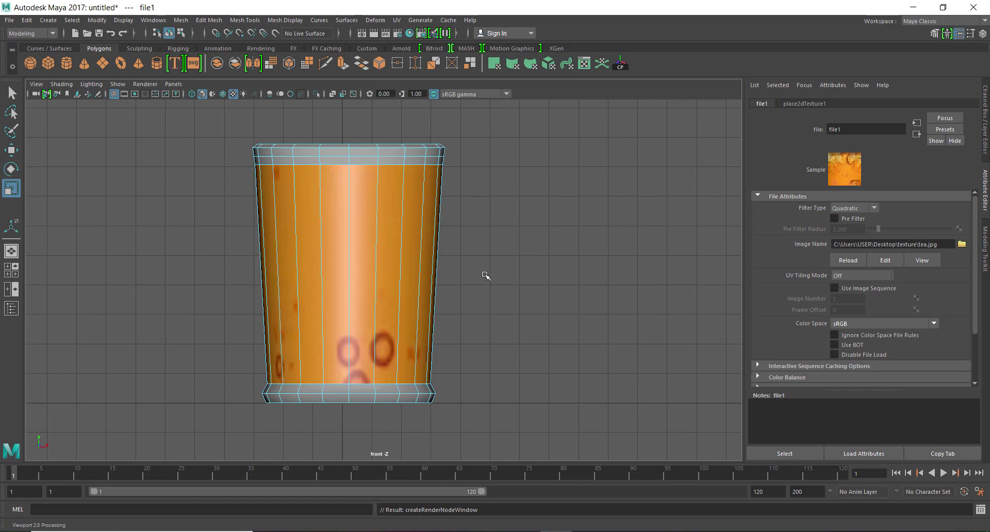
left_click(848, 261)
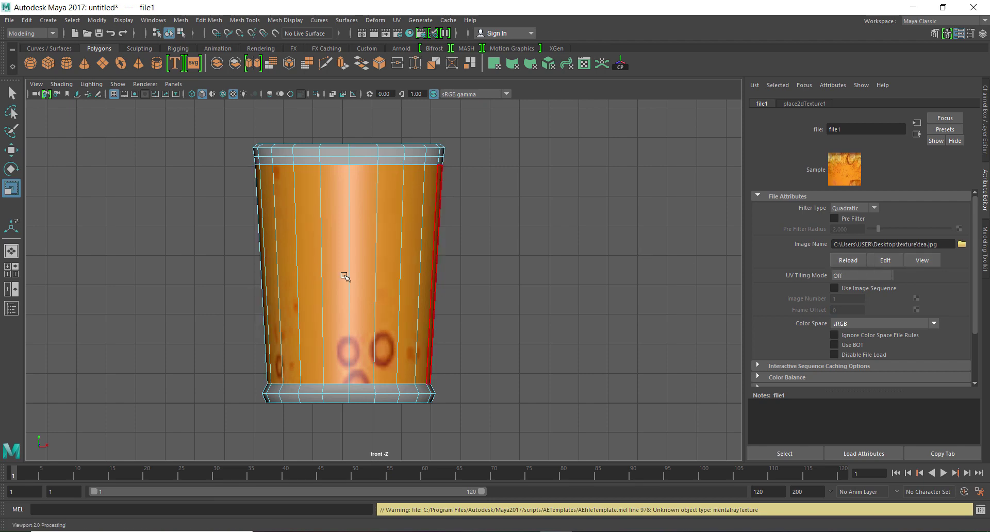
Select the cup's wall faces and check the image file connected to the Blinn material's color
right_click_drag(410, 269, 411, 281)
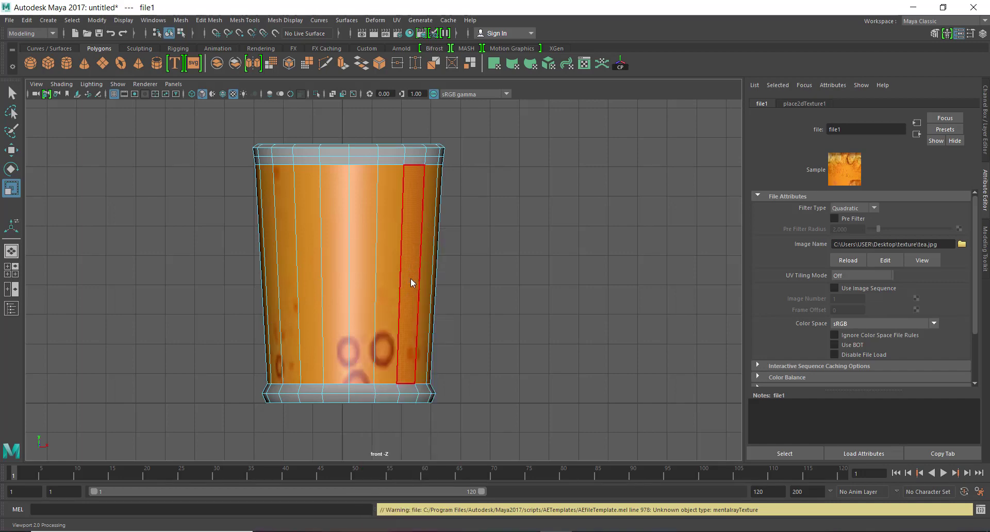
left_click_drag(234, 243, 459, 306)
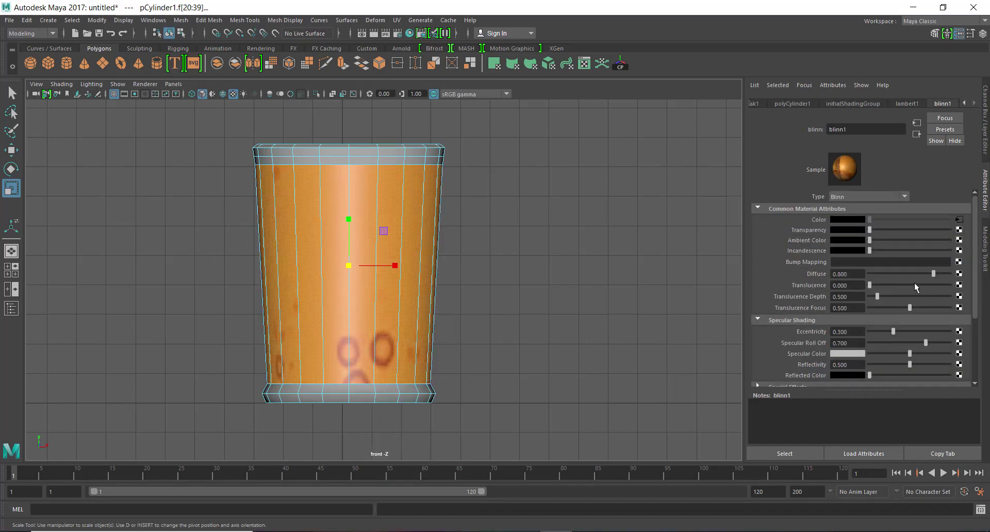
left_click(958, 220)
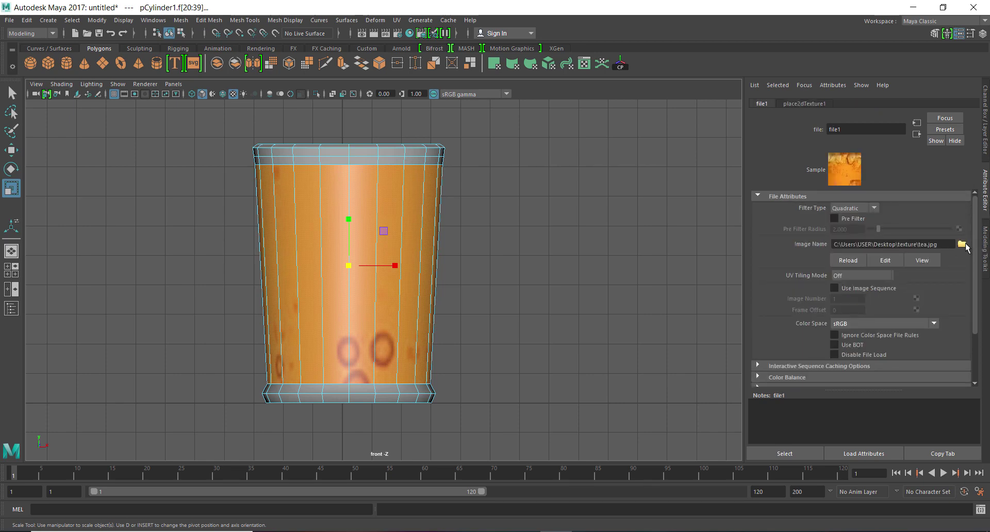
left_click(962, 244)
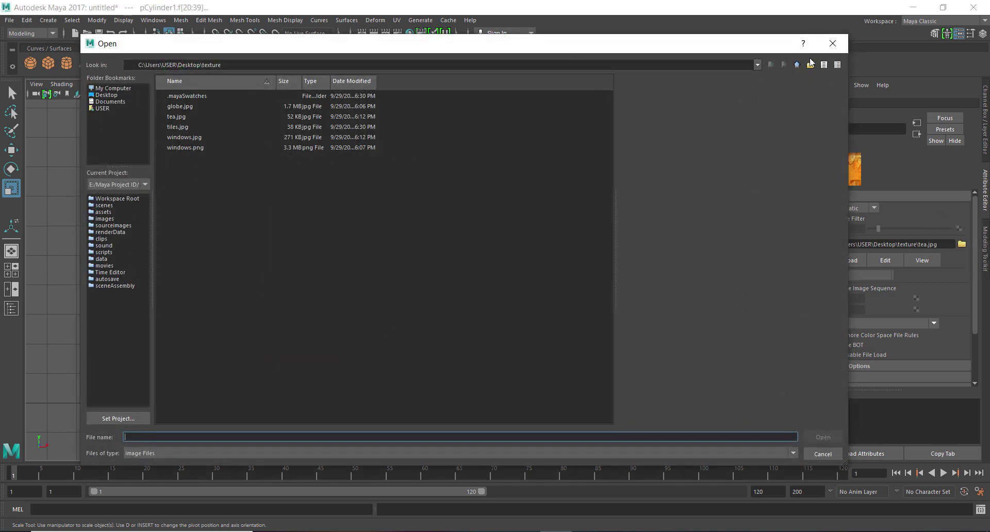
left_click(832, 43)
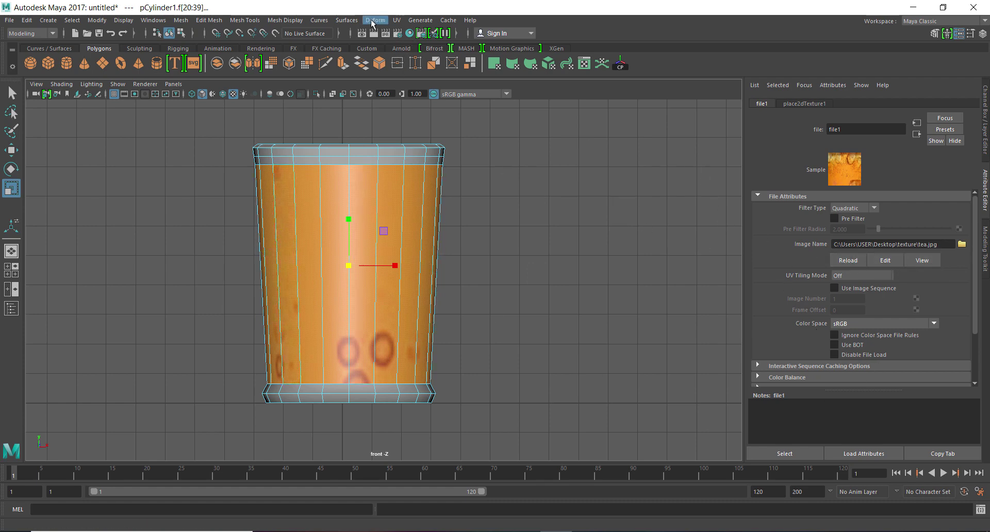
Clear the face selection and reselect the full ring of faces around the cup's main wall
left_click(395, 20)
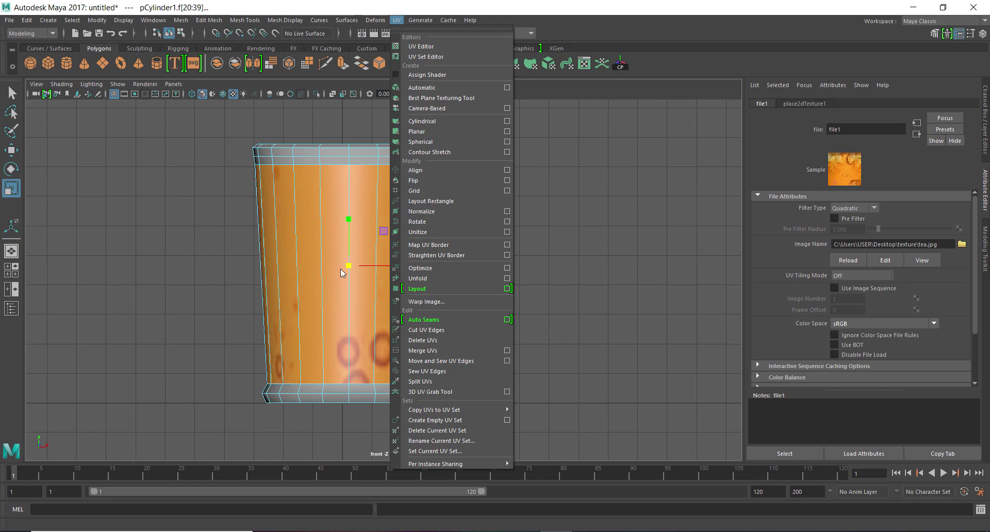
left_click(590, 194)
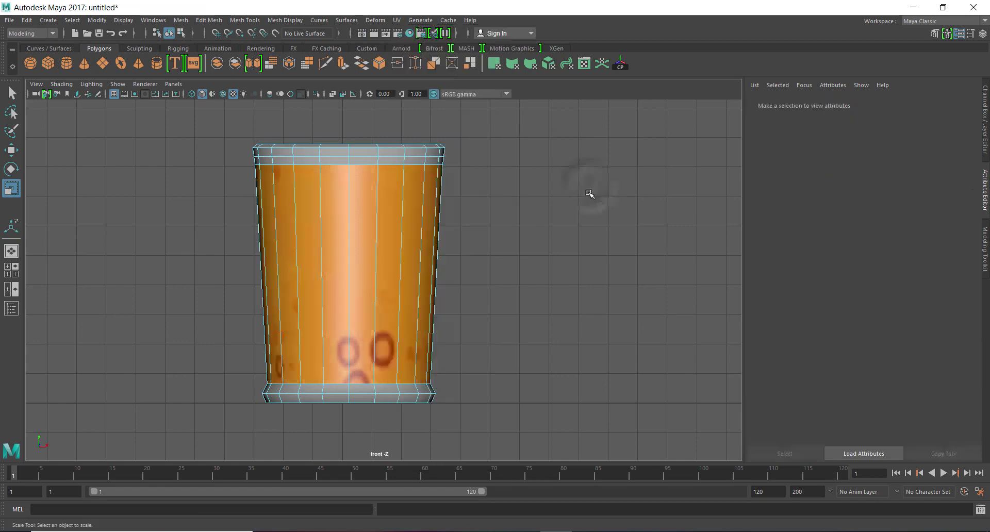
left_click_drag(217, 228, 426, 309)
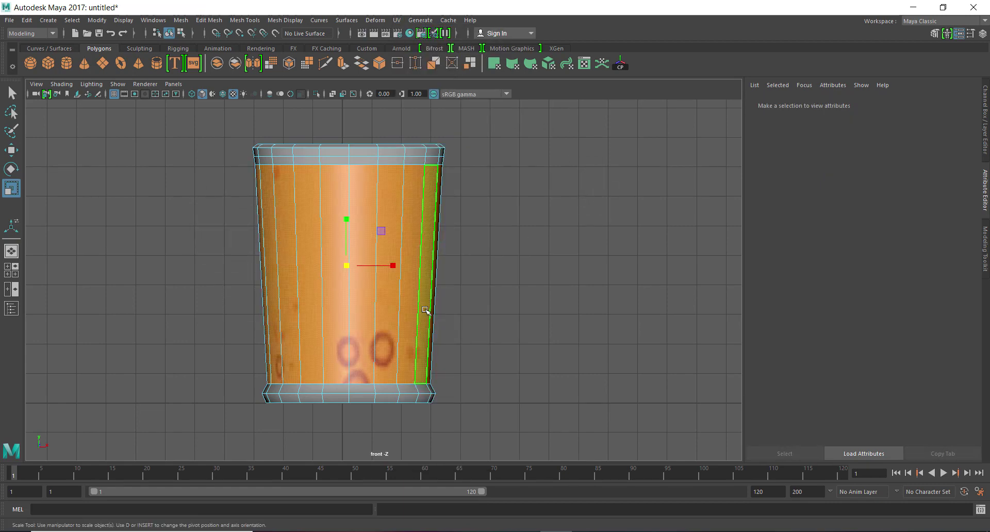
left_click_drag(512, 319, 144, 257)
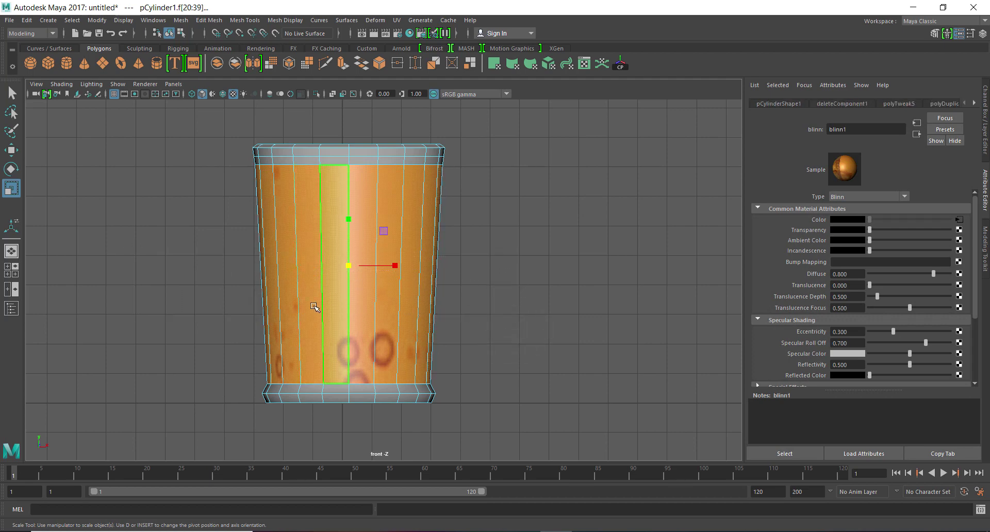
Examine how the tea texture lies on the cup's inner and outer wall in the perspective view
left_click(437, 318, "alt")
key("space")
left_click_drag(488, 308, 420, 411)
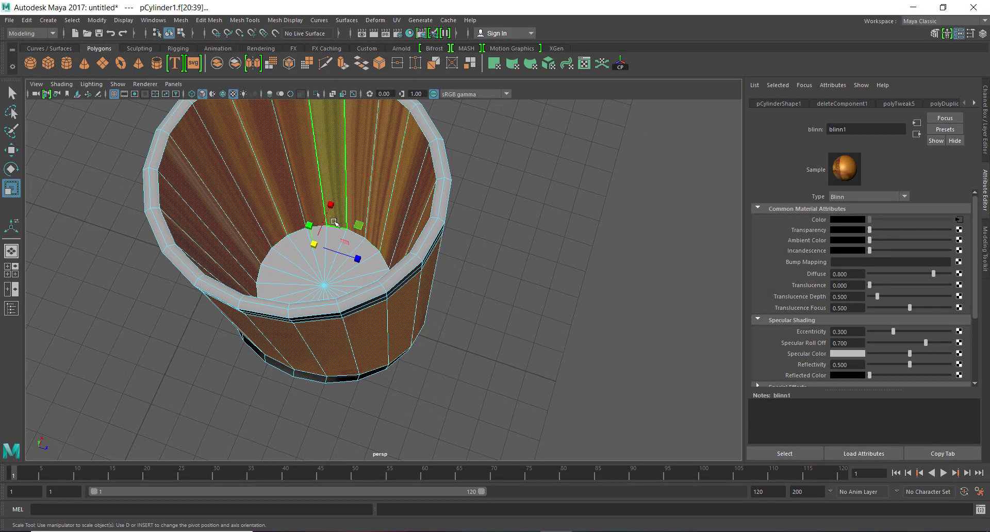
left_click_drag(389, 314, 382, 282, "alt")
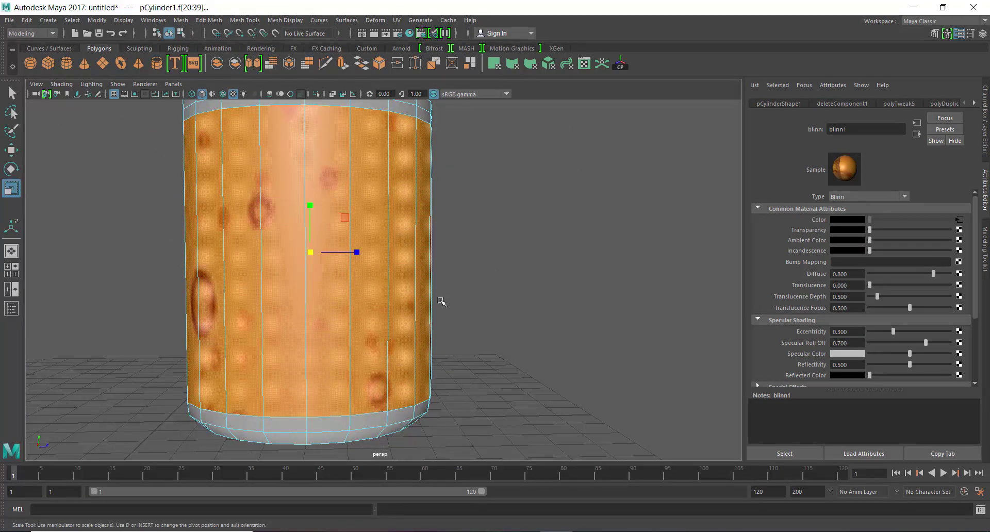
left_click_drag(441, 303, 376, 303, "alt")
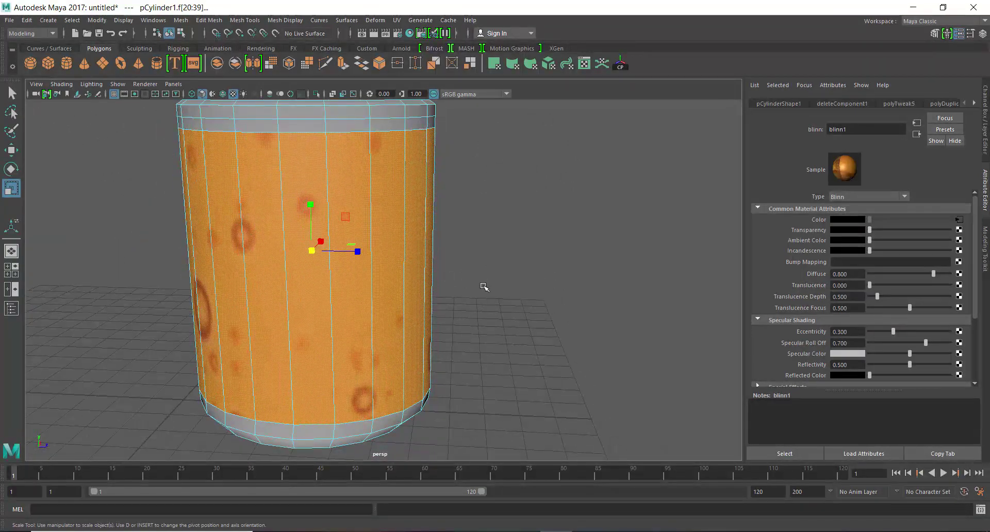
left_click_drag(484, 285, 473, 338, "alt")
right_click_drag(473, 338, 484, 364, "alt")
middle_click_drag(484, 364, 477, 347, "alt")
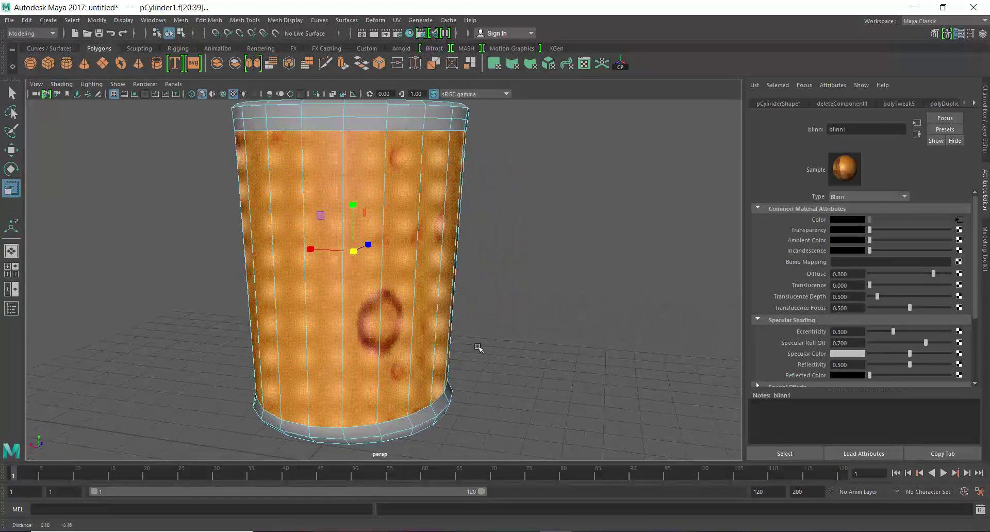
right_click_drag(477, 346, 401, 370, "alt")
left_click_drag(400, 369, 385, 369, "alt")
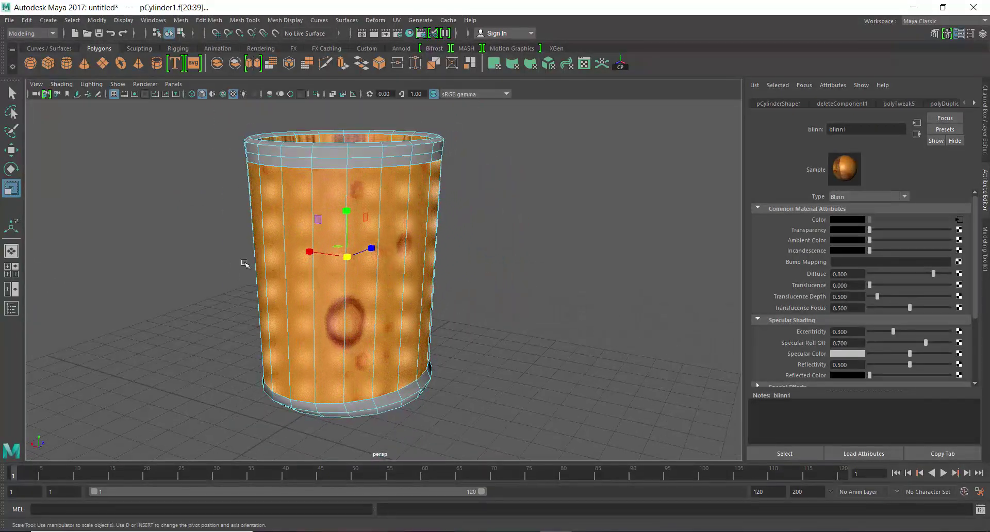
left_click_drag(243, 265, 420, 290, "alt")
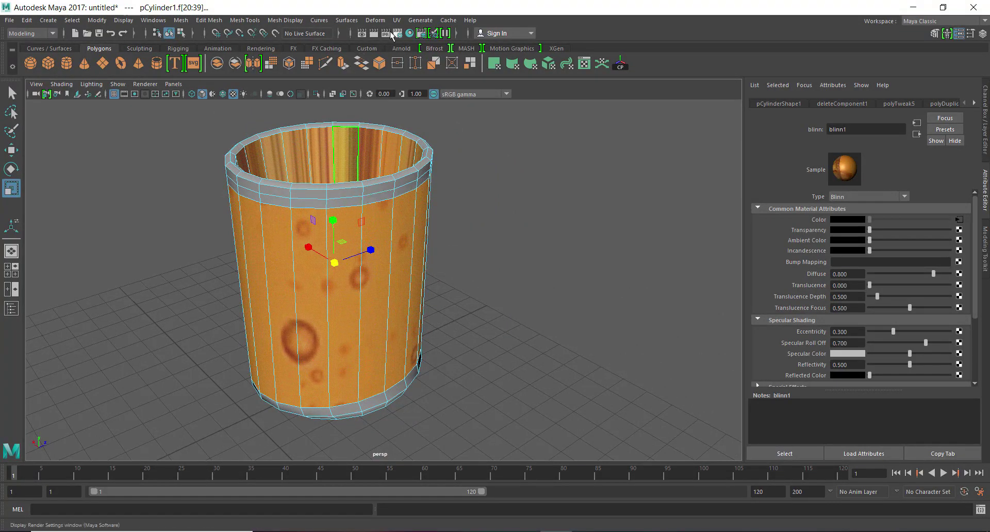
Apply a cylindrical UV projection to the selected wall faces and widen its horizontal sweep to about 190 degrees
left_click(396, 20)
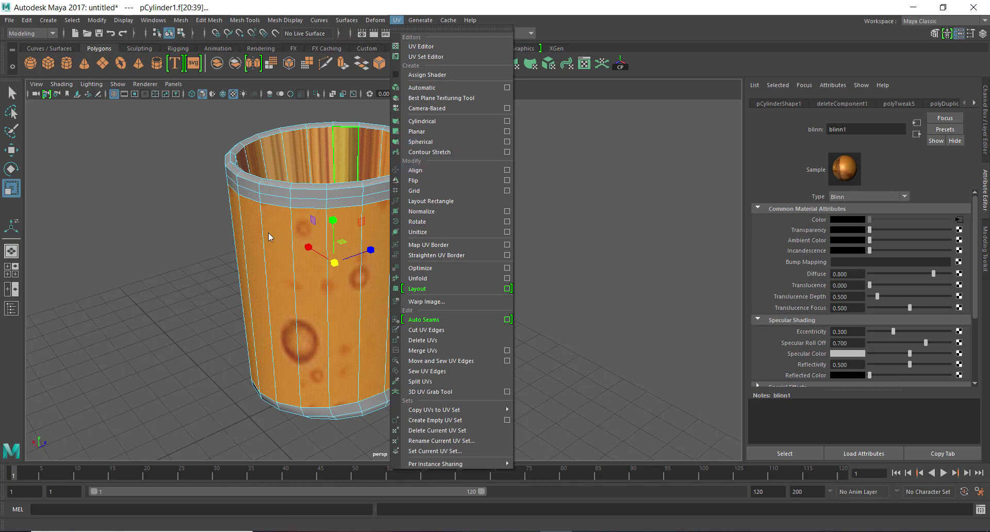
left_click(441, 120)
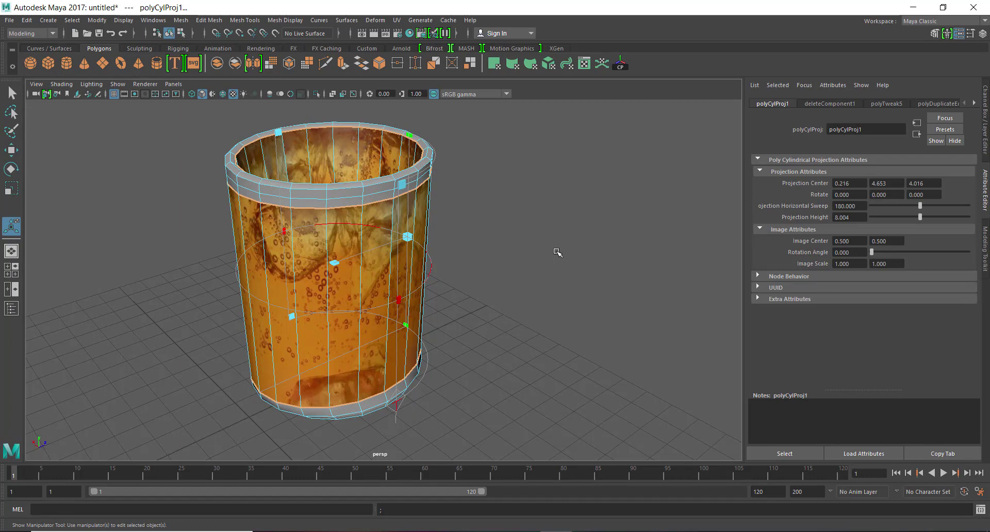
left_click_drag(503, 311, 540, 302, "alt")
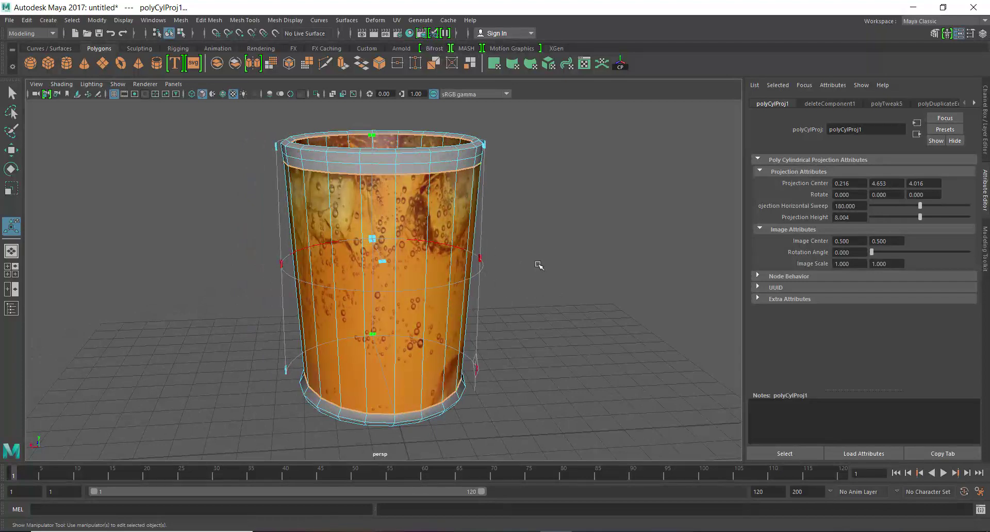
left_click_drag(447, 314, 506, 312, "alt")
mouse_move(384, 289)
left_mouse_down()
mouse_move(406, 292)
mouse_move(262, 270)
mouse_move(429, 279)
mouse_move(395, 291)
left_mouse_up()
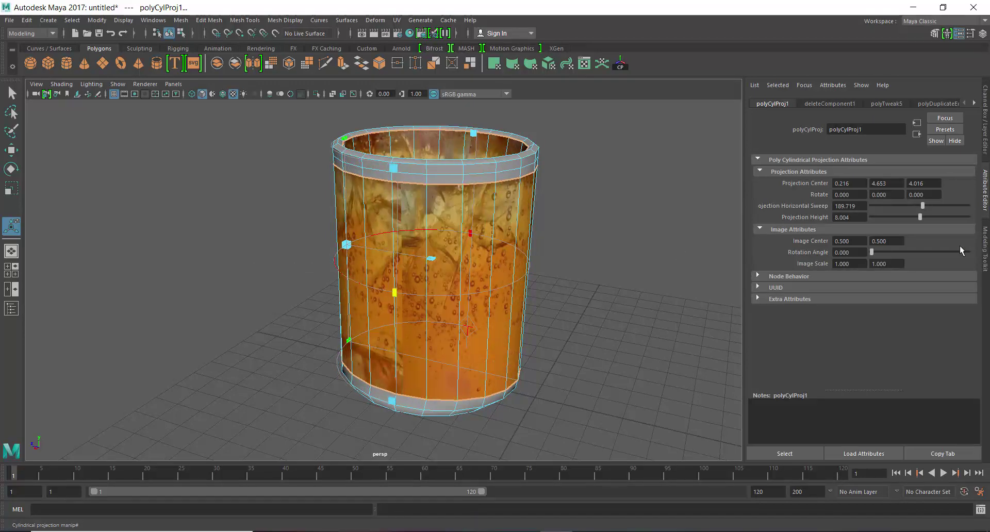
Reduce the cylindrical projection's height to 6.885 and move its center to 2.866, 4.433, 4.456
left_click_drag(922, 217, 894, 227)
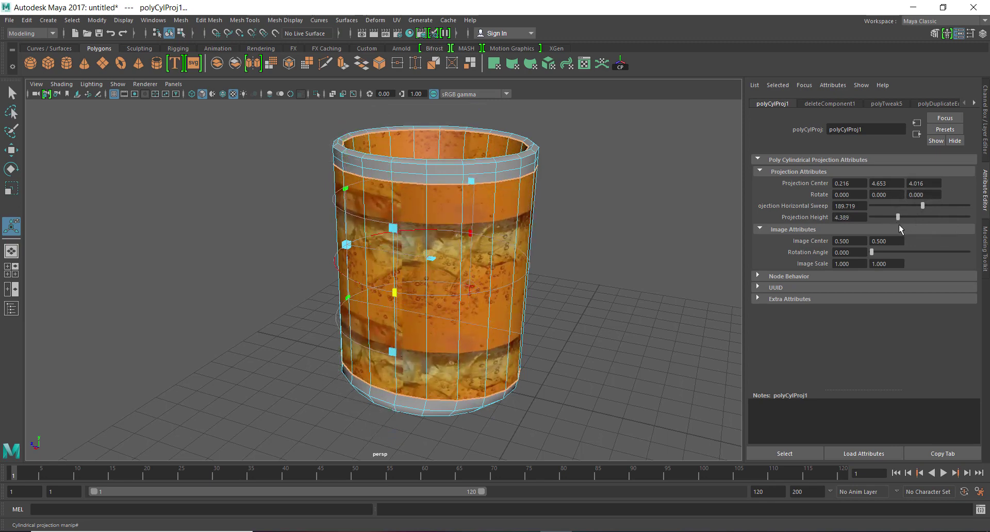
left_click_drag(911, 227, 911, 226)
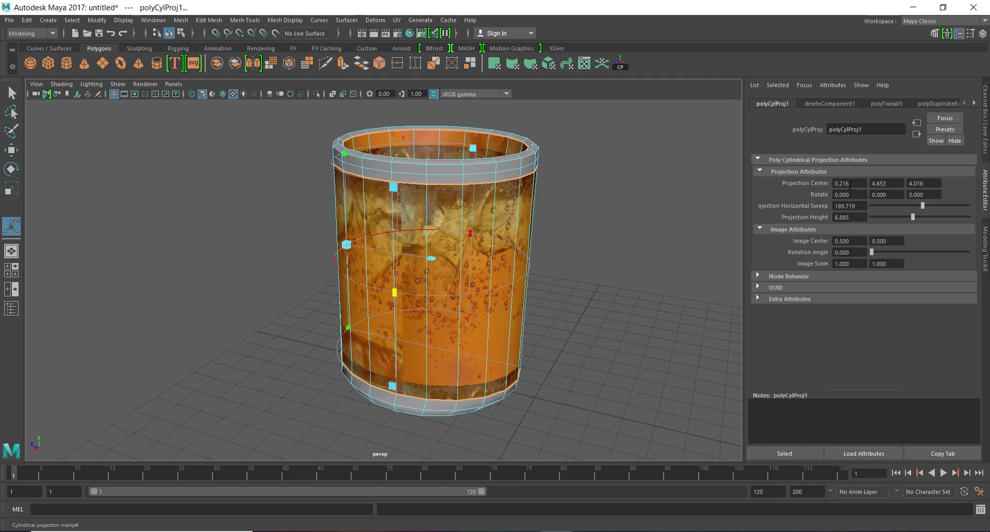
left_click_drag(850, 185, 976, 192, "ctrl")
left_click_drag(882, 187, 960, 183, "ctrl")
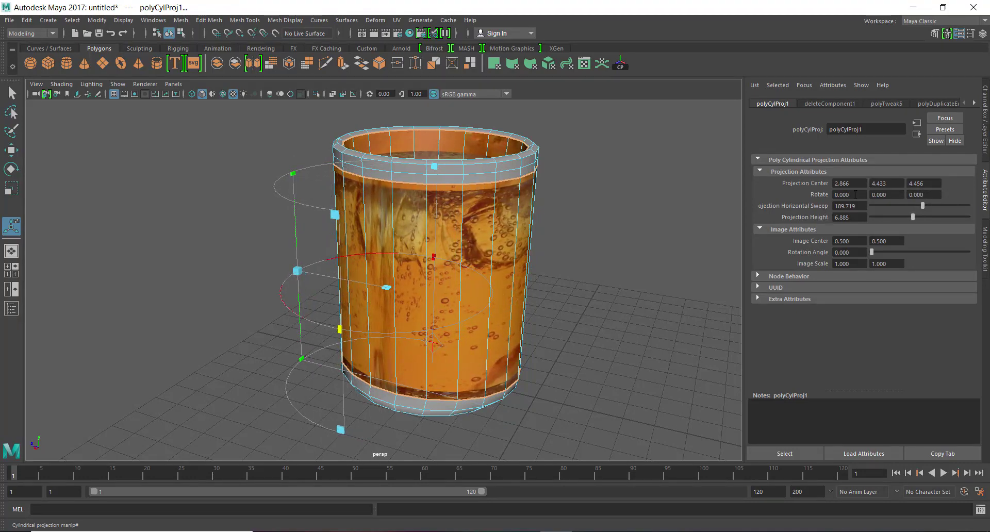
Try X rotation values of 190, 180 and 260 degrees for the cylindrical projection
left_click_drag(863, 194, 867, 197, "ctrl")
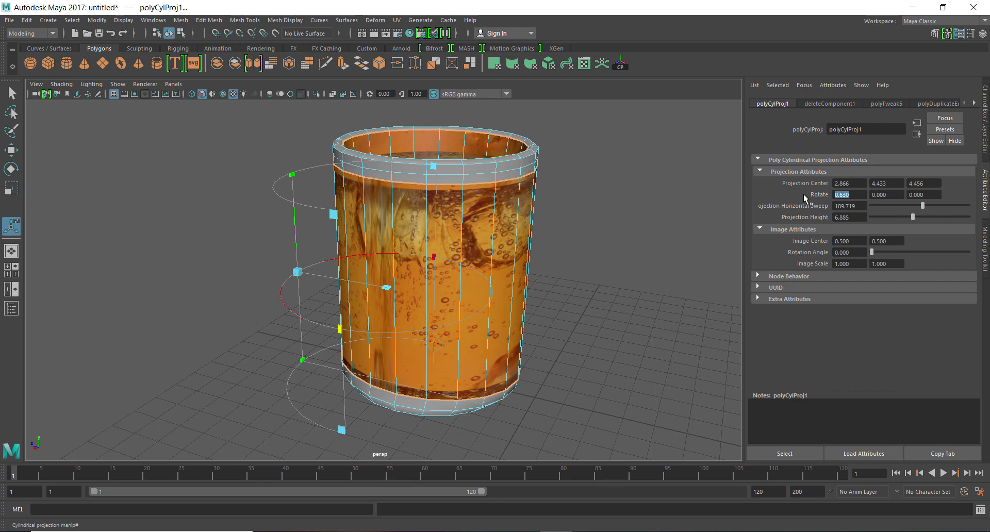
type("190")
key("Return")
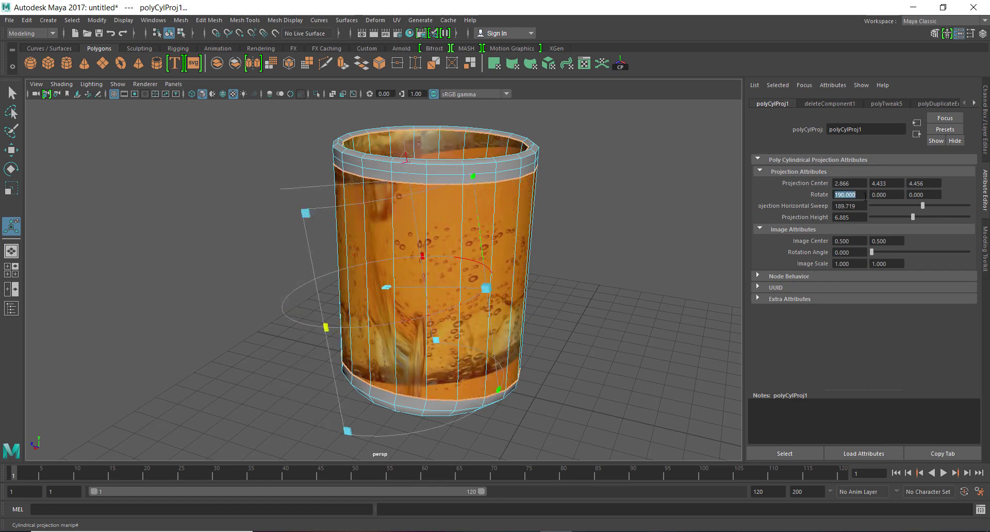
type("180")
key("Return")
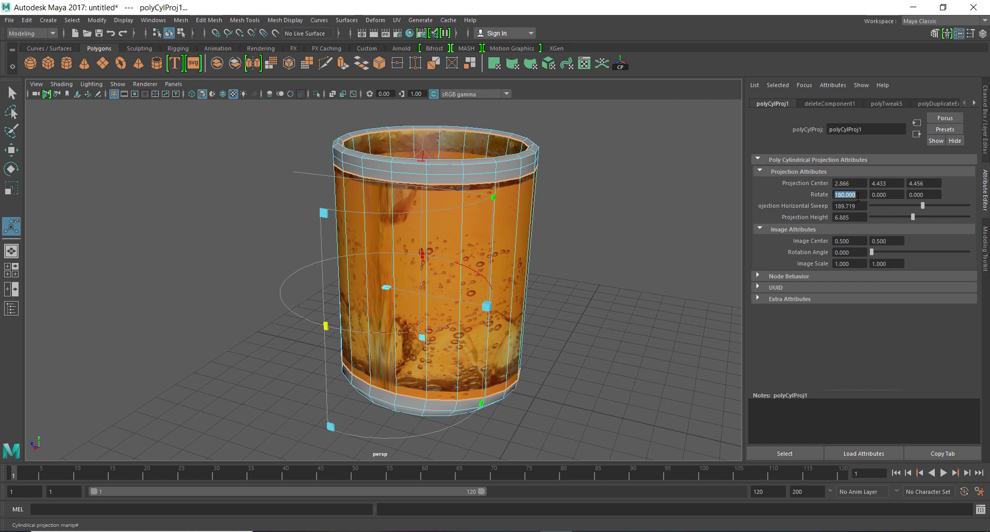
type("260")
key("Return")
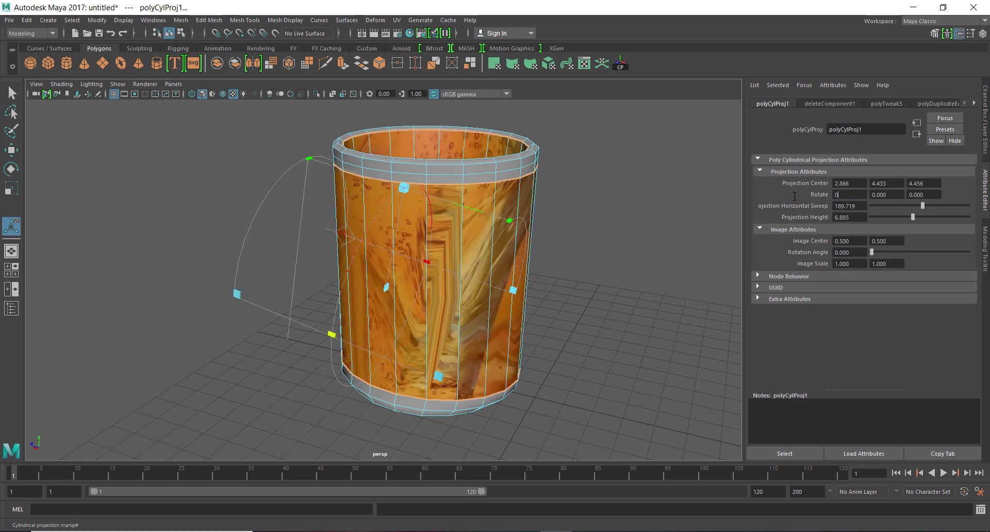
Reset the cylindrical projection's X rotation to 0 and, after trying 80 and 160 degrees, set its Y rotation to 260 degrees
key("Return")
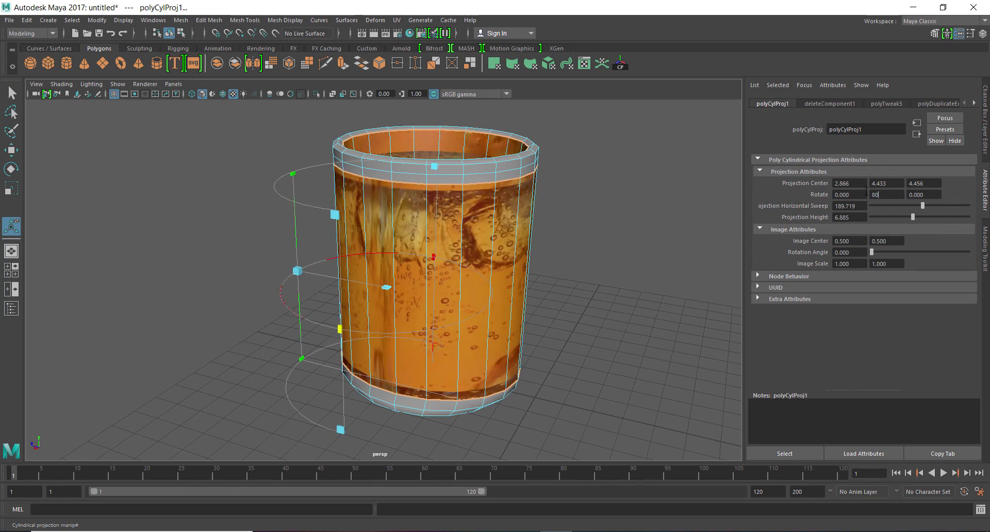
left_click(866, 191)
type("80")
key("Return")
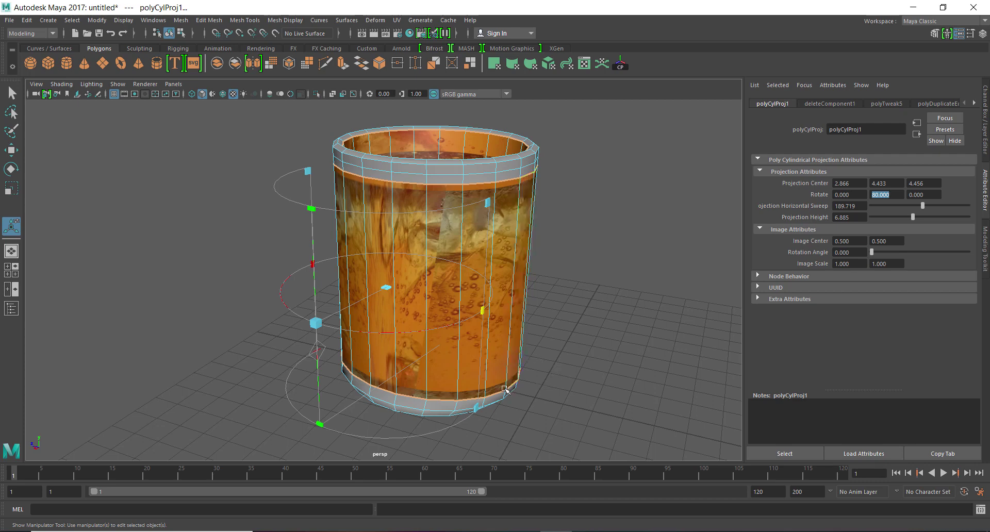
left_click_drag(539, 324, 350, 375, "alt")
left_click_drag(899, 195, 826, 194)
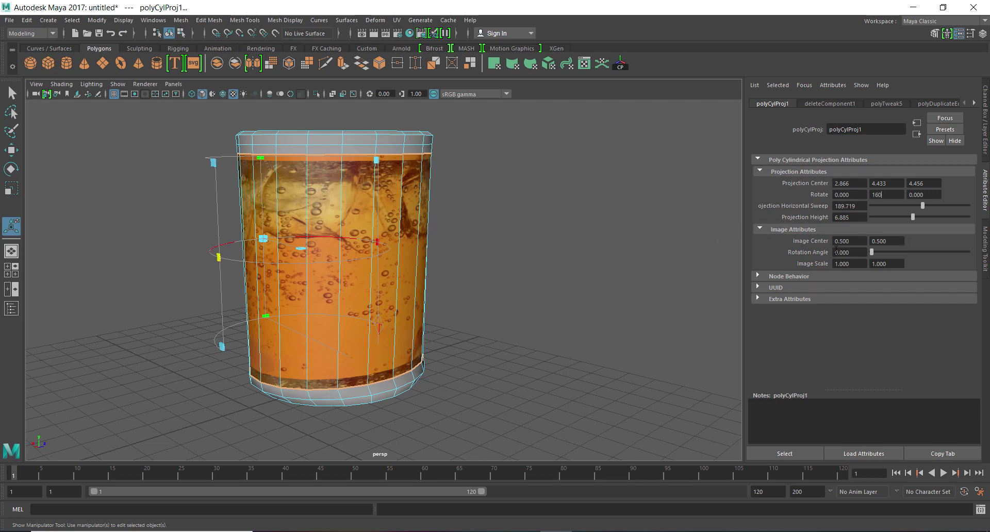
key("Return")
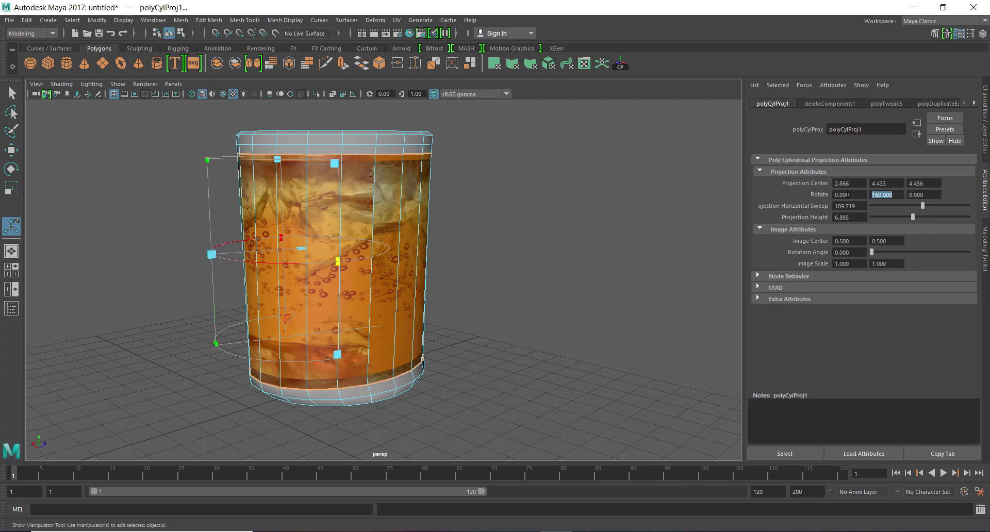
type("260")
key("Return")
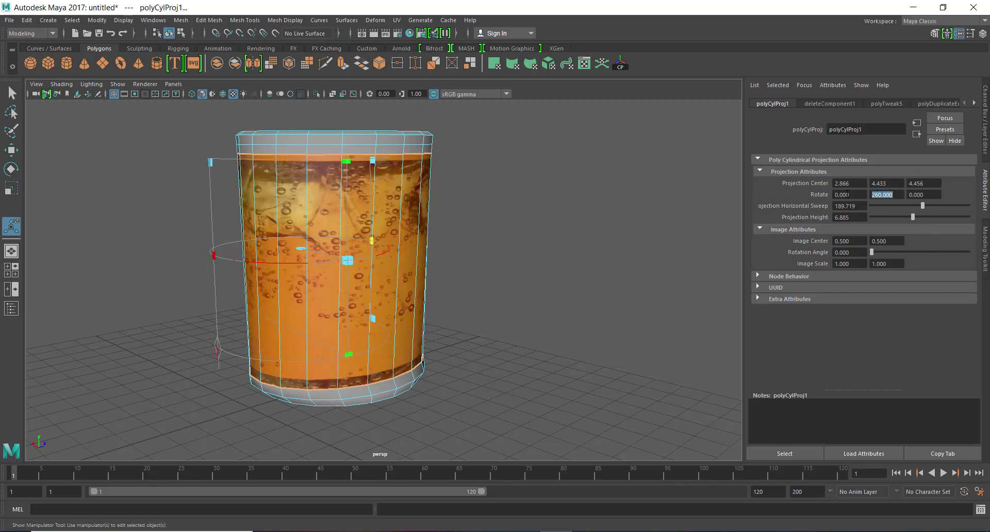
Stretch the cylindrical projection's height to 7.530 and check the texture fit around the cup wall
right_click_drag(356, 421, 180, 399, "alt")
left_click_drag(180, 400, 329, 396, "alt")
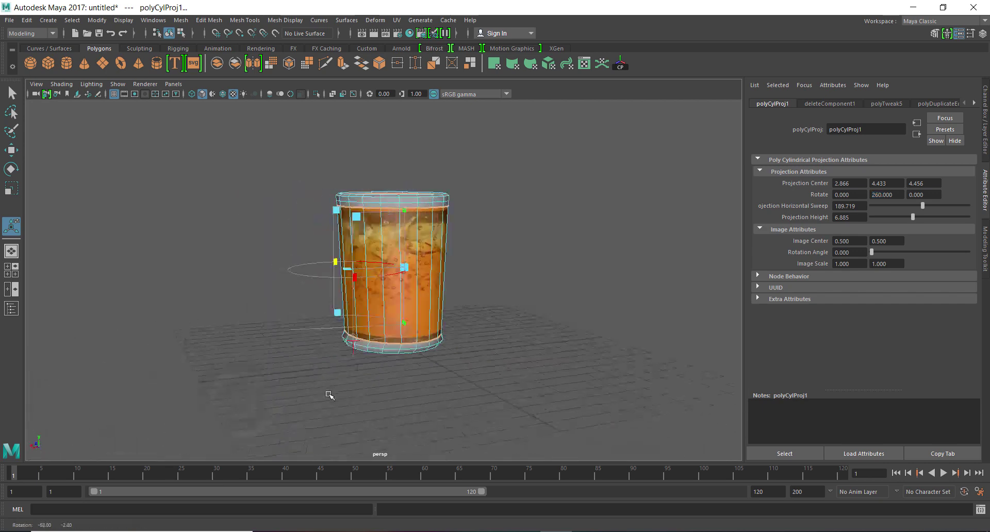
right_click_drag(328, 395, 479, 435, "alt")
left_click_drag(479, 435, 439, 467, "alt")
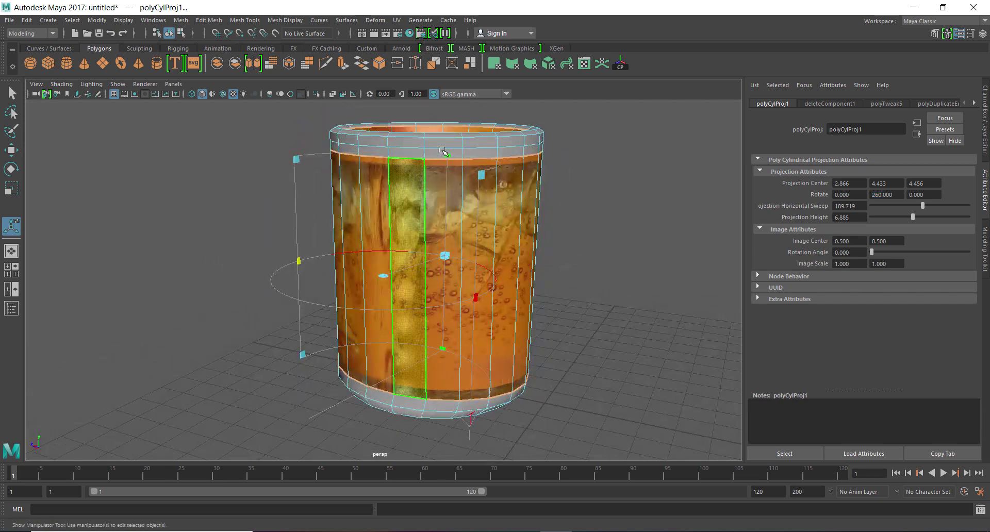
left_click_drag(447, 154, 450, 144)
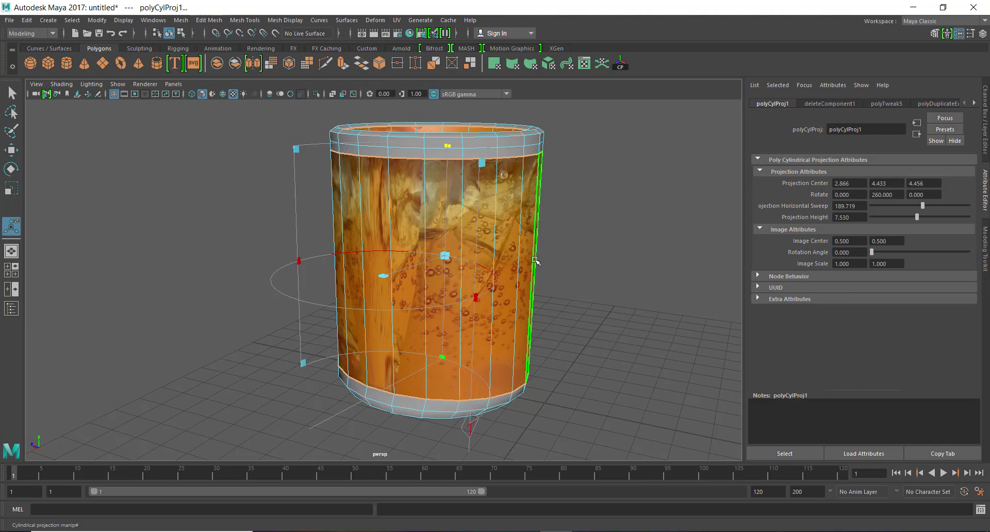
left_click_drag(556, 293, 364, 285, "alt")
right_click_drag(365, 285, 402, 342, "alt")
left_click_drag(402, 342, 450, 356, "alt")
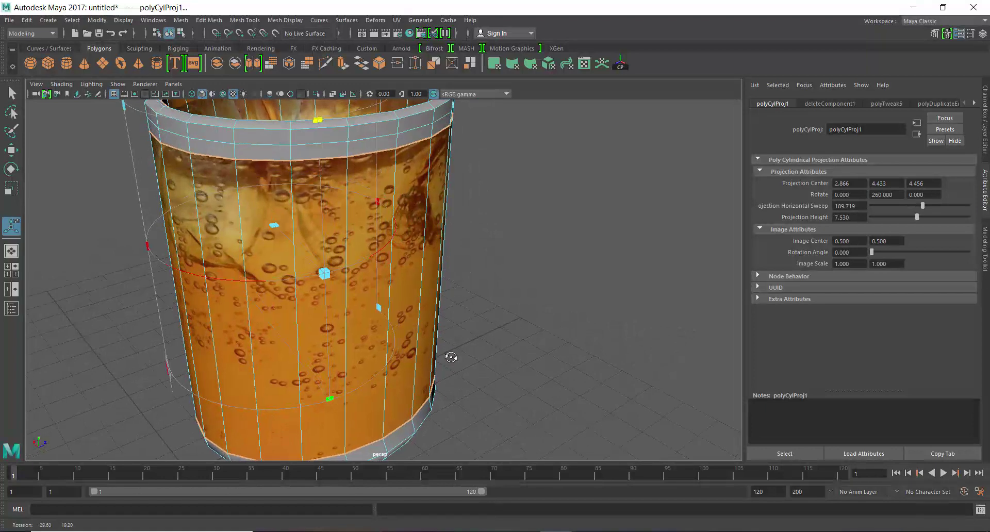
left_click(985, 179)
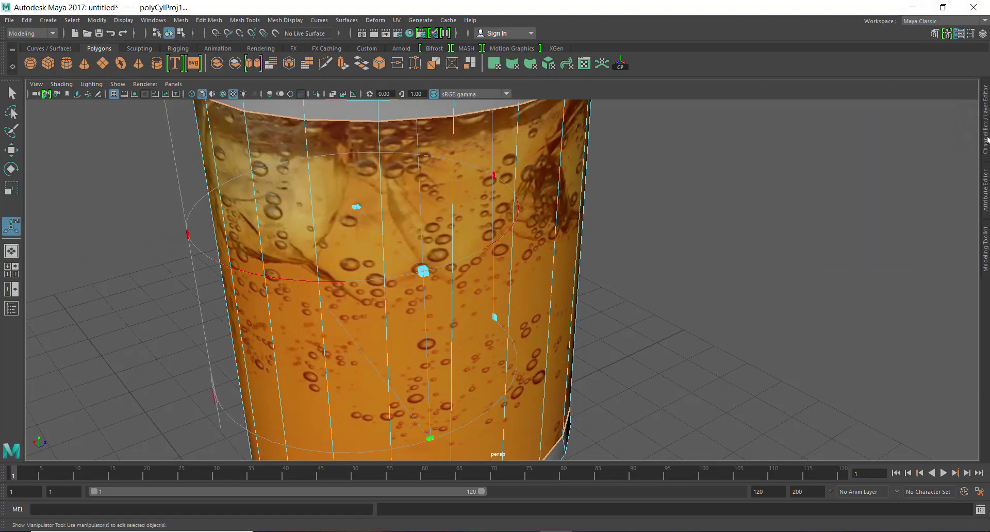
left_click(985, 144)
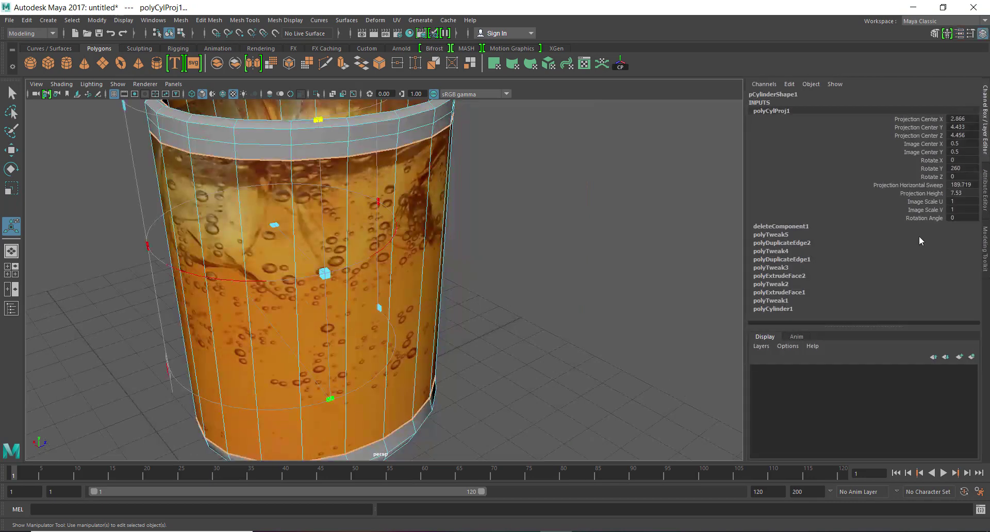
scroll(507, 354, "down", 5)
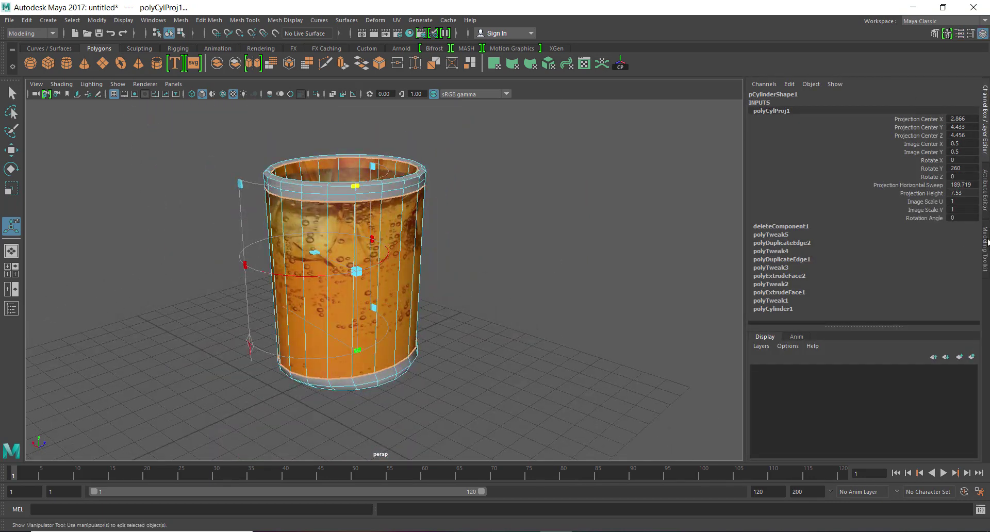
left_click(986, 191)
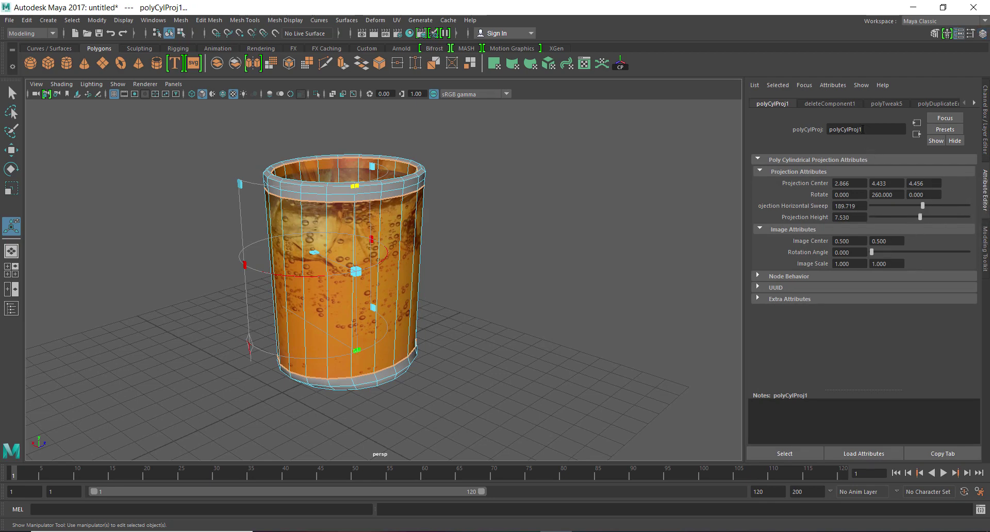
left_click(975, 104)
left_click(974, 103)
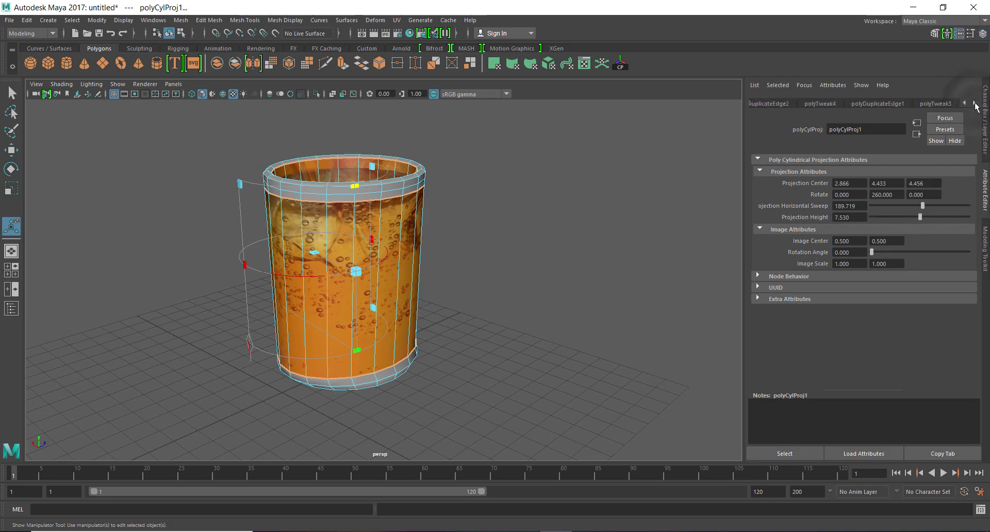
left_click(975, 103)
left_click(974, 104)
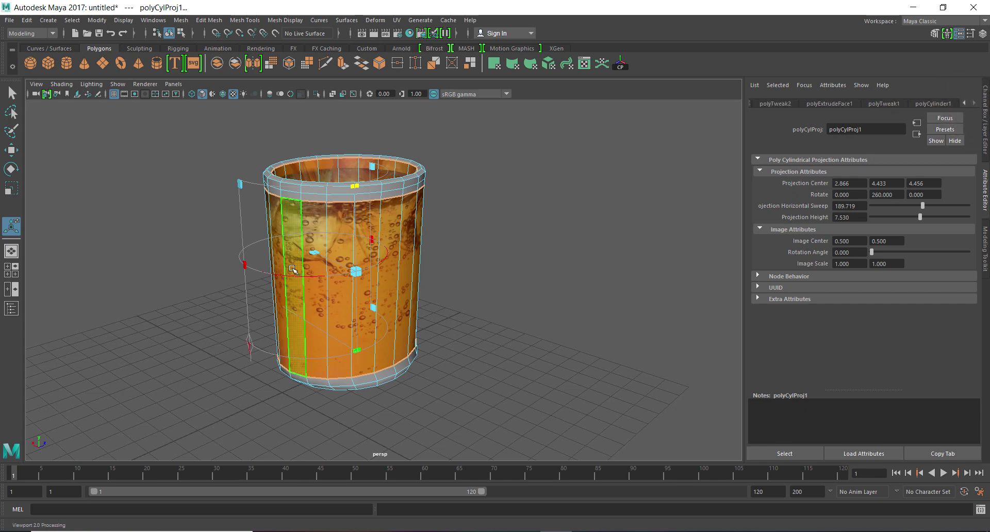
left_click_drag(435, 287, 414, 277, "alt")
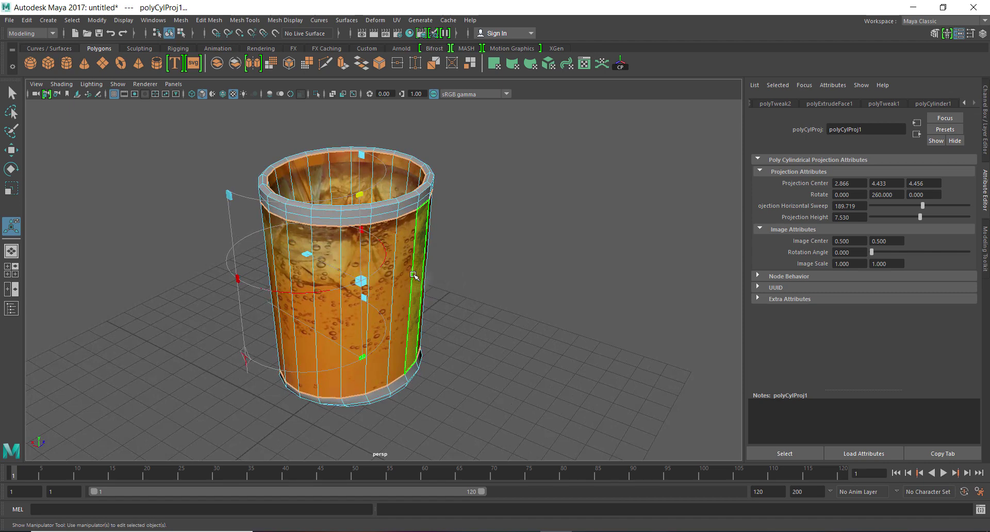
Select the textured wall faces, raise the blinn1 material's transparency to about a third, and return to object mode
right_click_drag(412, 251, 411, 281)
key("q")
left_click_drag(458, 351, 459, 310, "alt")
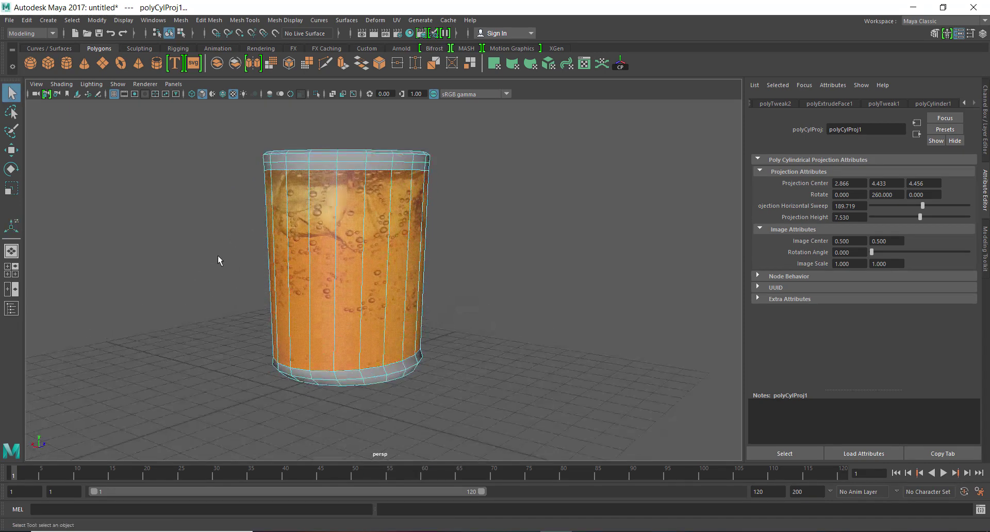
left_click_drag(218, 260, 567, 311)
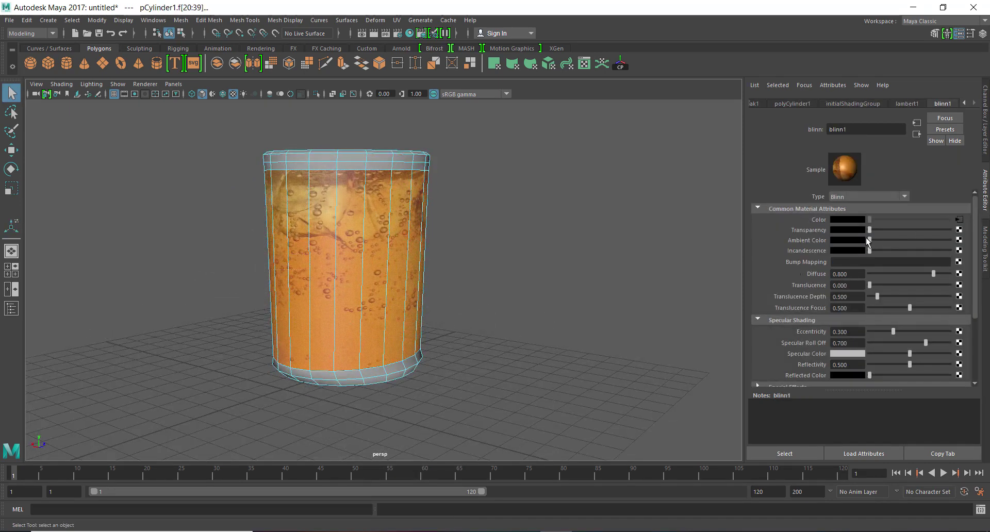
left_click_drag(870, 230, 899, 230)
left_click(597, 314)
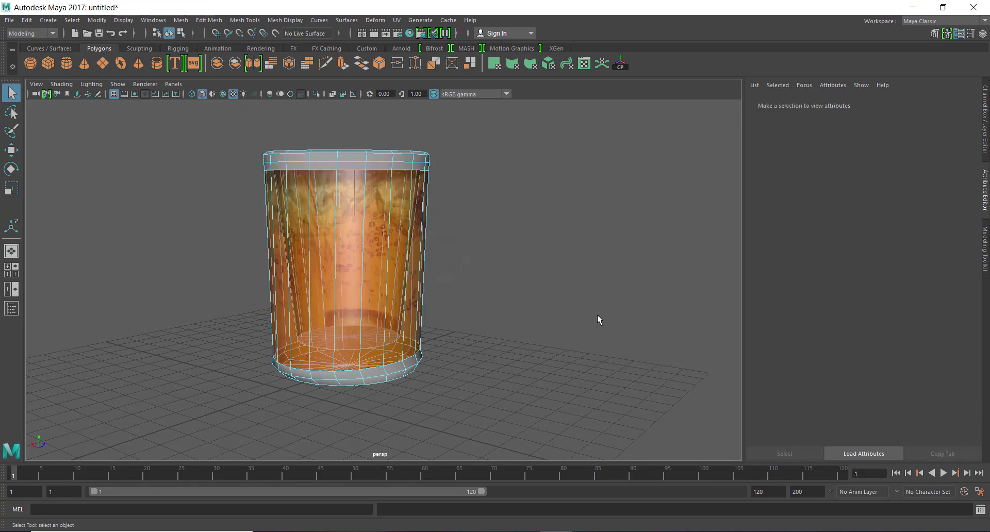
left_click_drag(597, 315, 413, 310, "alt")
right_click_drag(353, 280, 398, 232)
left_click(535, 252)
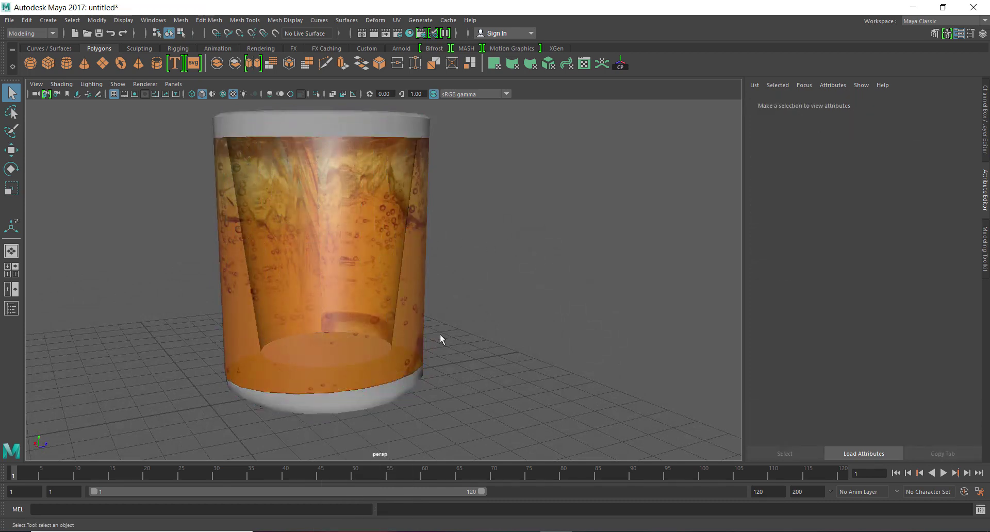
left_click_drag(440, 334, 373, 378, "alt")
Select all the tea-textured faces around the cup's inner wall and delete them, keeping the inner bottom disc
right_click_drag(347, 221, 343, 256)
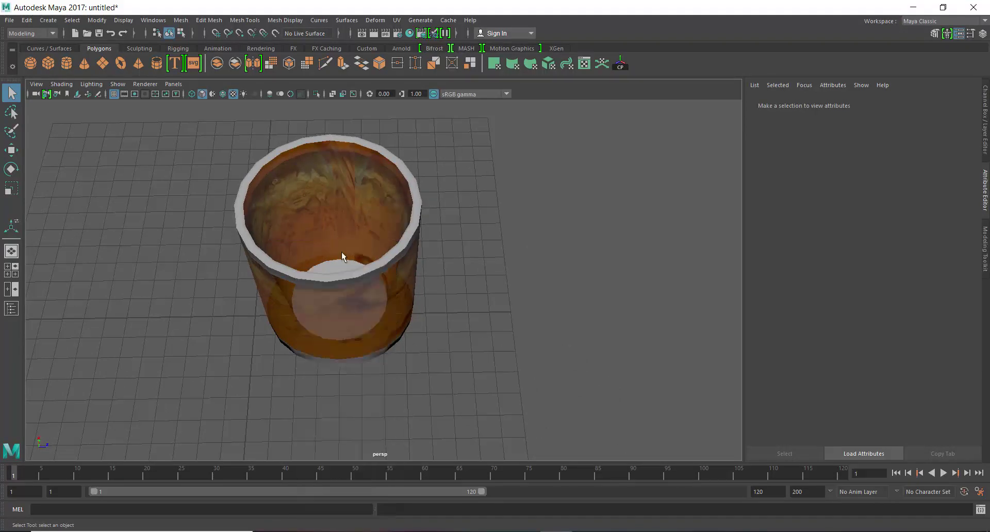
left_click_drag(437, 303, 449, 330, "alt")
right_click_drag(346, 201, 345, 197)
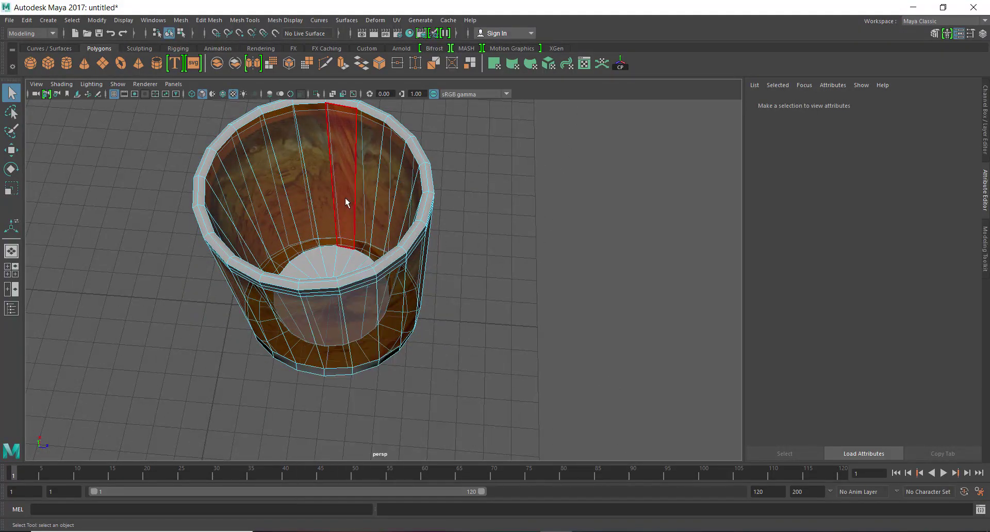
left_click(313, 203)
left_click(293, 205, "shift")
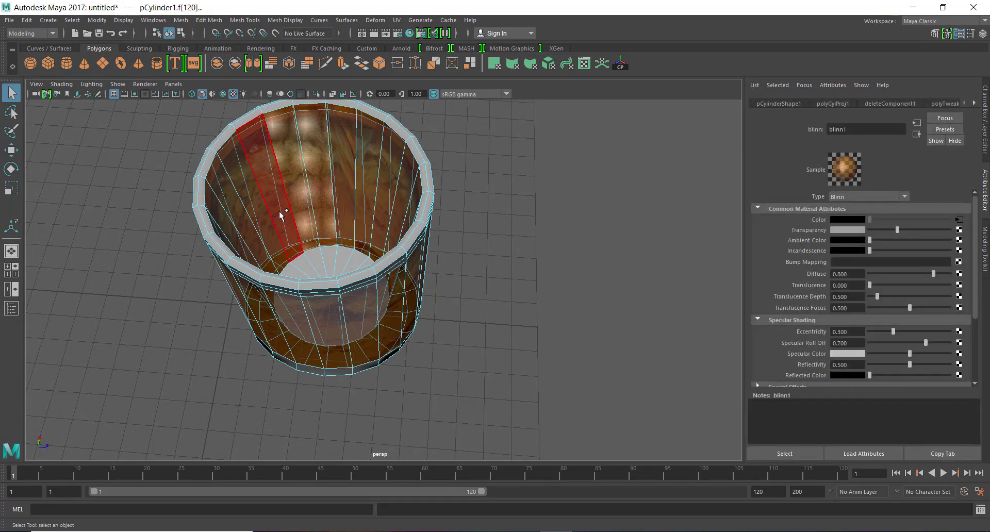
left_click(279, 211, "shift")
left_click_drag(428, 285, 346, 247, "alt")
left_click(318, 168, "shift")
left_click(305, 180, "shift")
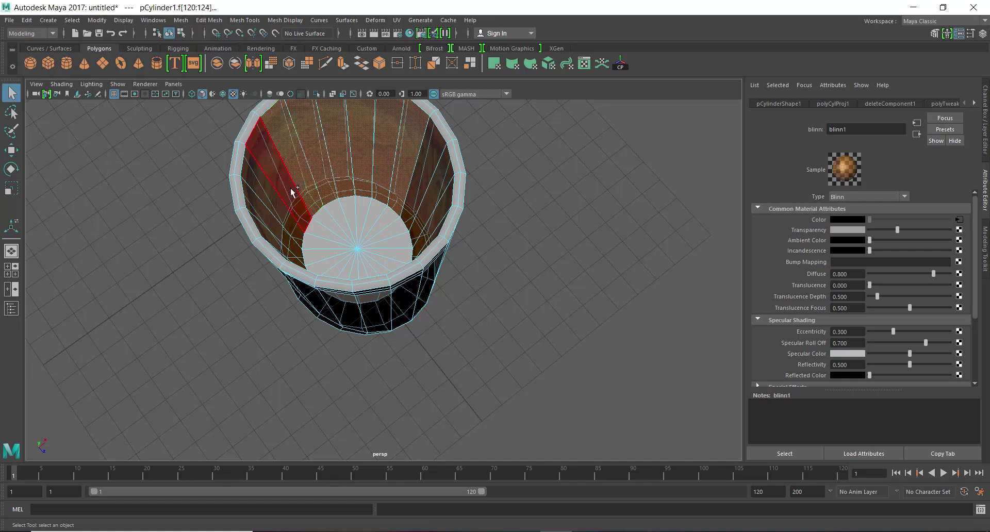
left_click(291, 191, "shift")
left_click_drag(400, 279, 352, 269, "alt")
right_click_drag(352, 270, 407, 288, "alt")
middle_click_drag(407, 289, 407, 350, "alt")
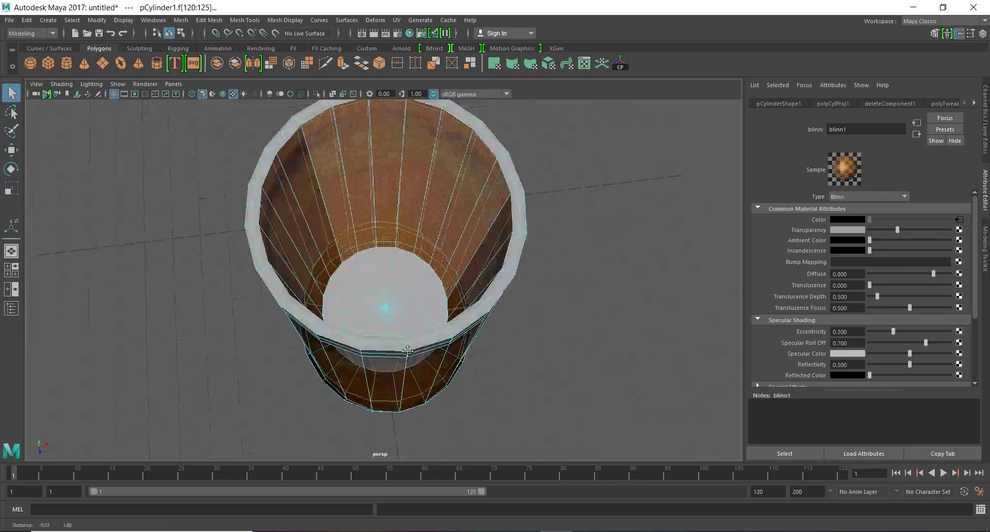
left_click_drag(407, 350, 384, 349, "alt")
left_click(329, 216, "shift")
left_click(311, 220, "shift")
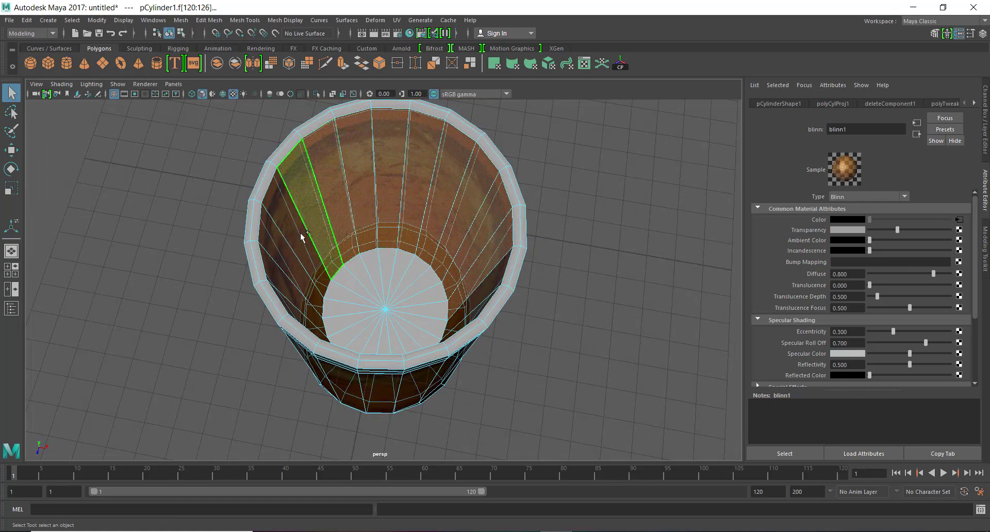
left_click(300, 235, "shift")
left_click_drag(421, 284, 362, 276, "alt")
left_click(344, 212, "shift")
left_click(311, 215, "shift")
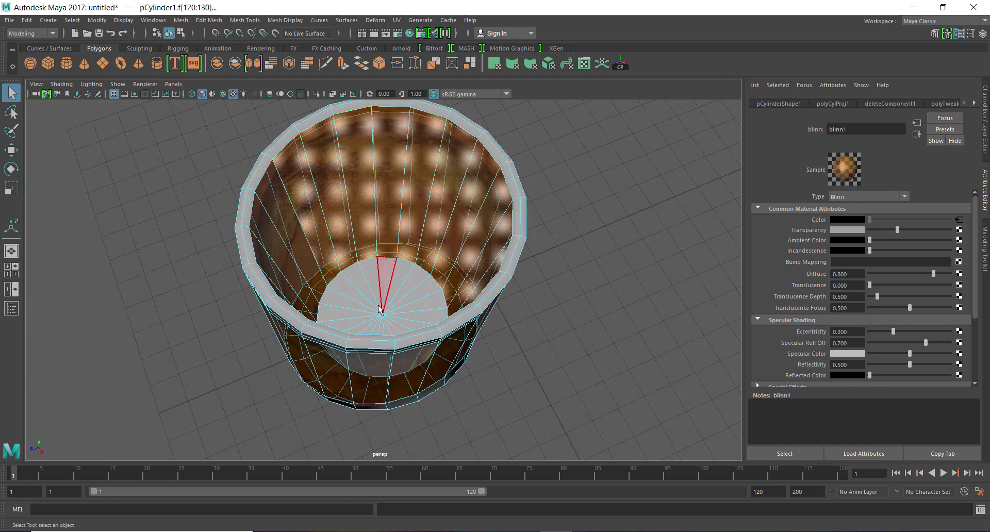
left_click_drag(380, 309, 348, 301, "alt")
left_click(303, 211, "shift")
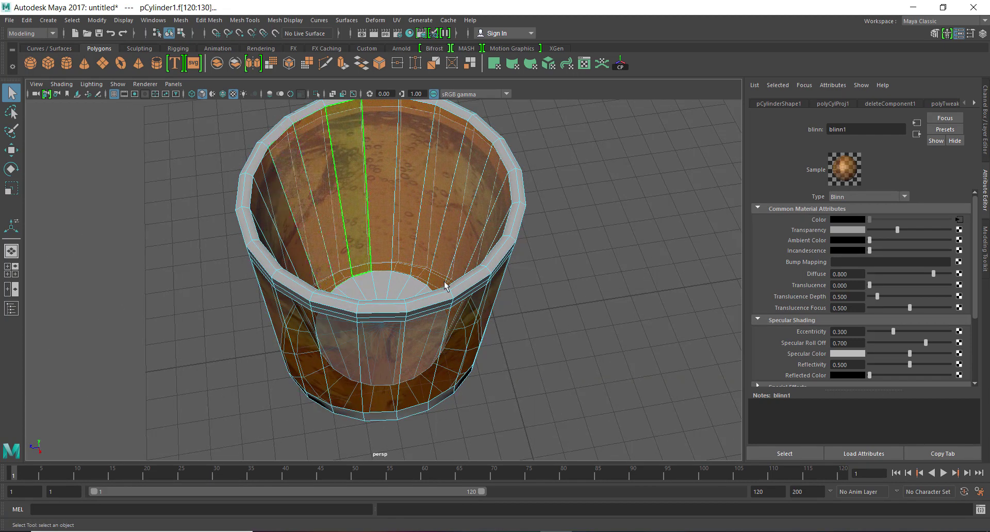
left_click_drag(423, 330, 354, 332, "alt")
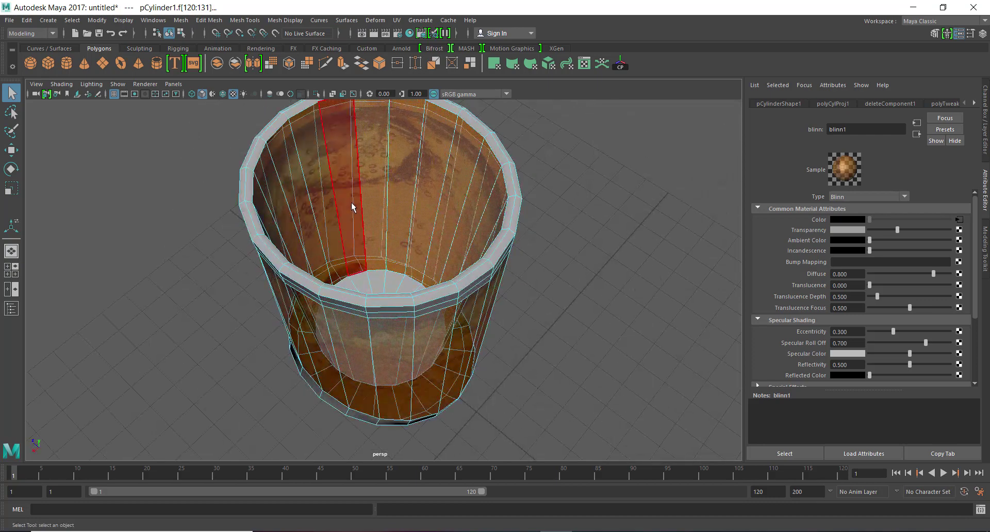
left_click(342, 249, "shift")
left_click_drag(418, 331, 356, 330, "alt")
left_click(355, 209, "shift")
left_click(329, 210, "shift")
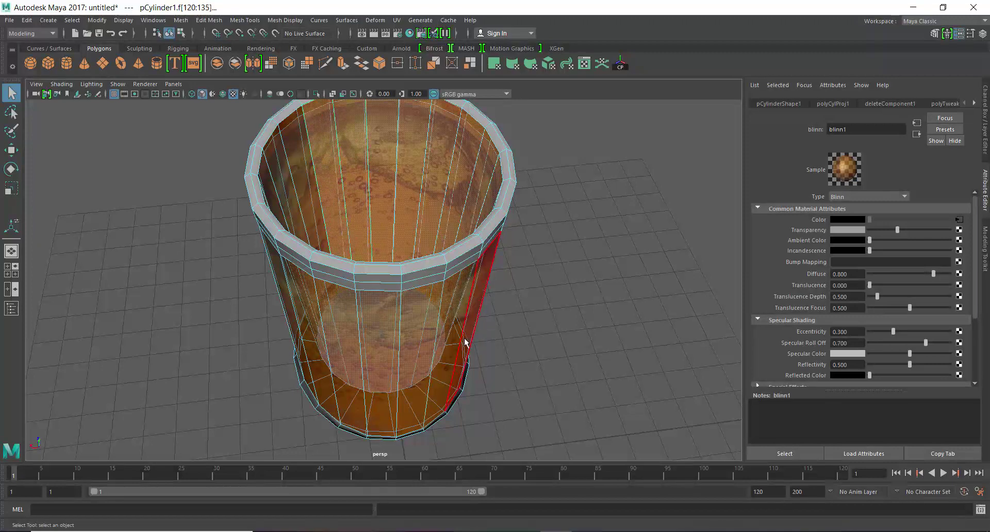
left_click_drag(438, 340, 381, 334, "alt")
left_click(373, 194, "shift")
left_click(356, 197, "shift")
left_click(339, 195, "shift")
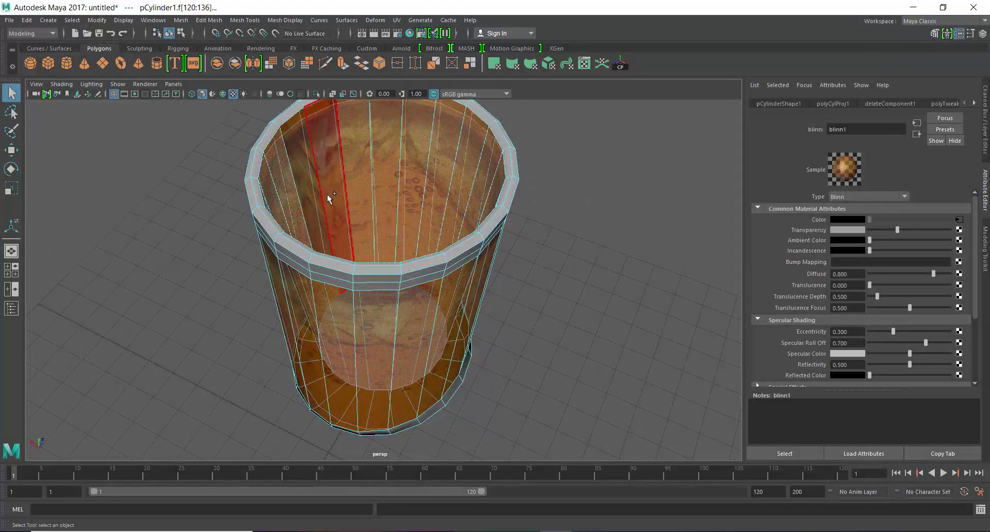
left_click(326, 194, "shift")
left_click(311, 201, "shift")
key("Delete")
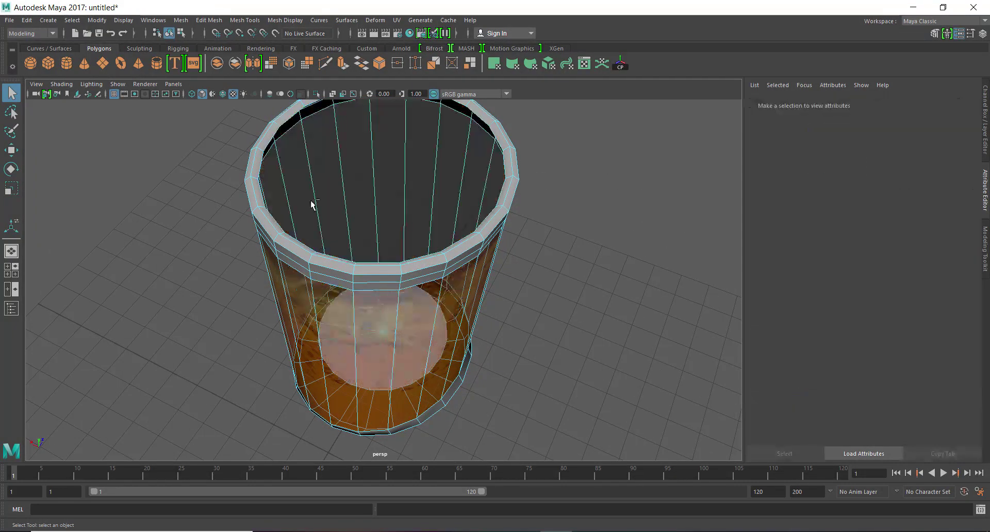
Return to object mode and examine the semi-transparent outer wall and its texture from around the cup
right_click_drag(569, 363, 318, 345, "alt")
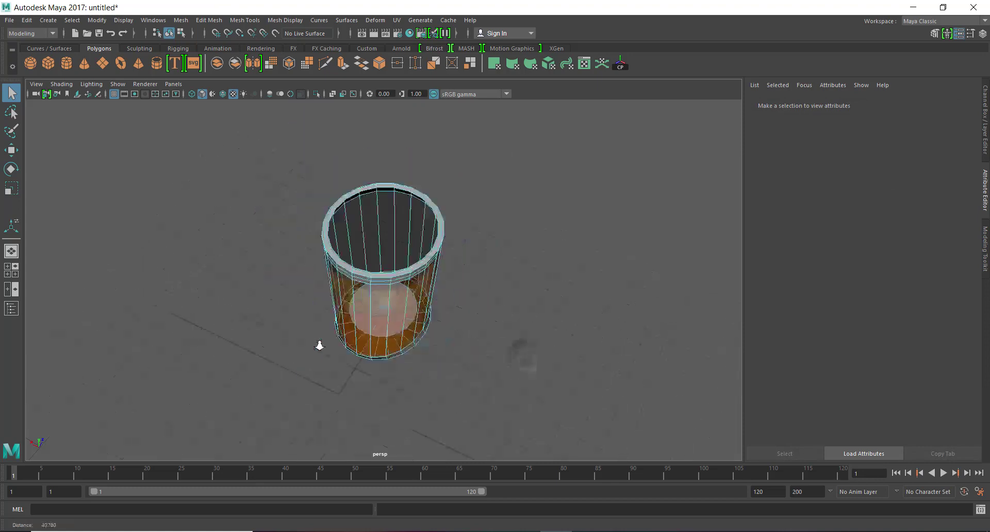
left_click_drag(318, 344, 439, 283, "alt")
right_click_drag(440, 283, 545, 362, "alt")
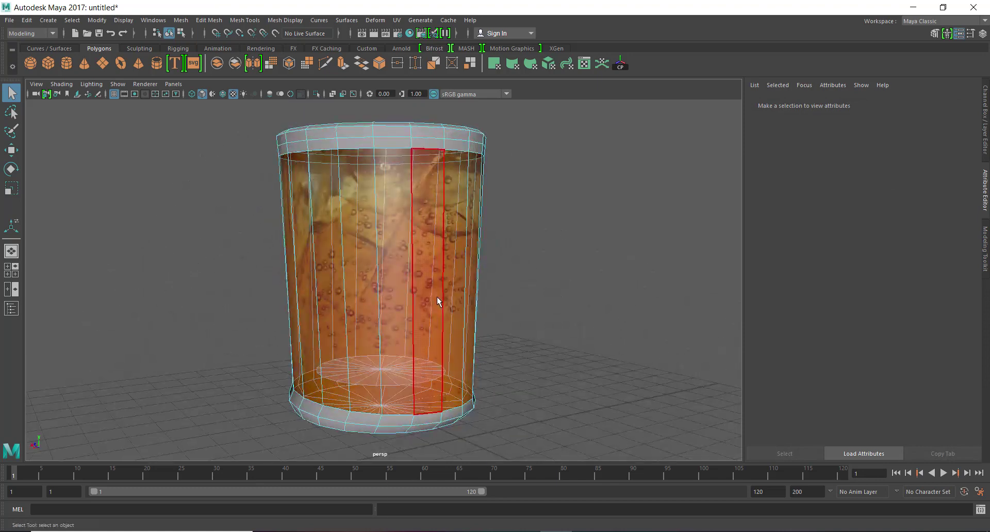
right_click_drag(438, 250, 545, 237)
left_click_drag(634, 338, 252, 337, "alt")
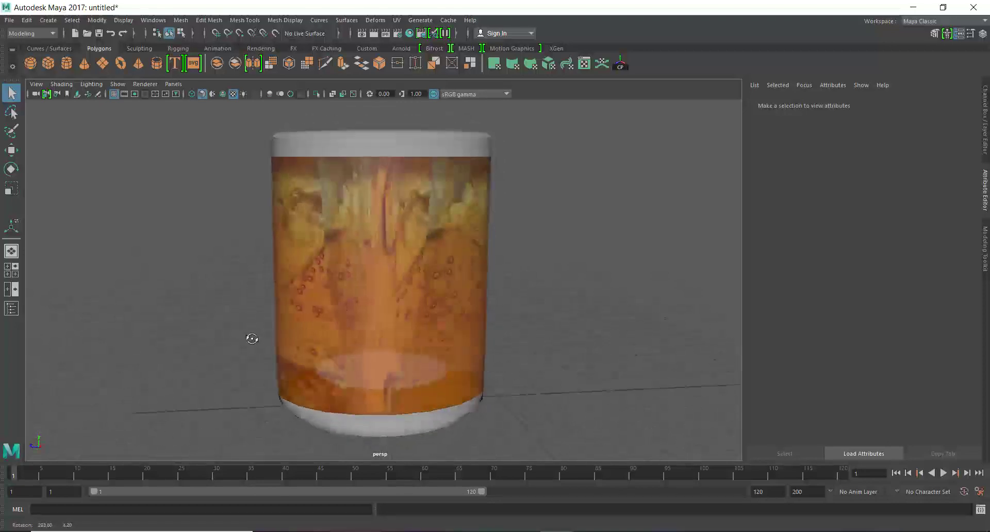
Select the cup, switch it to face selection, and show it in the front view
left_click_drag(440, 289, 395, 285, "alt")
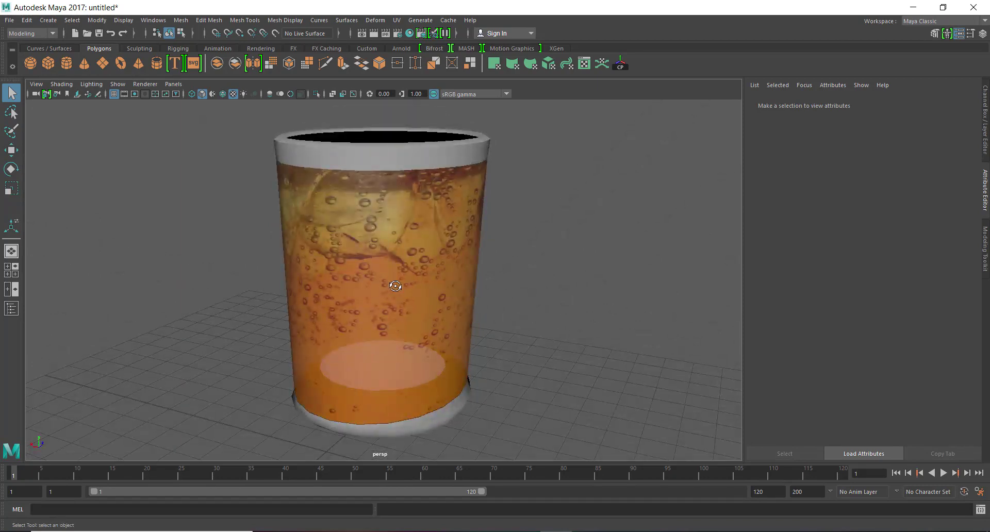
right_click_drag(395, 286, 579, 457, "alt")
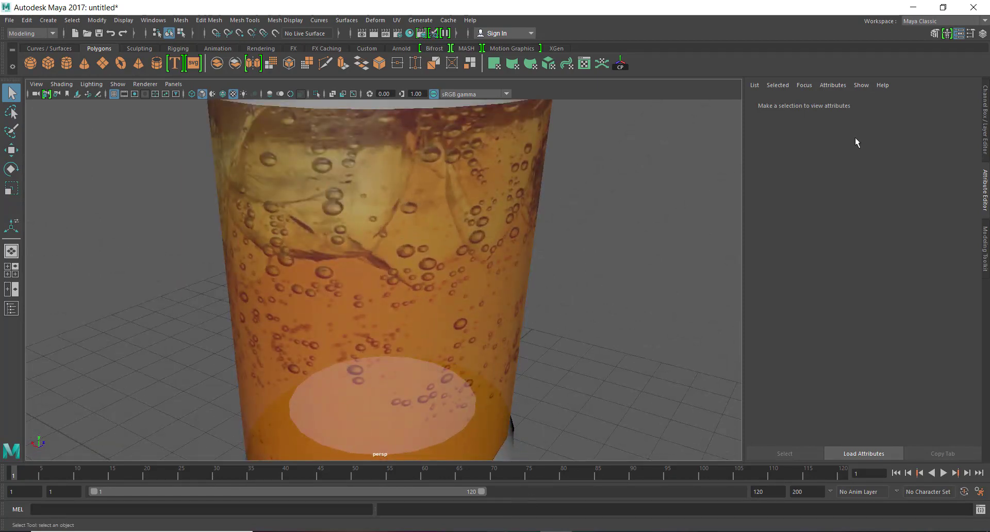
left_click_drag(422, 297, 416, 221, "alt")
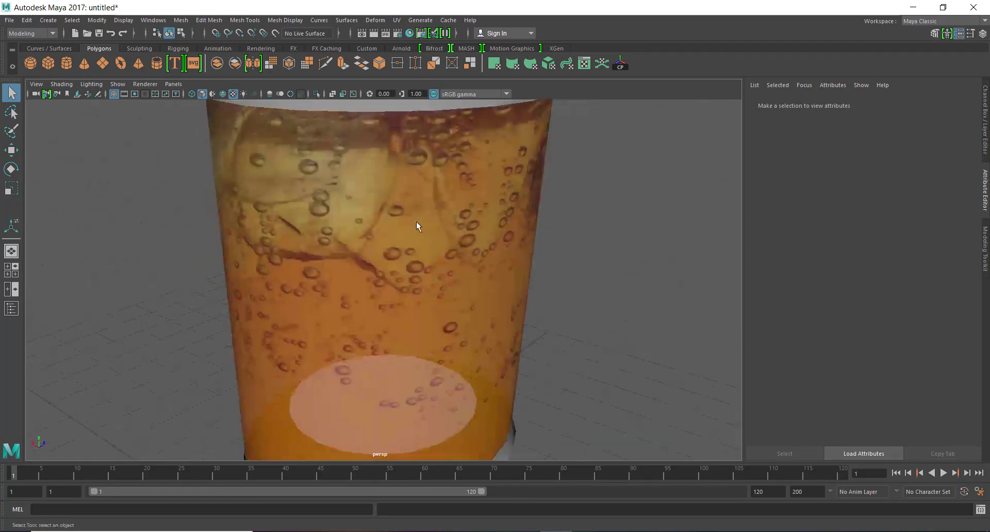
right_click_drag(416, 221, 377, 311, "alt")
left_click_drag(377, 311, 395, 194, "alt")
left_click(396, 193)
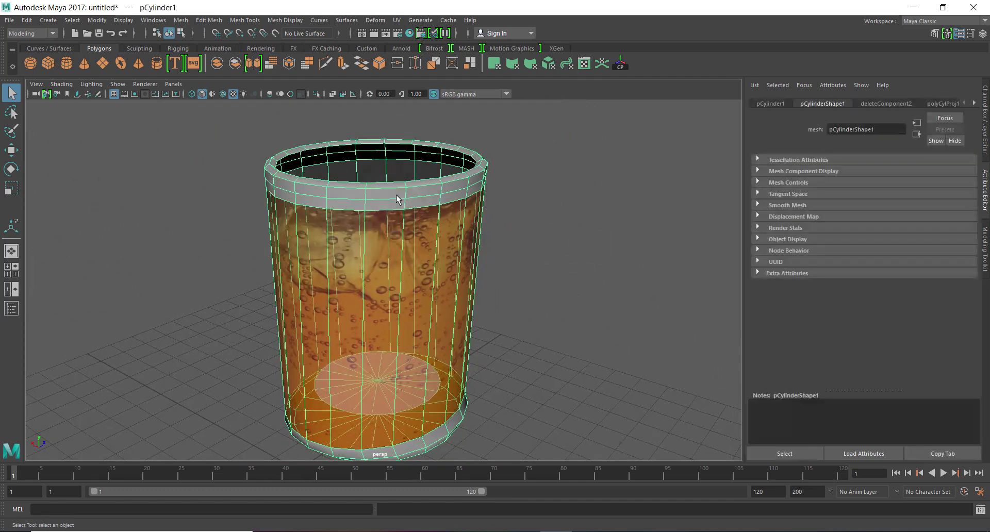
right_click(410, 202)
left_click(410, 229)
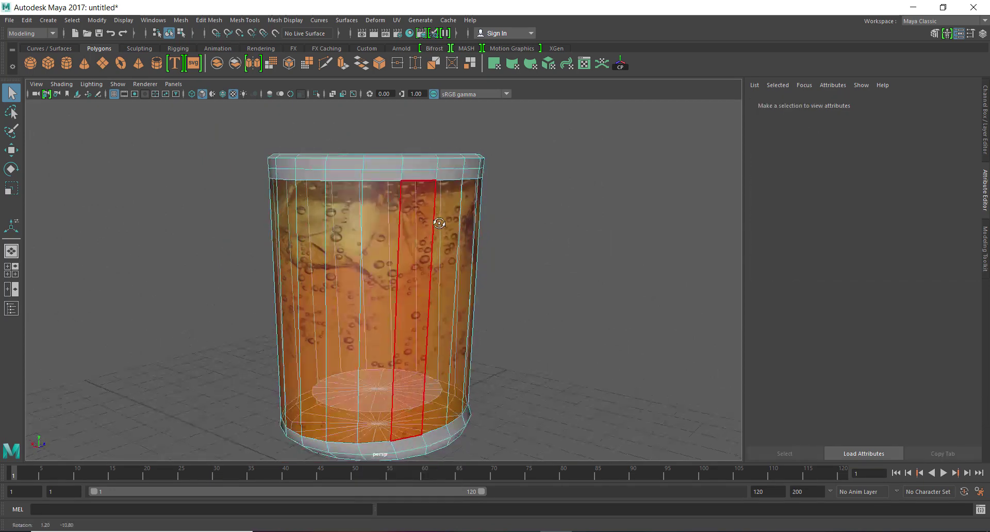
key("space")
left_click_drag(450, 215, 456, 246)
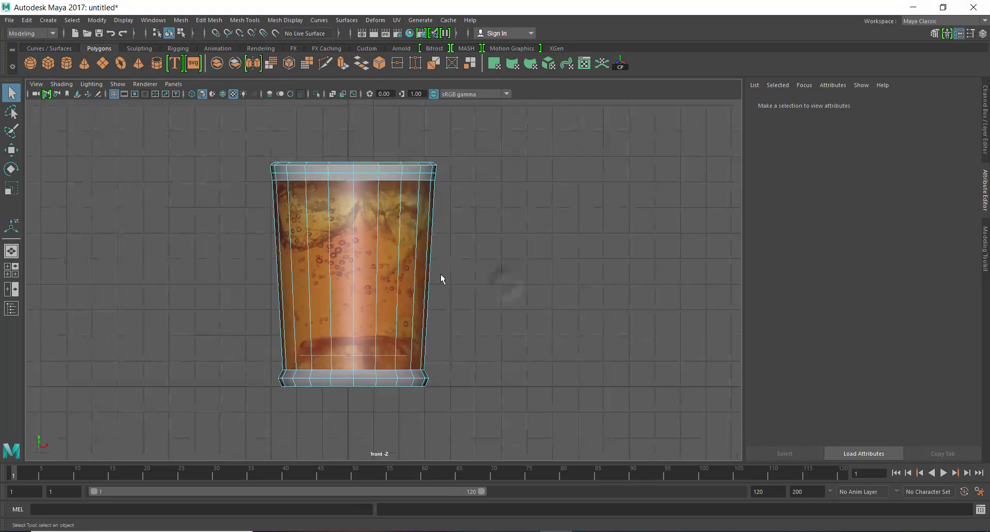
Select the faces around the cup's upper rim and slightly adjust the blinn1 material's transparency
left_click_drag(251, 201, 497, 249)
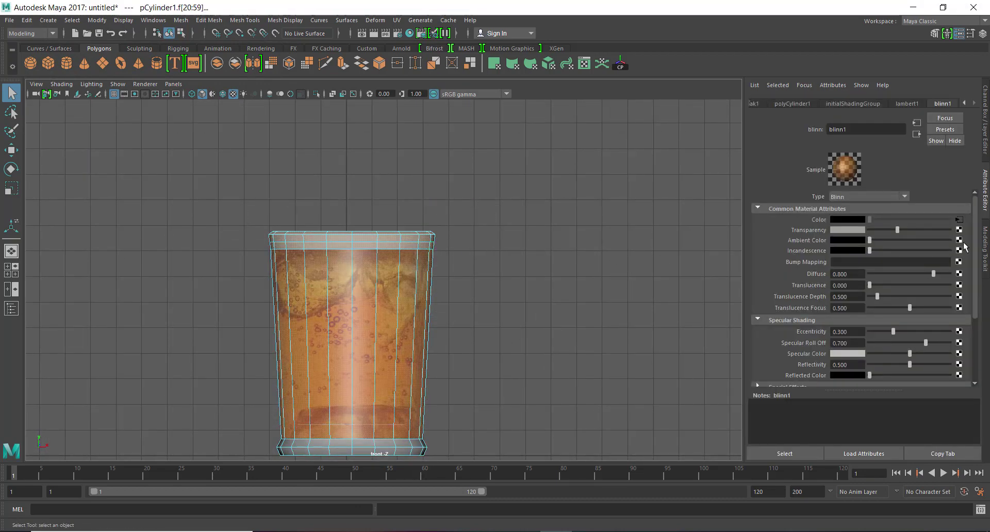
left_click(856, 229)
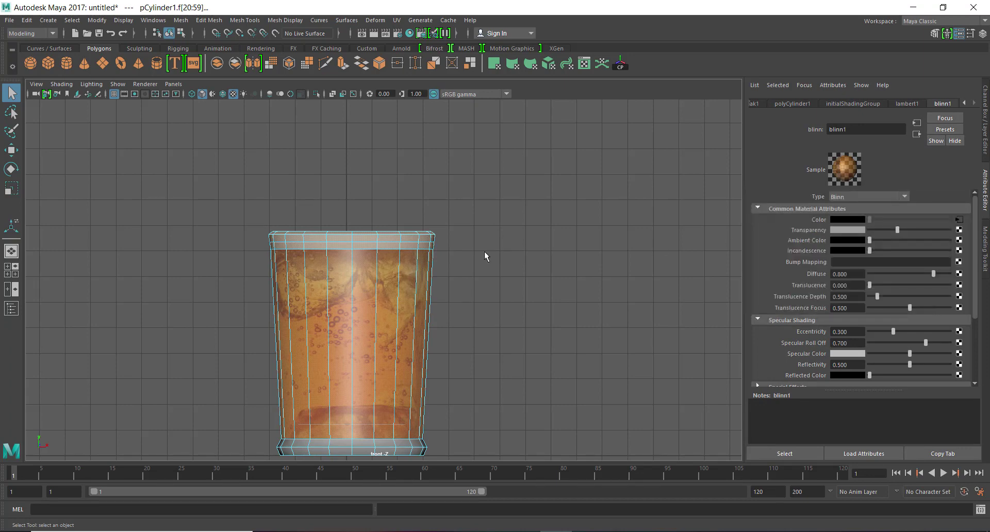
right_click_drag(415, 251, 417, 287)
left_click(451, 255)
left_click_drag(393, 225, 454, 245)
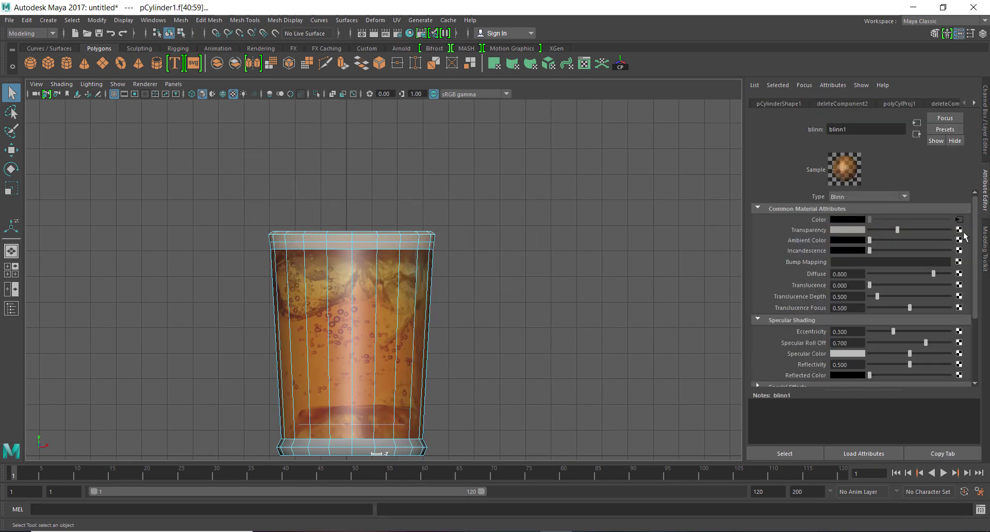
left_click(848, 230)
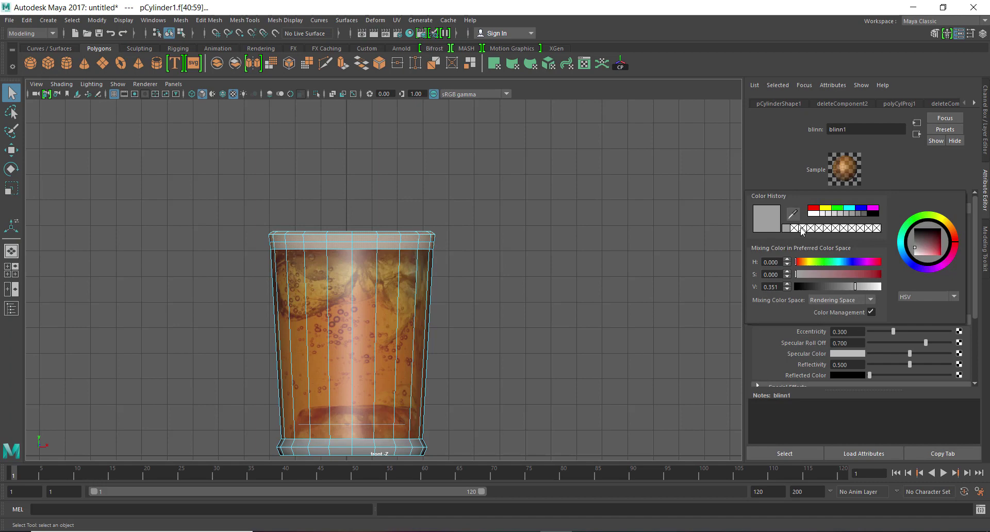
left_click(806, 274)
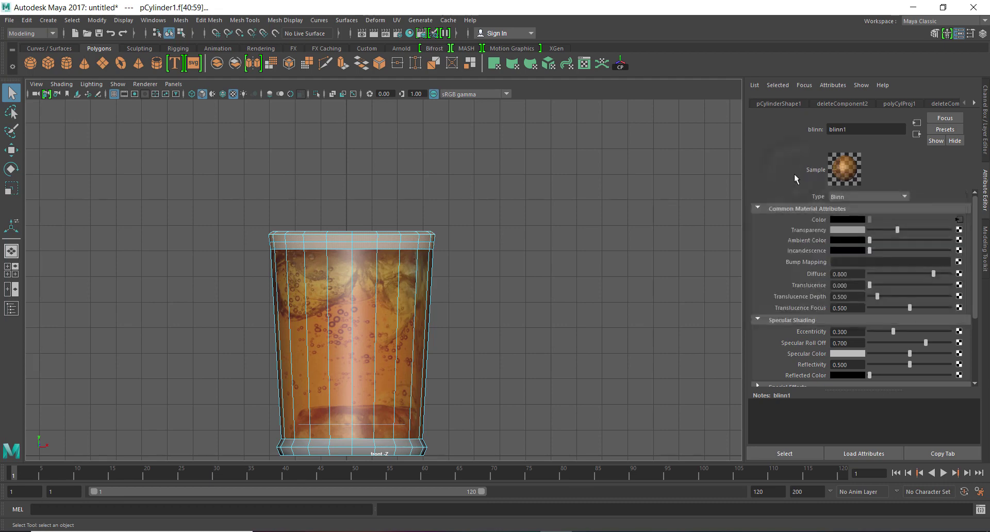
mouse_move(898, 231)
left_mouse_down()
mouse_move(927, 230)
mouse_move(901, 233)
left_mouse_up()
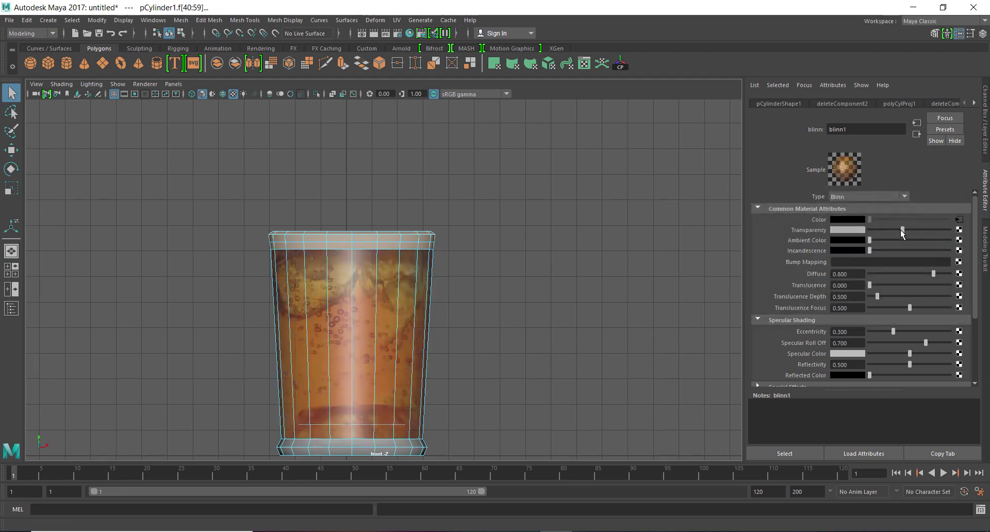
Reselect the faces around the cup's upper rim and assign them a new Blinn material
left_click(528, 183)
left_click_drag(240, 190, 464, 246)
right_click_drag(397, 244, 415, 509)
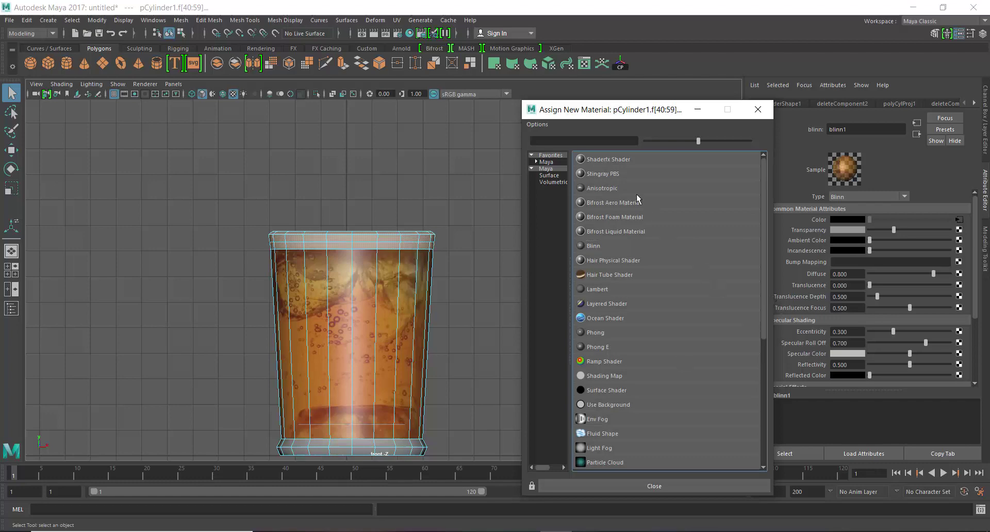
left_click(605, 246)
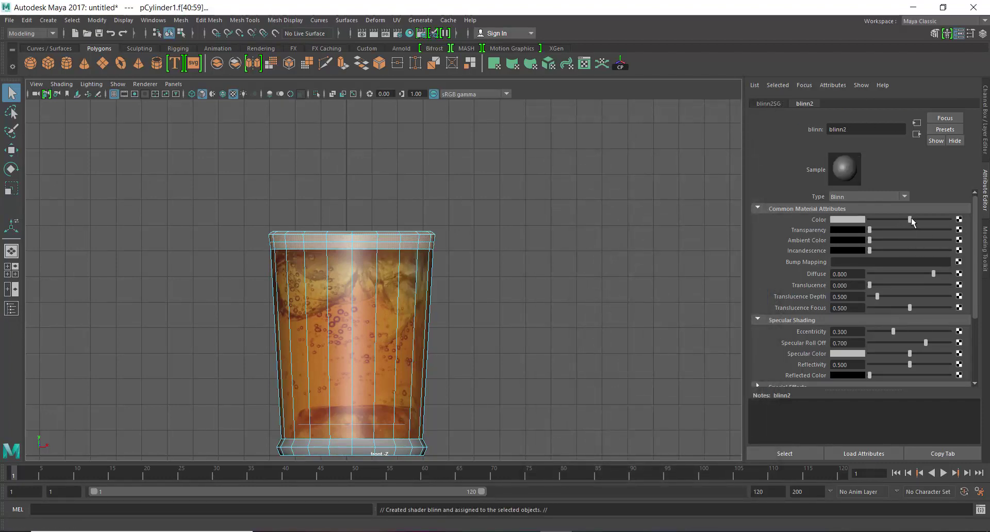
Set the blinn2 material's colour to a light grey with a value of 0.780
left_click(861, 221)
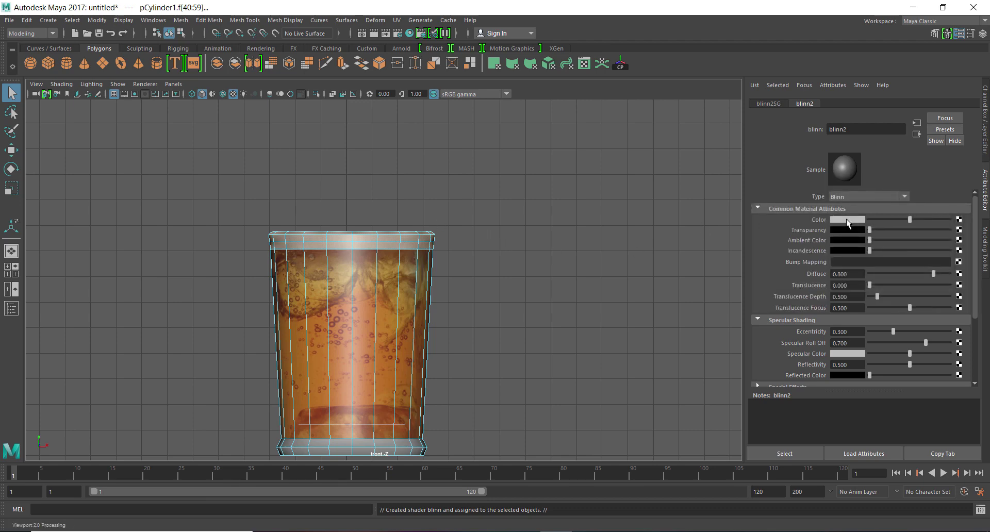
left_click(847, 220)
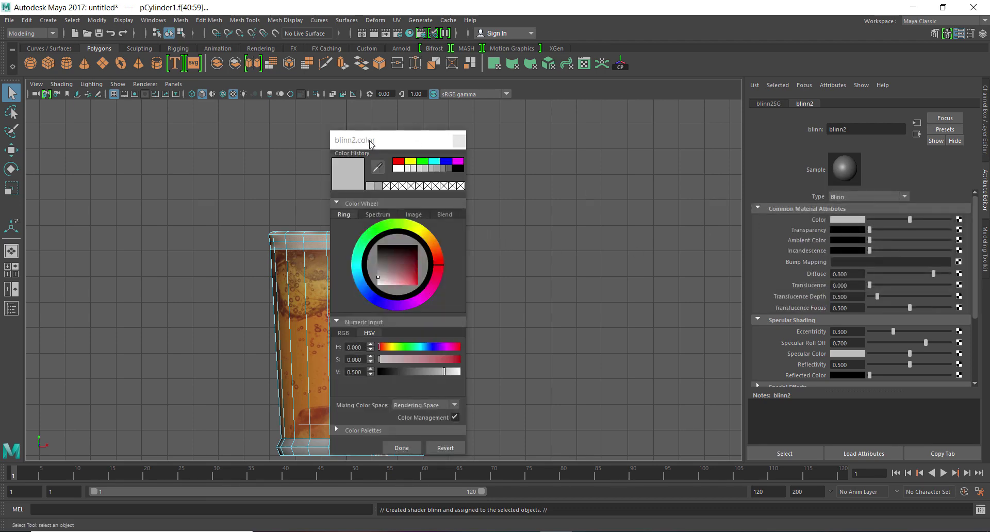
left_click_drag(364, 137, 598, 127)
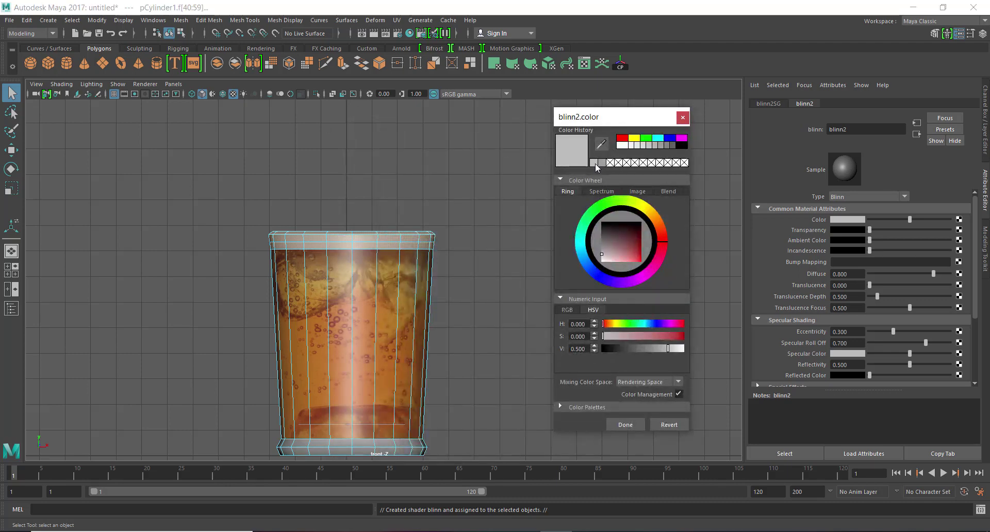
left_click(638, 145)
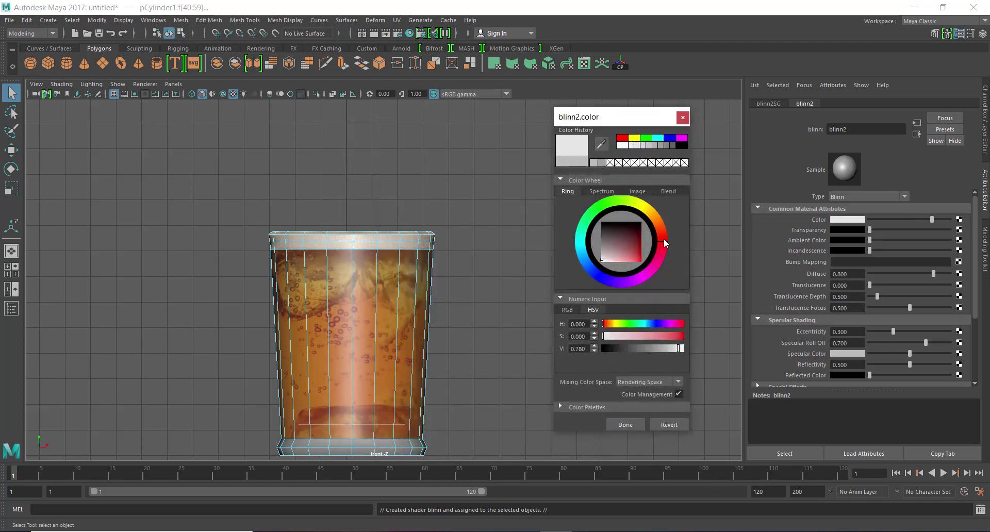
left_click(625, 425)
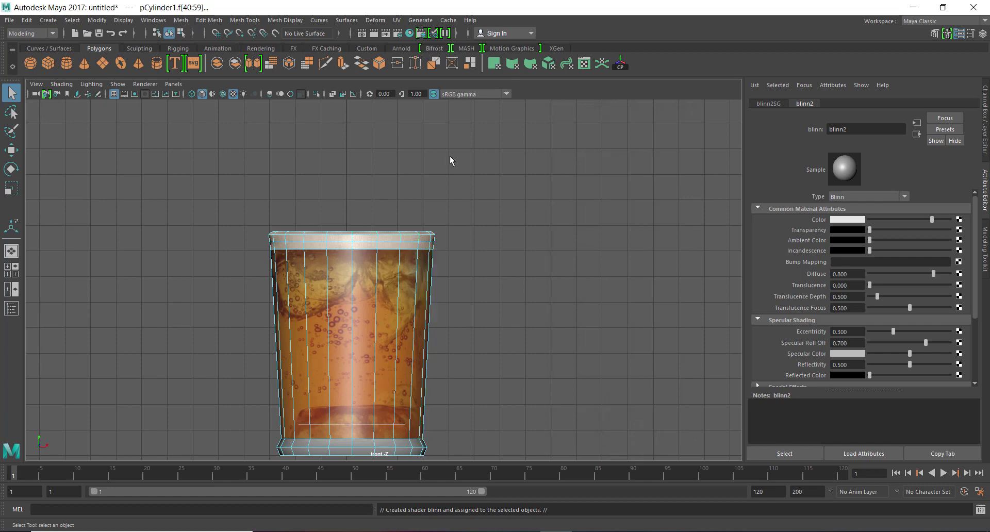
Raise the blinn2 material's transparency almost to the maximum and clear the face selection
scroll(561, 375, "up", 4)
middle_click_drag(562, 342, 551, 258, "alt")
scroll(551, 258, "down", 1)
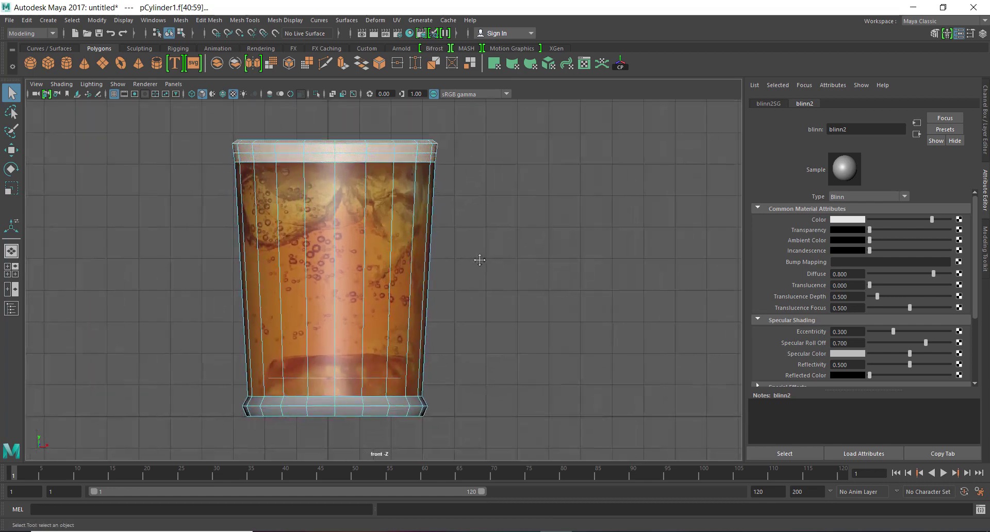
left_click_drag(584, 322, 508, 355, "alt")
left_click_drag(870, 227, 945, 237)
left_click(576, 248)
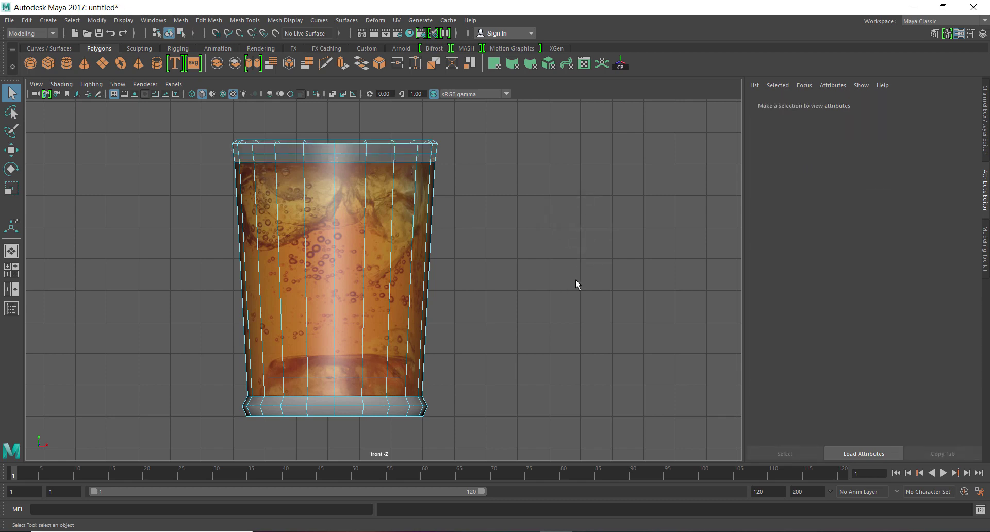
Return to object mode in the perspective view and compare the cup in plain shaded and textured display
right_click_drag(382, 240, 434, 228)
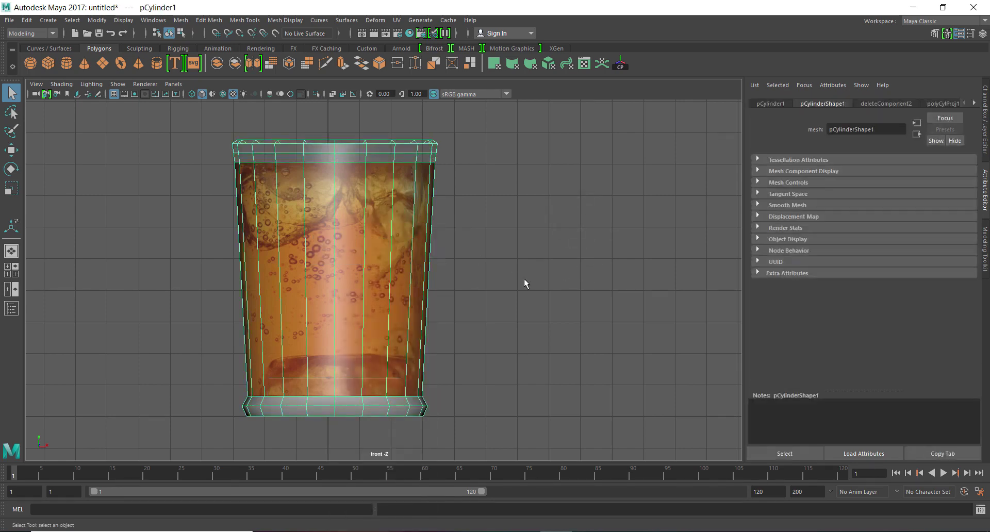
key("space")
mouse_move(525, 280)
left_mouse_down()
mouse_move(526, 265)
mouse_move(516, 304)
mouse_move(475, 316)
mouse_move(450, 340)
mouse_move(426, 343)
mouse_move(431, 323)
mouse_move(388, 315)
mouse_move(395, 353)
mouse_move(411, 314)
mouse_move(421, 312)
left_mouse_up()
key("5")
left_click(577, 293)
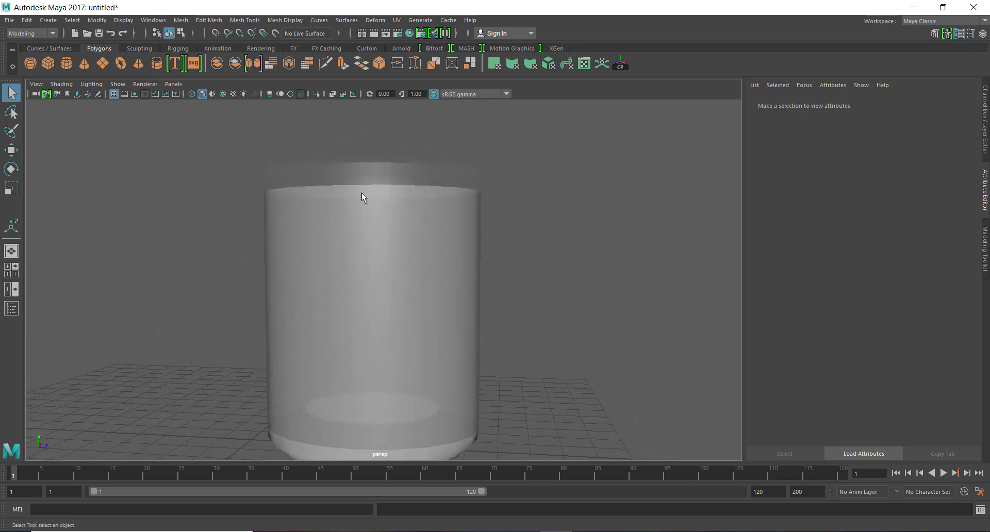
left_click_drag(419, 203, 372, 269, "alt")
key("6")
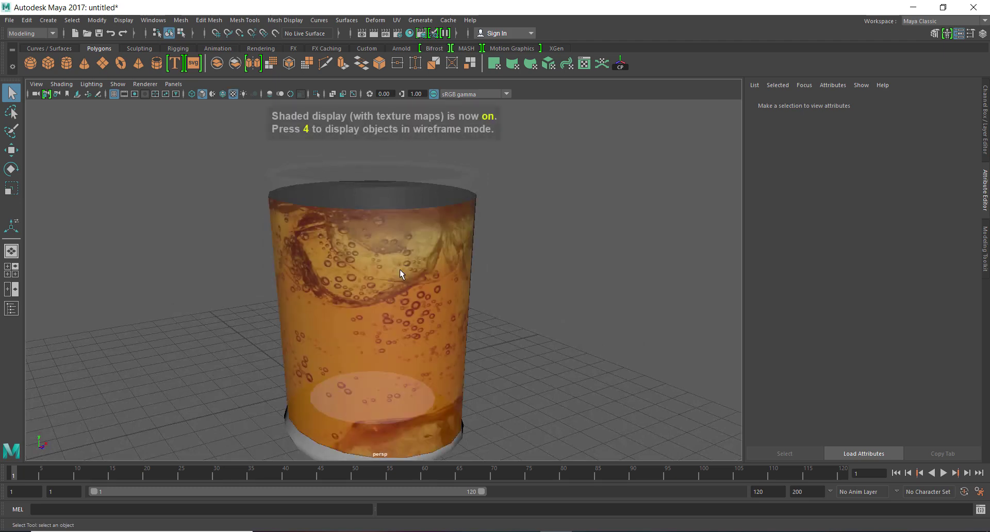
Select the cup and examine its transparent rim and tea-textured wall from several sides
left_click_drag(470, 311, 596, 329, "alt")
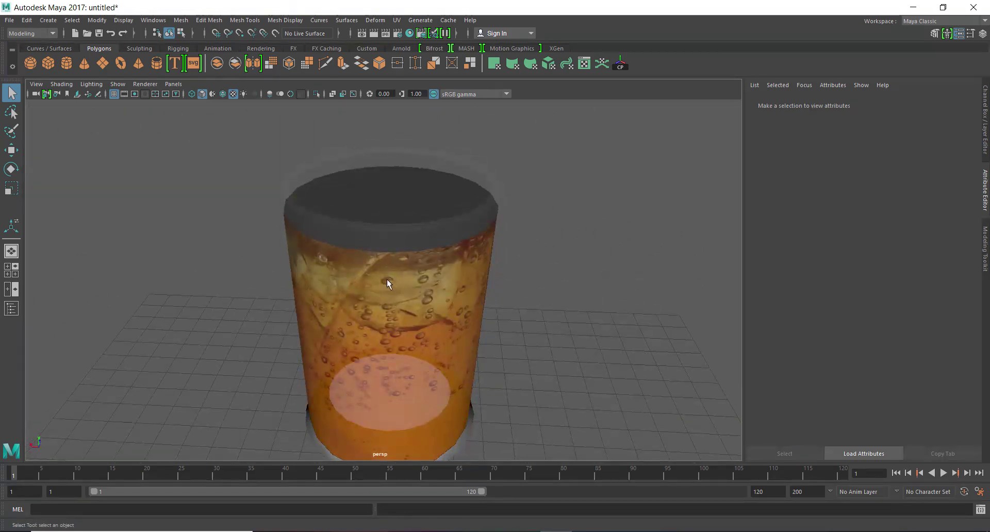
left_click(392, 241)
left_click_drag(517, 296, 482, 283, "alt")
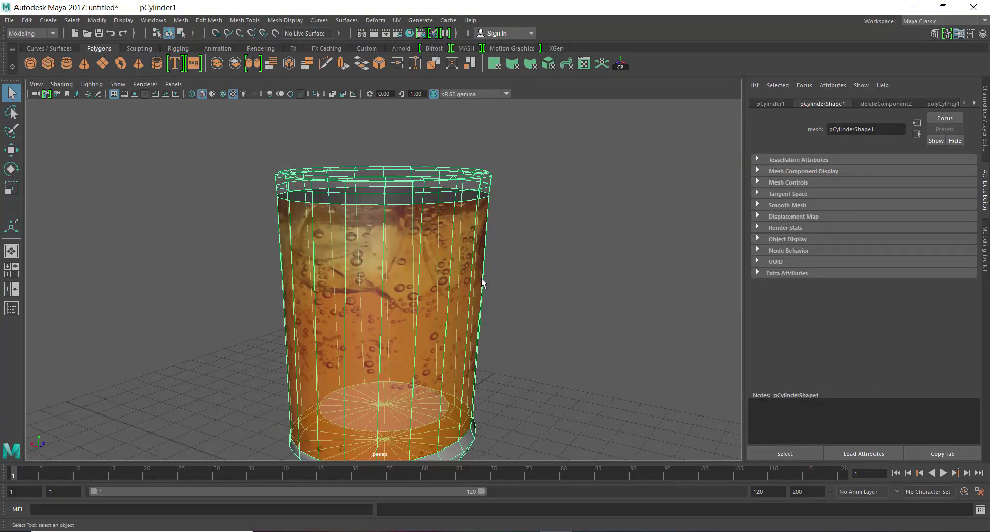
right_click_drag(558, 263, 477, 307, "alt")
middle_click_drag(477, 307, 456, 283, "alt")
left_click_drag(456, 288, 476, 299, "alt")
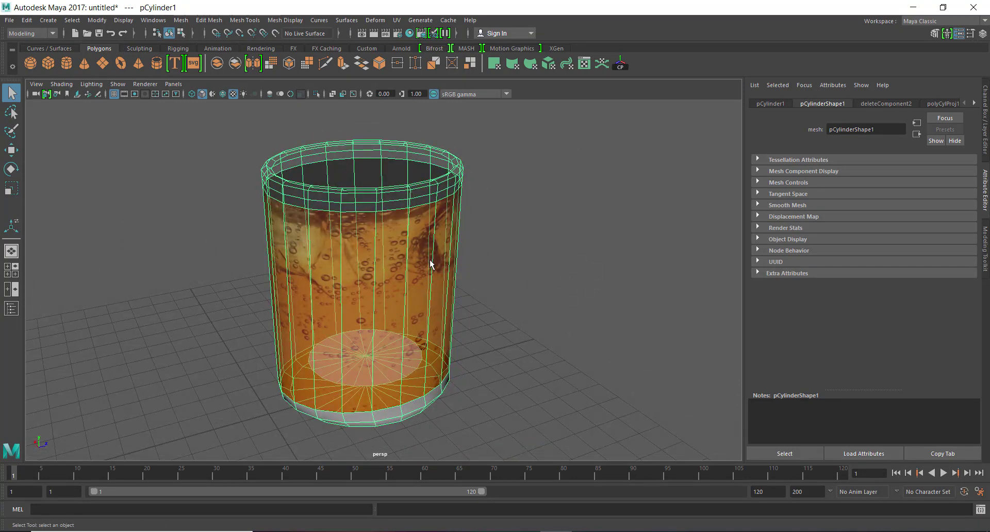
left_click_drag(449, 305, 321, 309, "alt")
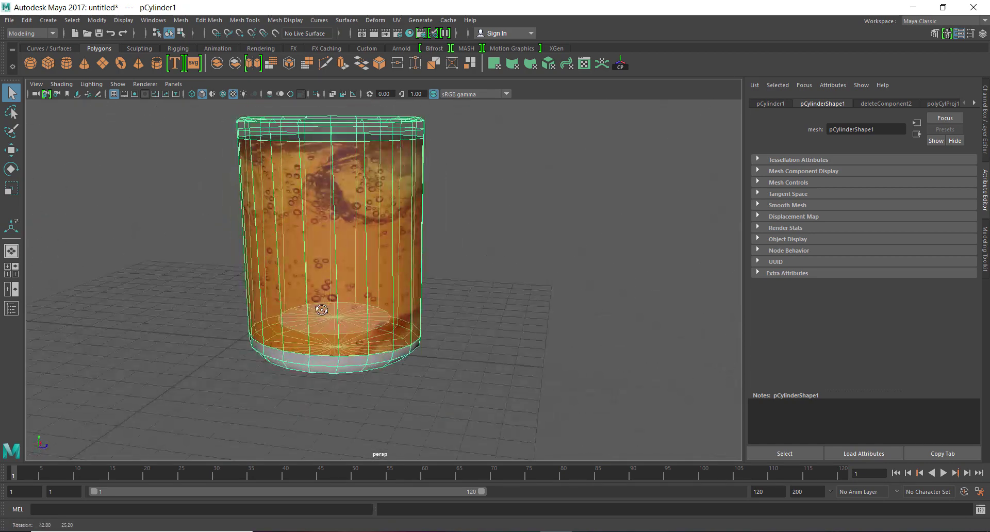
middle_click_drag(338, 276, 350, 301, "alt")
right_click_drag(351, 301, 347, 329, "alt")
middle_click_drag(412, 348, 372, 344, "alt")
right_click_drag(372, 344, 387, 347, "alt")
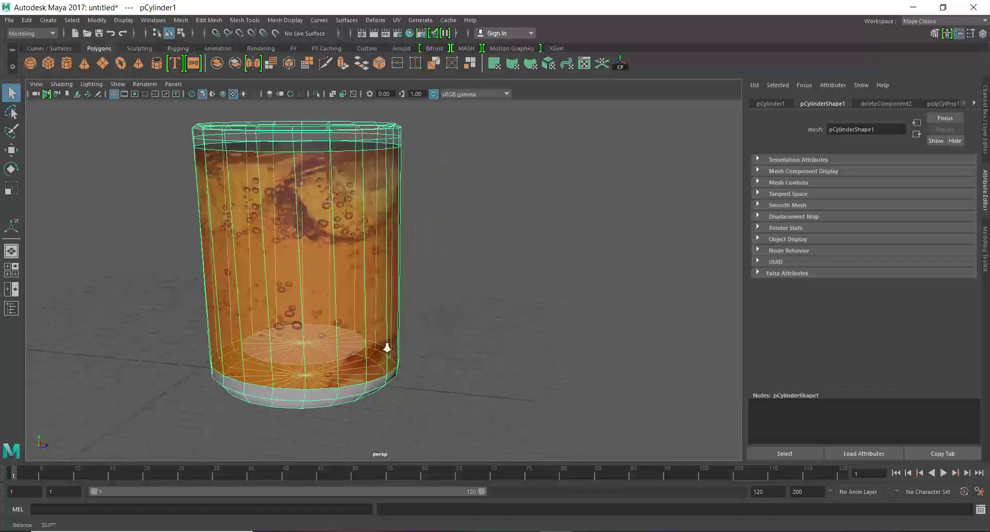
Examine the cup's open top, inner wall and bottom disc from above
left_click_drag(387, 347, 468, 304, "alt")
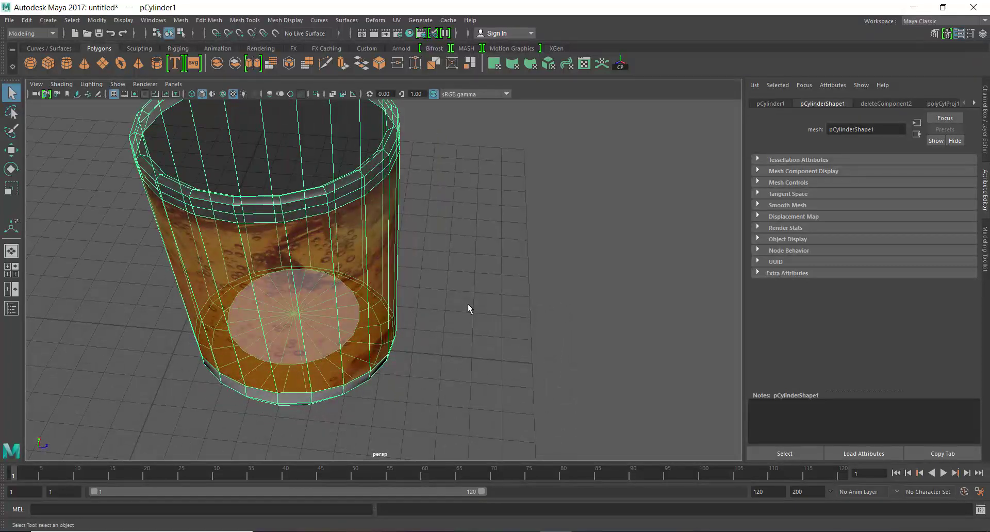
left_click_drag(394, 320, 568, 311, "alt")
right_click_drag(567, 311, 588, 313, "alt")
middle_click_drag(588, 313, 459, 345, "alt")
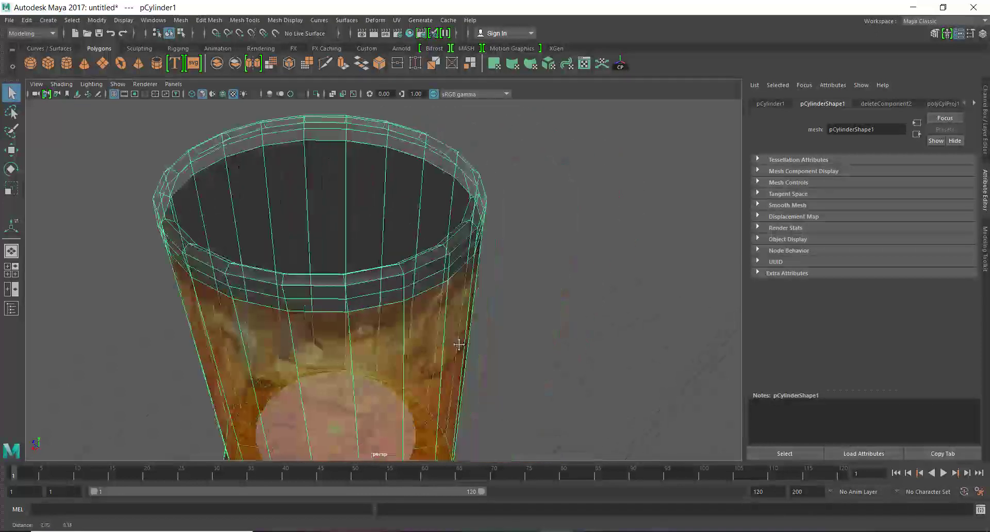
left_click_drag(459, 345, 455, 360, "alt")
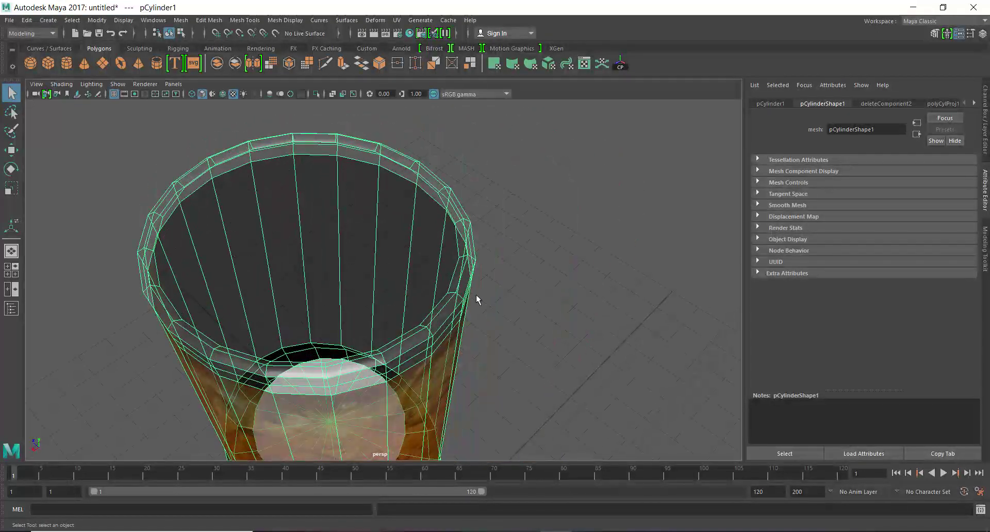
right_click_drag(476, 299, 382, 263, "alt")
middle_click_drag(382, 262, 389, 243, "alt")
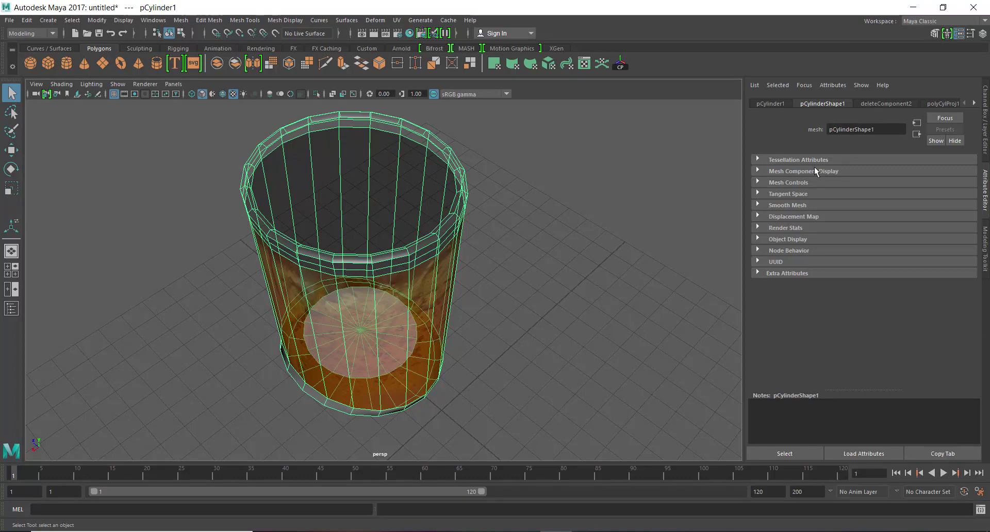
left_click_drag(496, 268, 374, 348, "alt")
left_click_drag(459, 258, 456, 296, "alt")
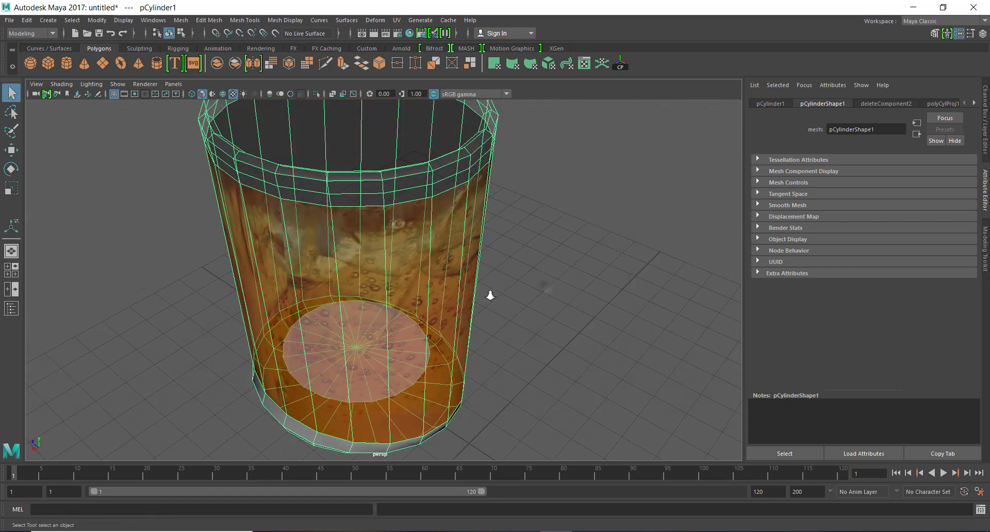
right_click_drag(488, 294, 449, 303, "alt")
middle_click_drag(449, 303, 445, 312, "alt")
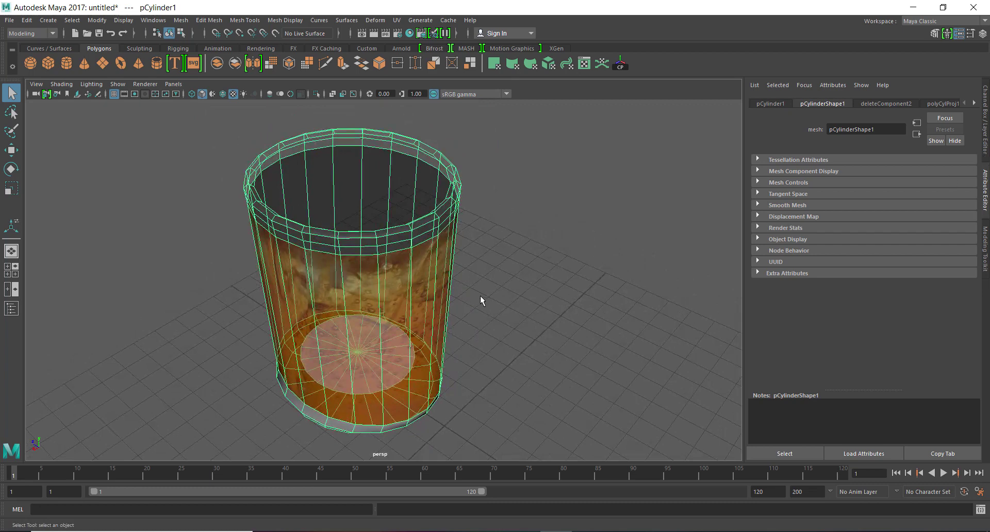
Select the ring of faces around the cup's base in the front view
left_click_drag(481, 298, 478, 276, "alt")
left_click_drag(470, 407, 475, 344, "alt")
key("space")
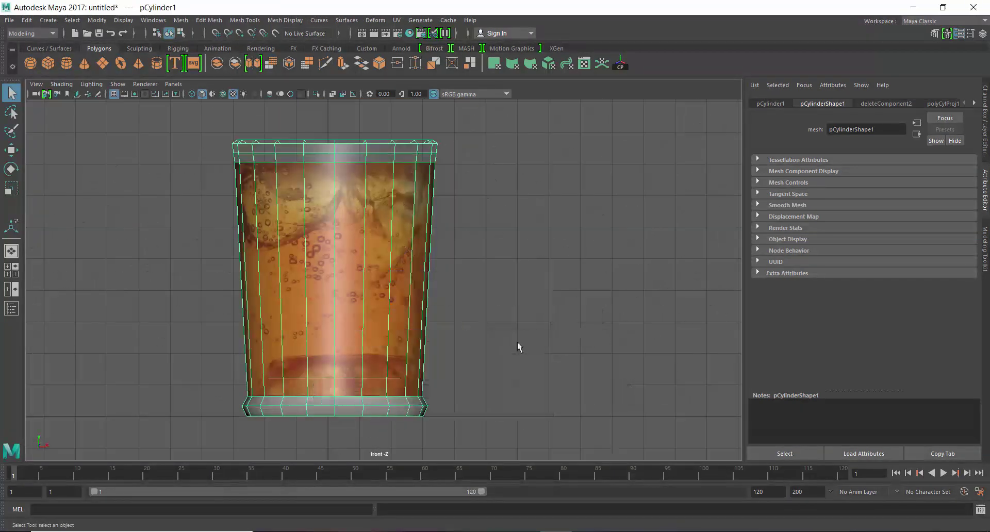
scroll(448, 291, "down", 1)
middle_click_drag(445, 290, 460, 241, "alt")
scroll(387, 378, "up", 2)
right_click_drag(379, 365, 371, 281)
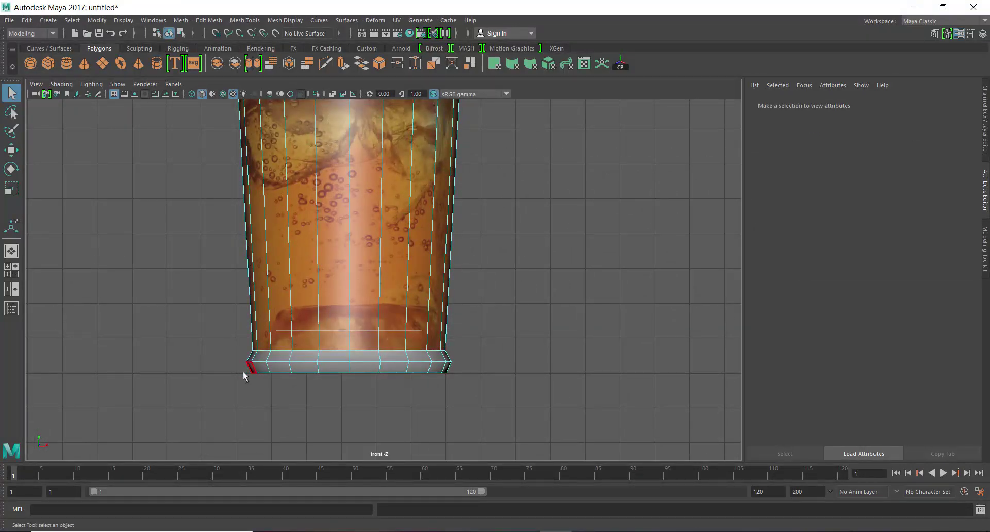
left_click_drag(232, 363, 535, 395)
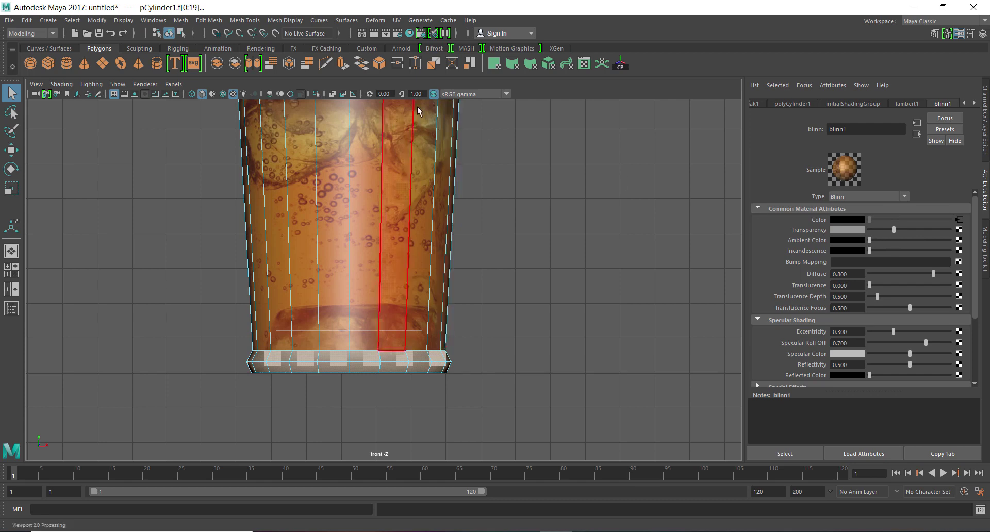
Render the front view of the cup, examine it with the Raw view transform and close the render
left_click(373, 34)
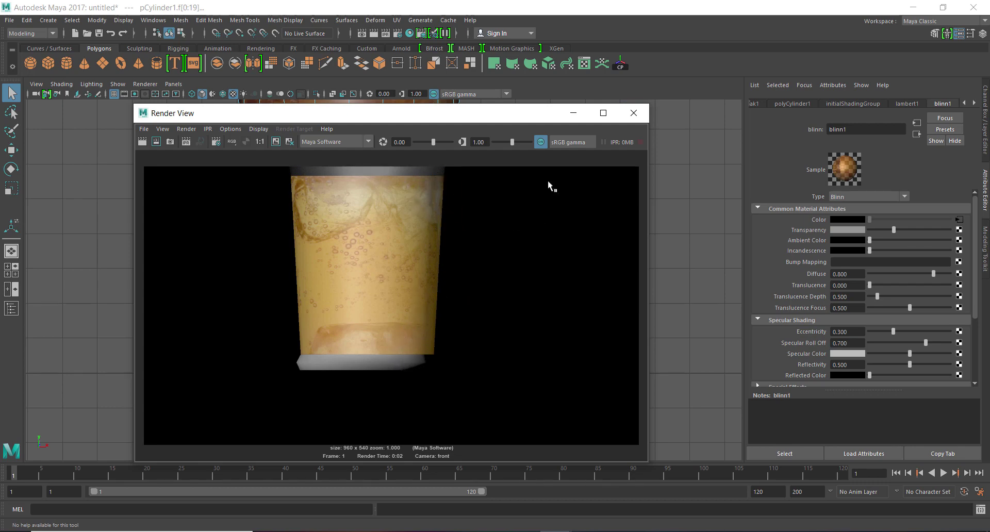
left_click(586, 142)
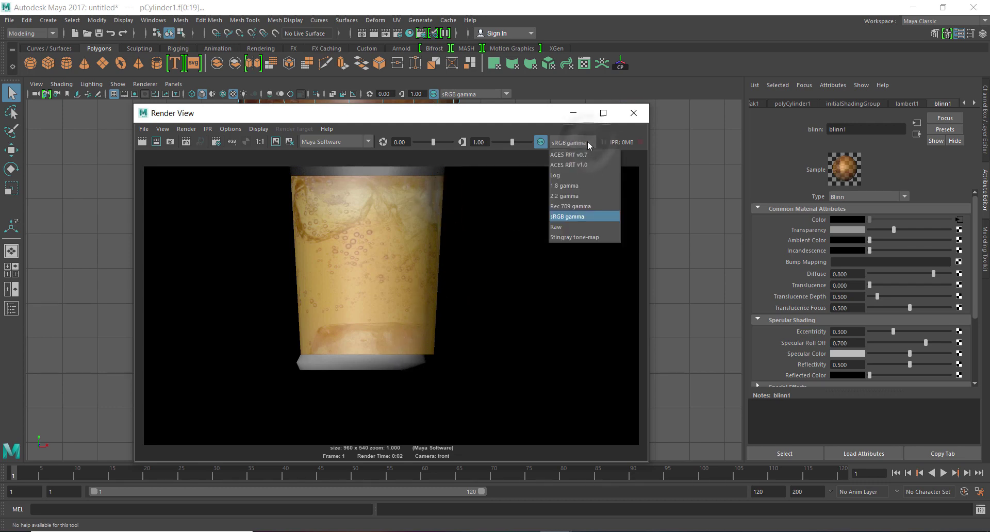
left_click(577, 227)
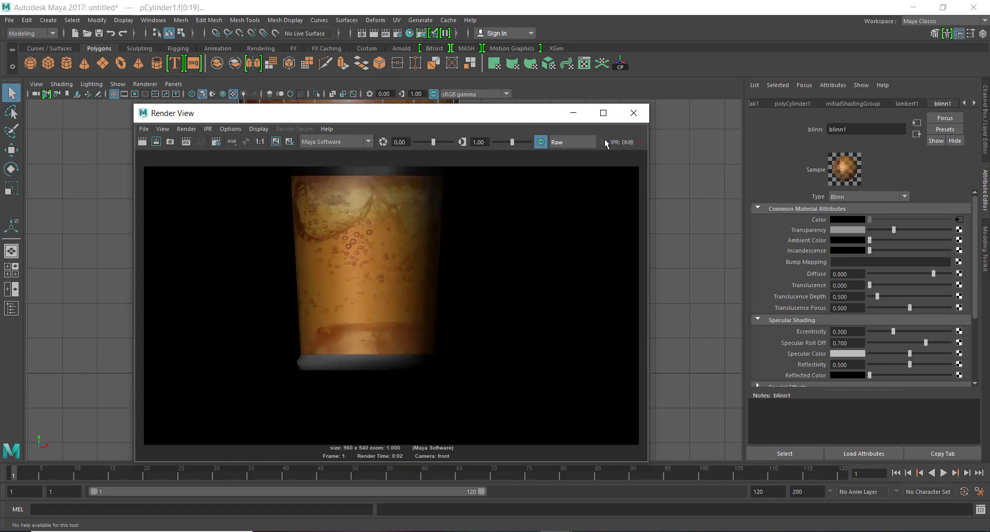
left_click(633, 112)
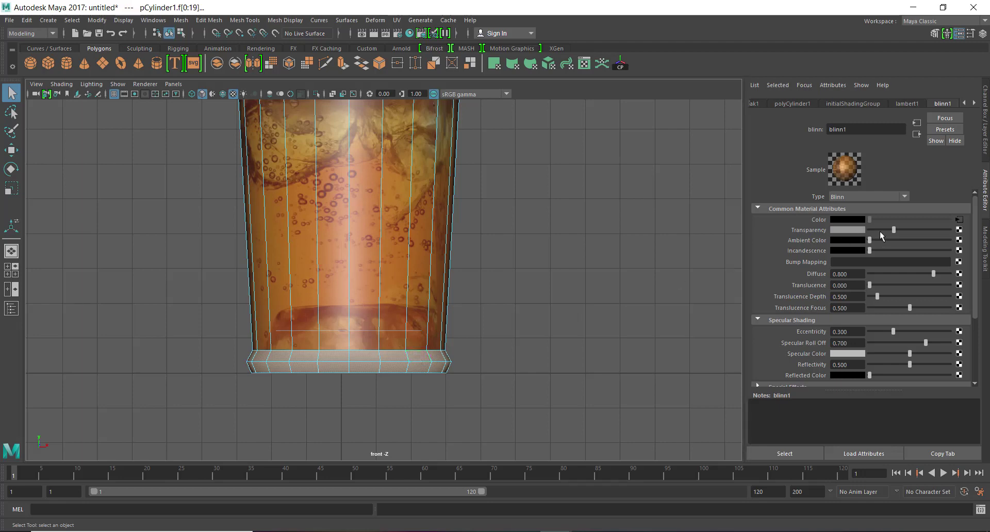
Raise the blinn1 material's transparency slightly and make the lambert1 material semi-transparent
mouse_move(896, 230)
left_mouse_down()
mouse_move(930, 230)
mouse_move(882, 230)
mouse_move(906, 230)
left_mouse_up()
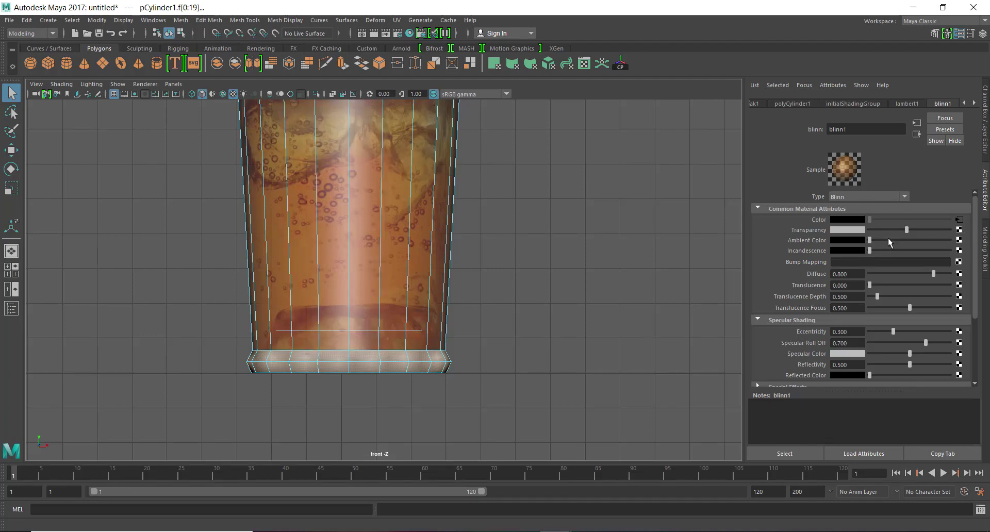
left_click(906, 104)
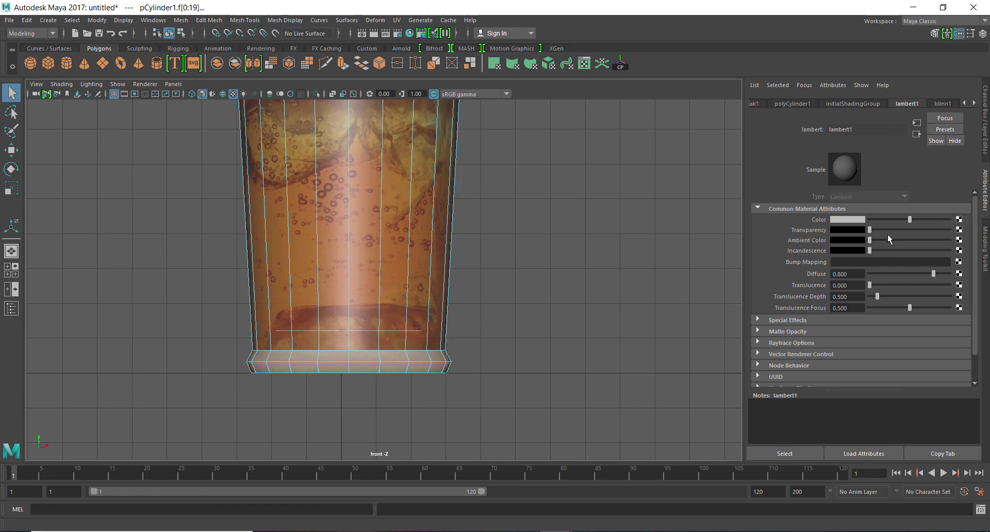
left_click_drag(871, 230, 910, 230)
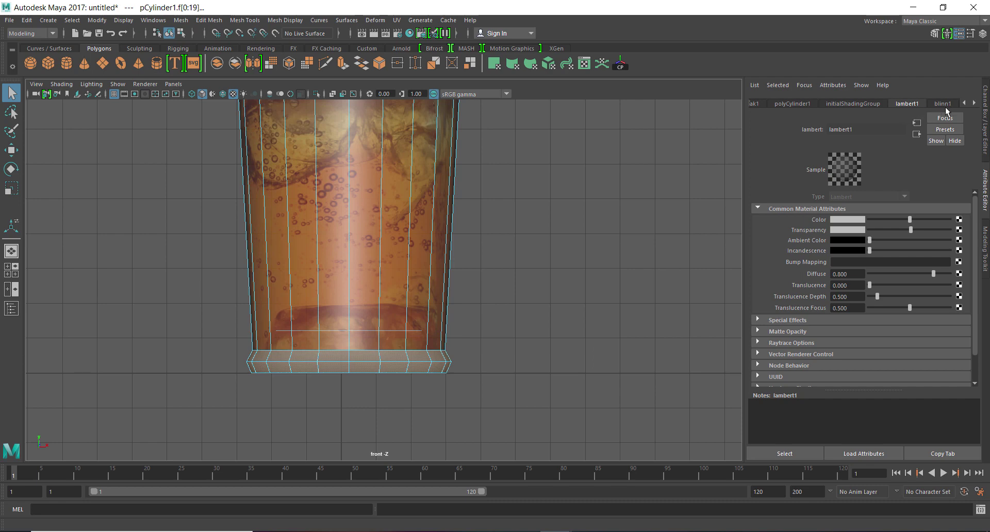
Set the lambert1 material's color to a saturated cyan with hue 186.92 and clear the face selection
left_click(850, 223)
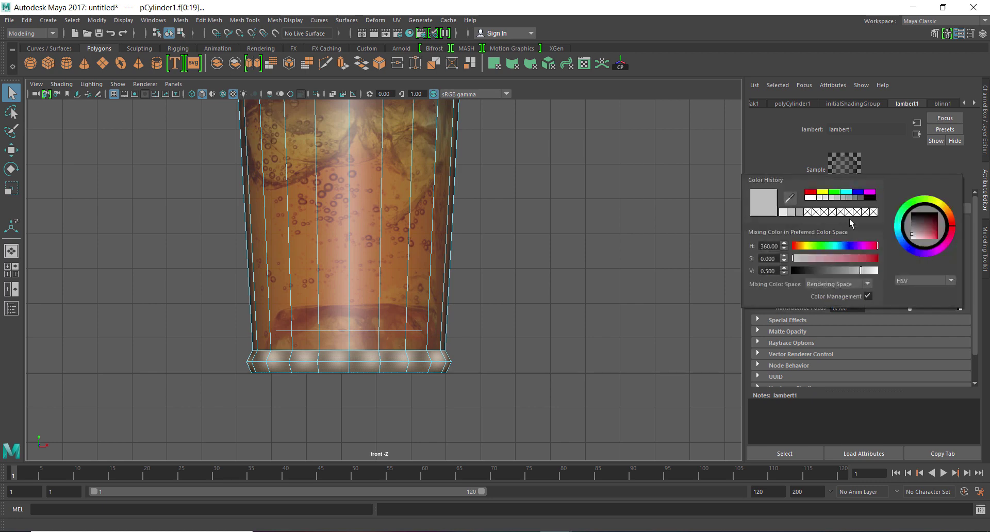
left_click(848, 191)
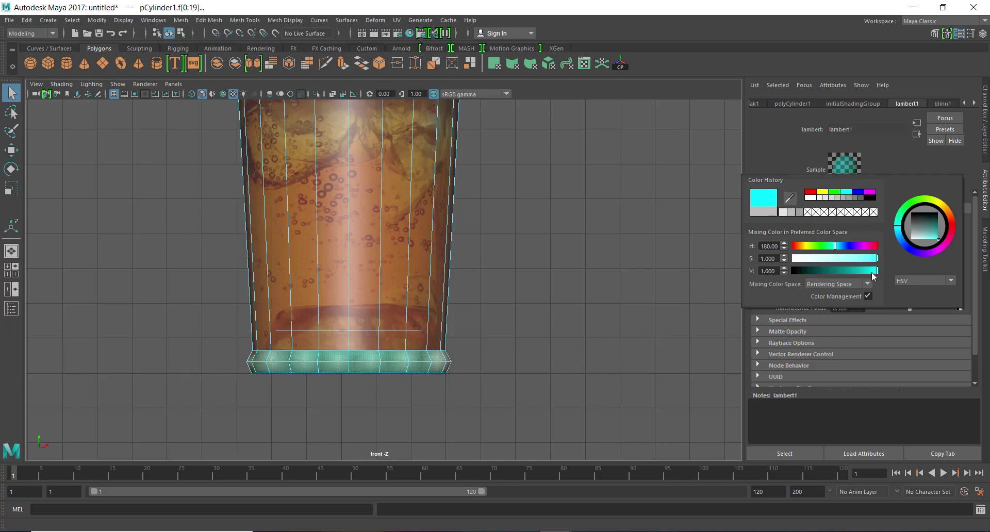
left_click_drag(835, 249, 836, 251)
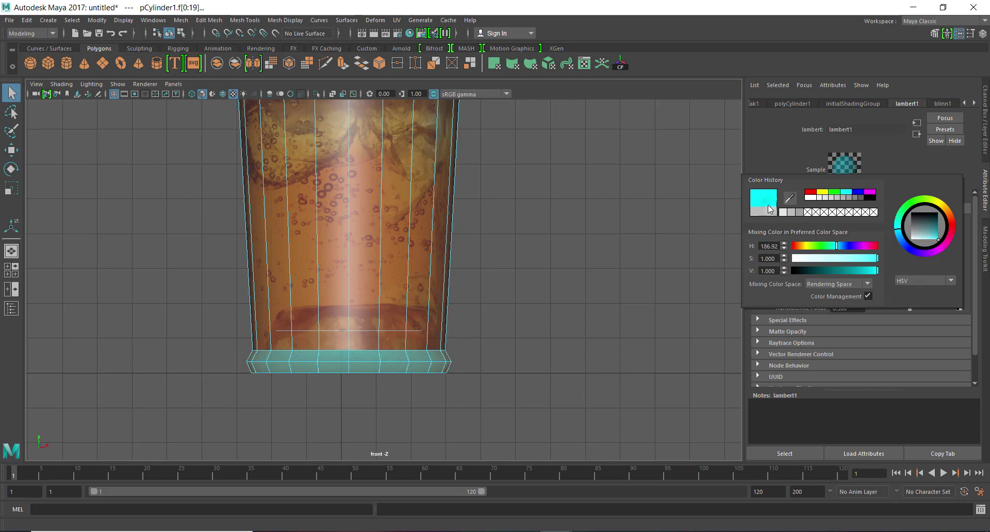
left_click(654, 227)
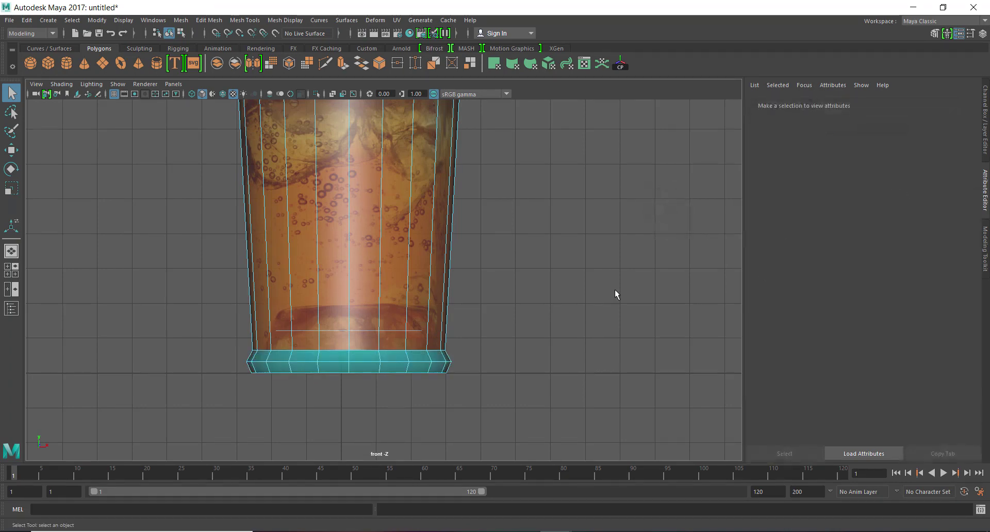
Reselect the cup's base ring faces, make their lambert1 material fully opaque and clear the selection
left_click(412, 361)
left_click_drag(207, 355, 531, 400)
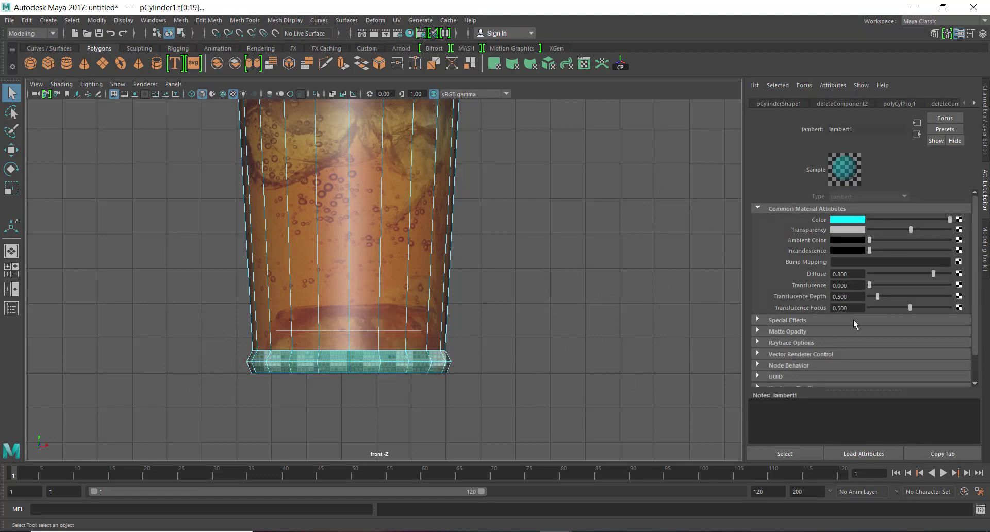
left_click_drag(910, 229, 858, 233)
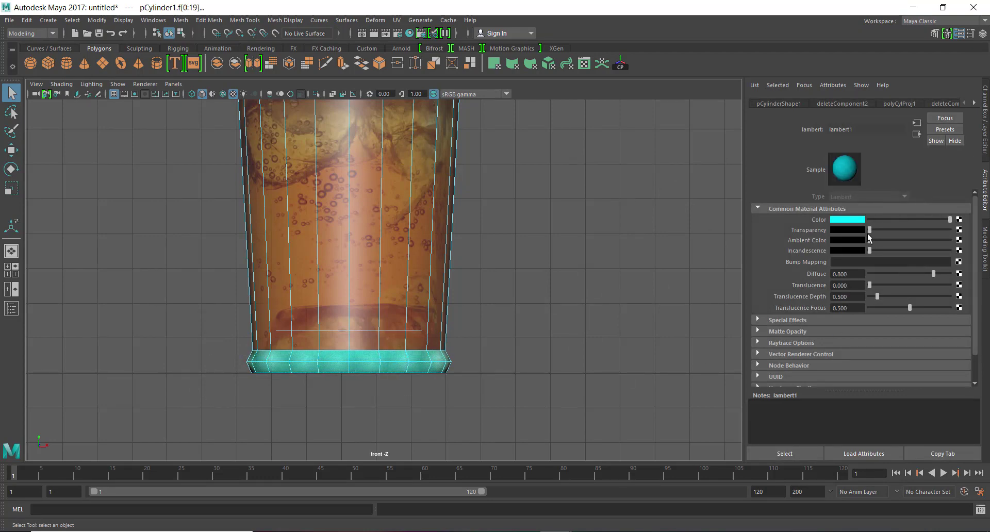
left_click(639, 309)
Return to object mode in the perspective view and examine the cup's cyan base from above and the sides
key("space")
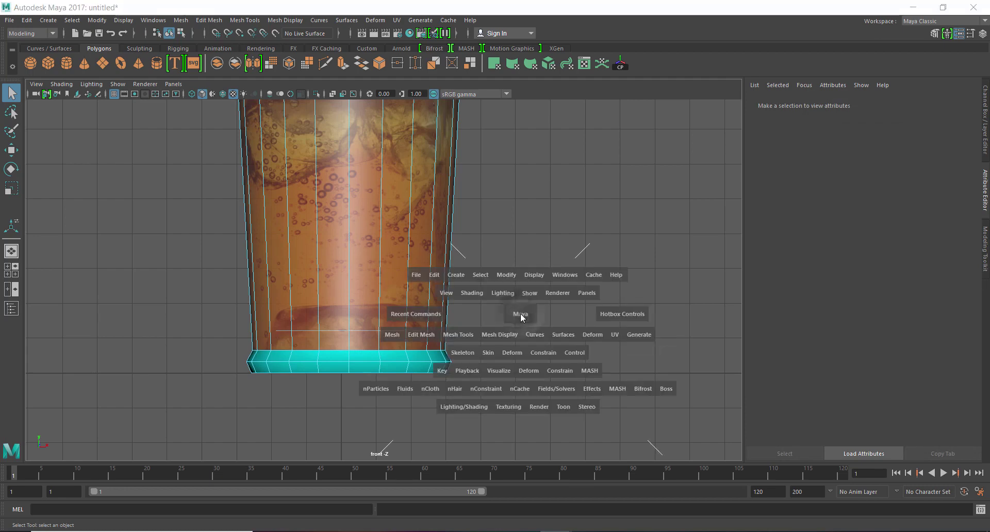
left_click_drag(521, 314, 522, 288)
left_click_drag(534, 339, 351, 306, "alt")
right_click(352, 249)
right_click_drag(415, 245, 413, 234)
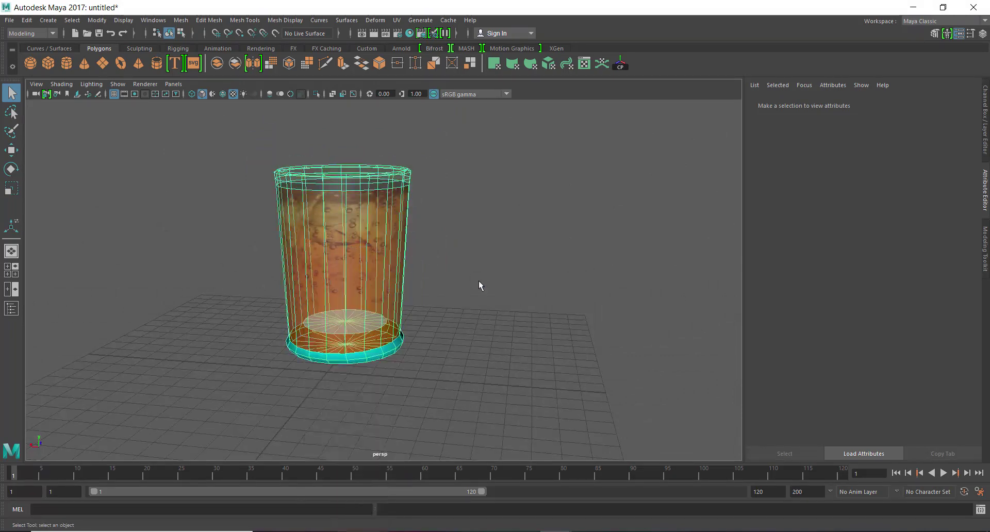
left_click(484, 354)
left_click_drag(483, 354, 353, 309, "alt")
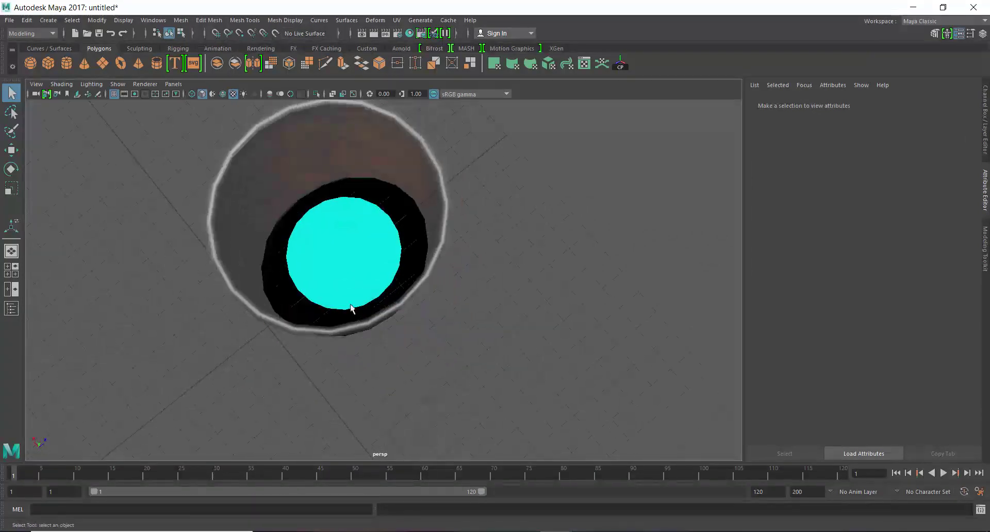
left_click_drag(371, 269, 481, 351, "alt")
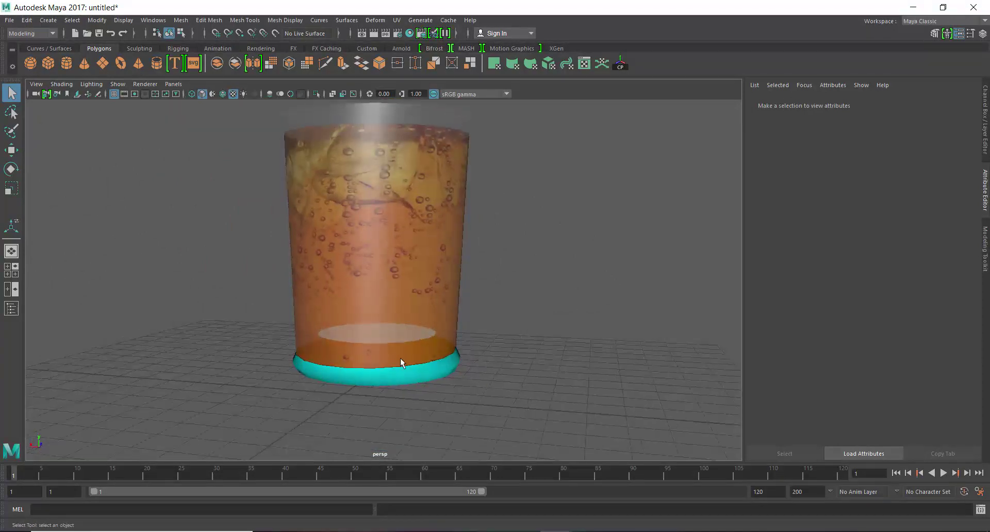
left_click_drag(402, 354, 501, 409, "alt")
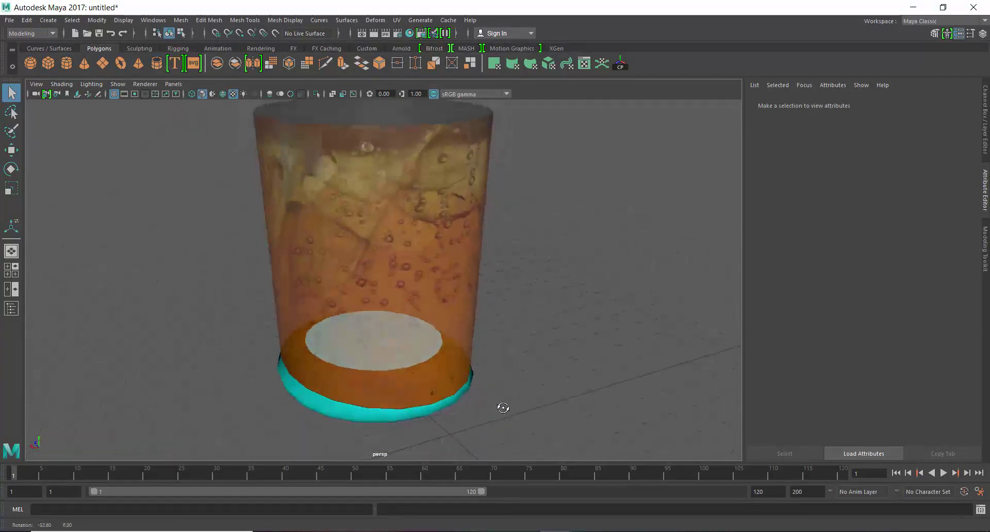
left_click_drag(402, 355, 437, 364, "alt")
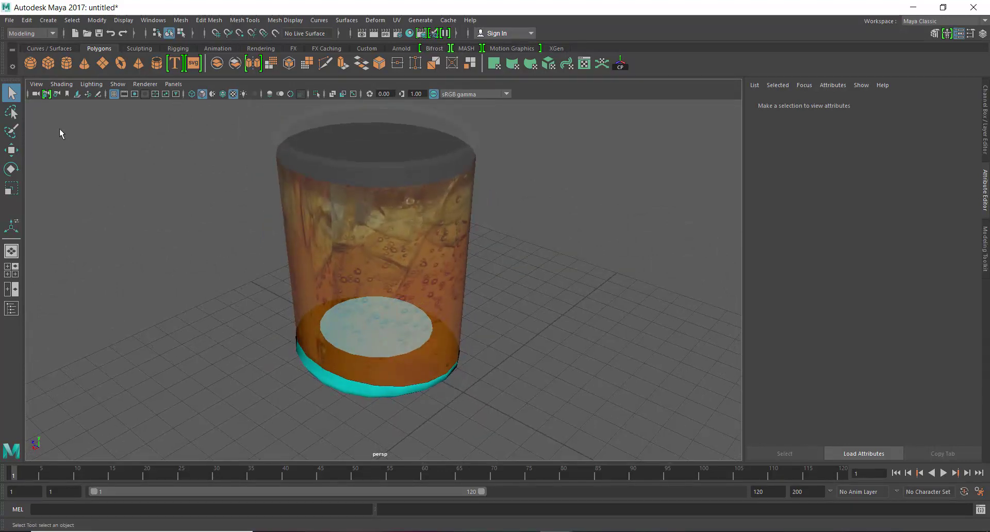
Create a small polygon sphere beside the cup and move it inside the cup, centred above the bottom disc
left_click(36, 61)
left_click_drag(606, 397, 619, 399)
key("w")
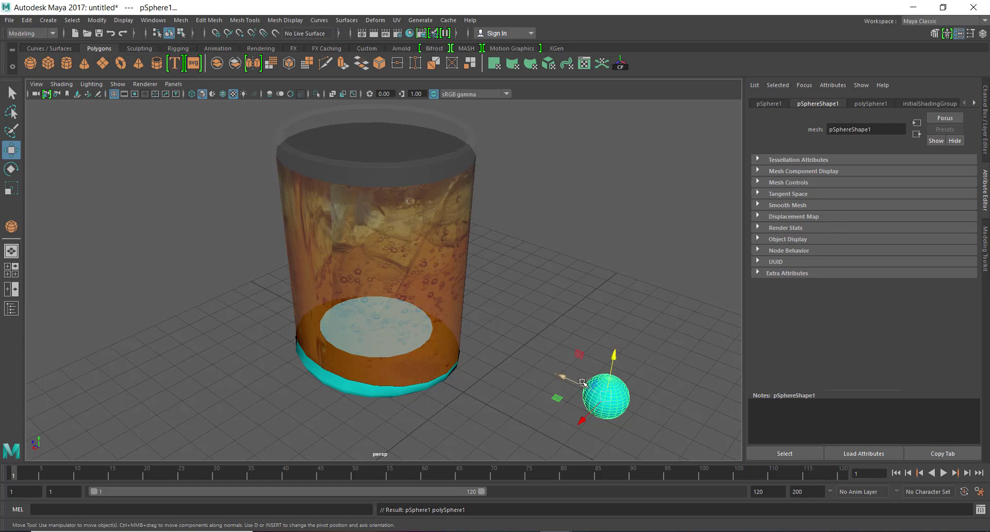
left_click_drag(561, 376, 336, 271)
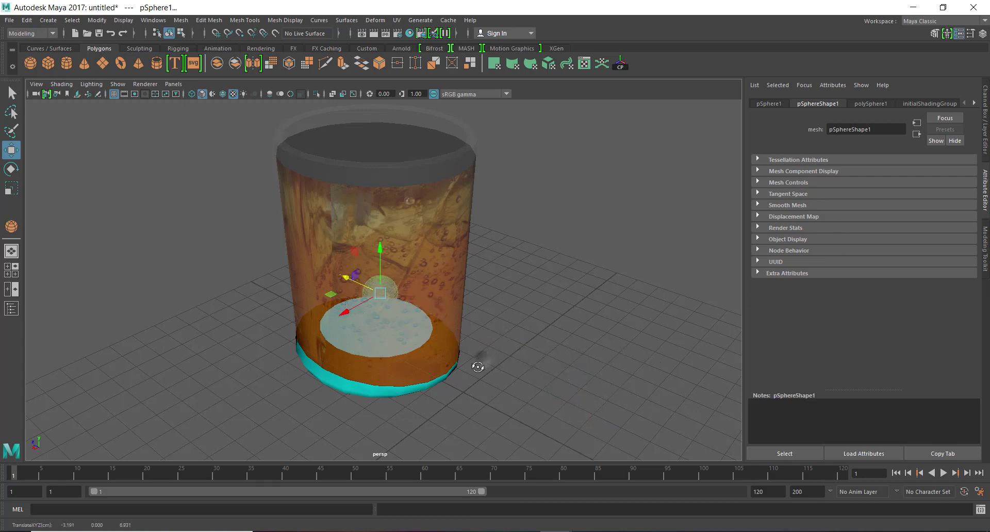
left_click_drag(477, 365, 468, 369, "alt")
left_click_drag(358, 249, 302, 286)
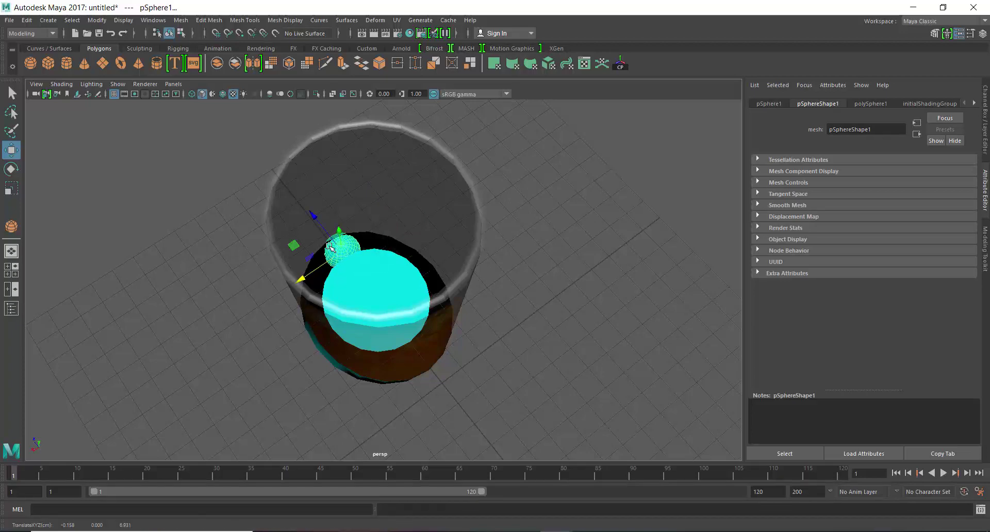
left_click_drag(317, 221, 387, 261)
left_click_drag(420, 305, 454, 251, "alt")
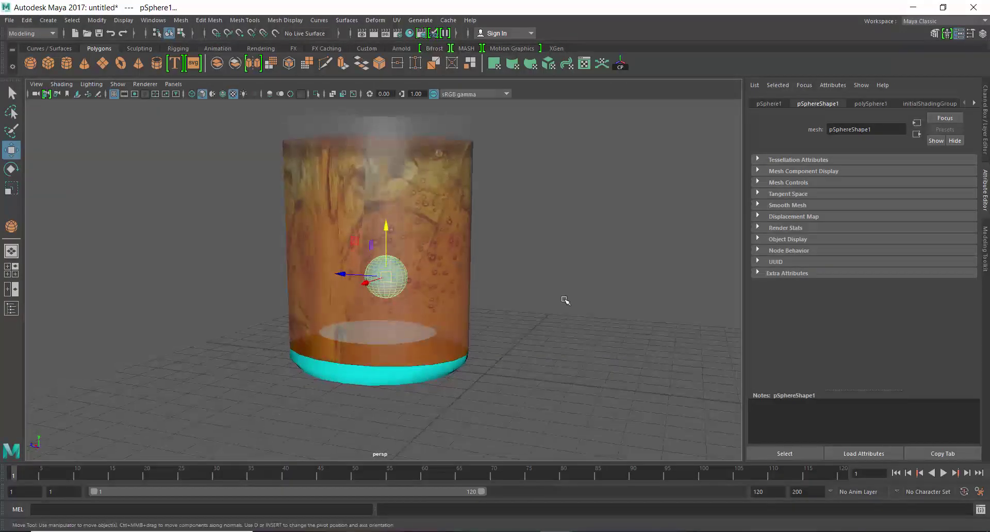
Examine the sphere through the cup's semi-transparent wall and open top from several sides and distances
left_click(599, 357)
left_click_drag(576, 307, 521, 404, "alt")
right_click_drag(521, 404, 451, 396, "alt")
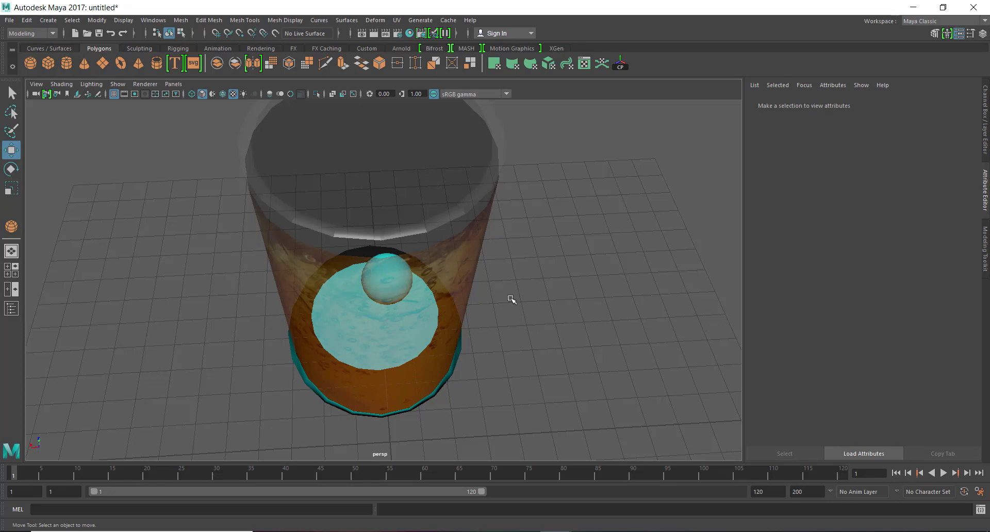
left_click_drag(512, 299, 562, 304, "alt")
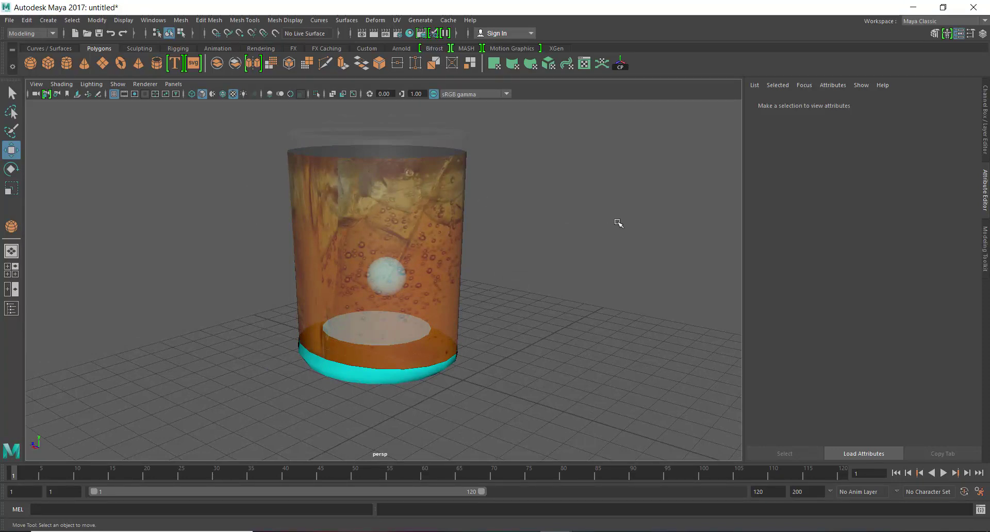
right_click_drag(535, 287, 449, 287, "alt")
left_click_drag(448, 287, 497, 296, "alt")
right_click_drag(497, 296, 521, 342, "alt")
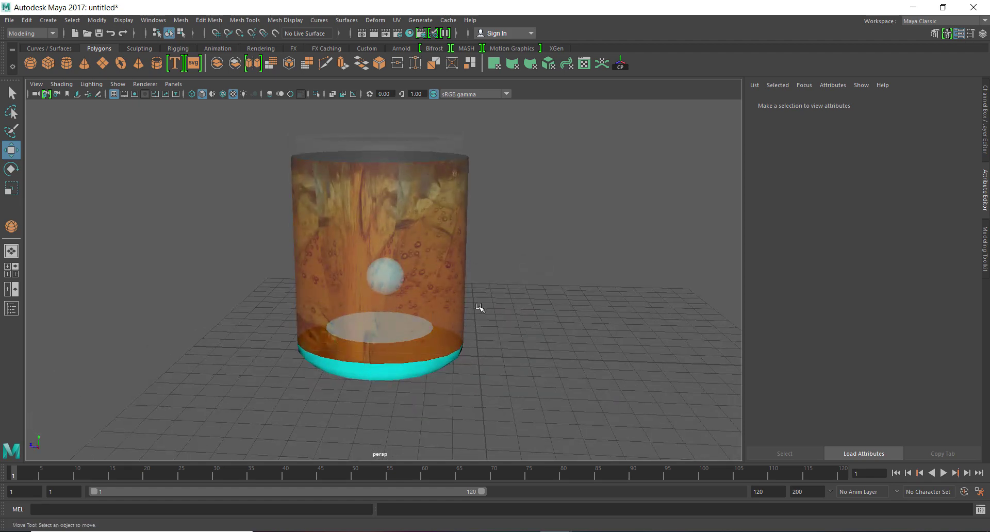
right_click_drag(536, 348, 443, 341, "alt")
middle_click_drag(443, 340, 334, 320, "alt")
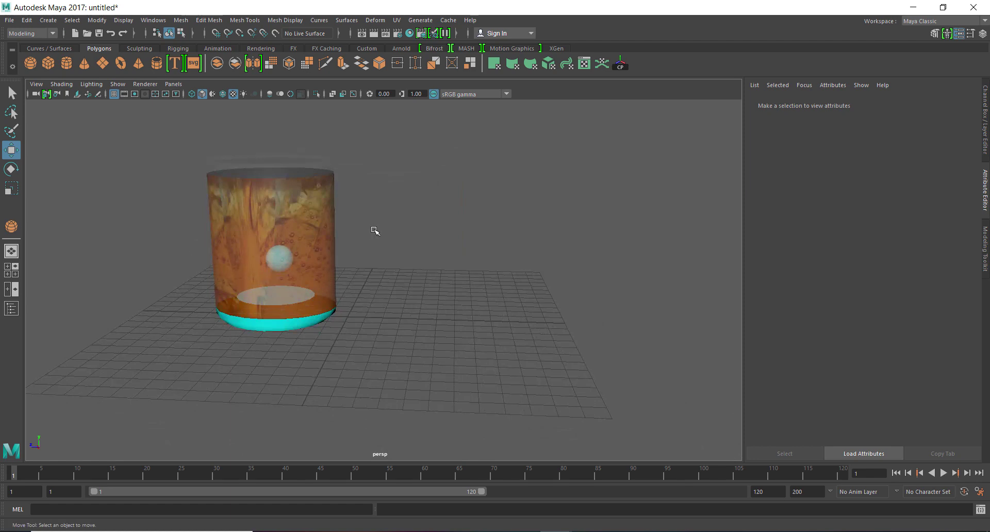
right_click_drag(393, 265, 371, 307, "alt")
Select the cup together with the sphere inside it
left_click(338, 248)
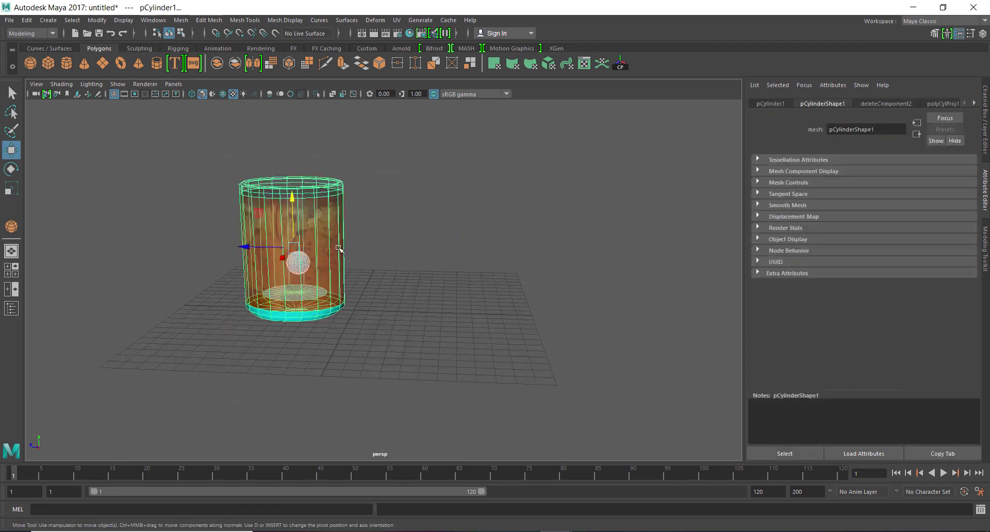
right_click_drag(339, 248, 388, 232)
left_click(404, 309)
left_click_drag(401, 314, 178, 166)
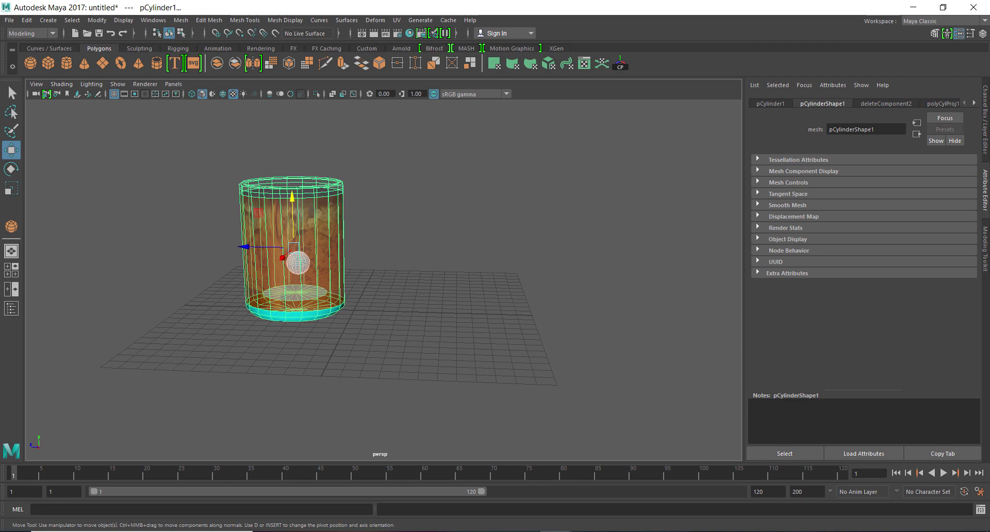
left_click(621, 530)
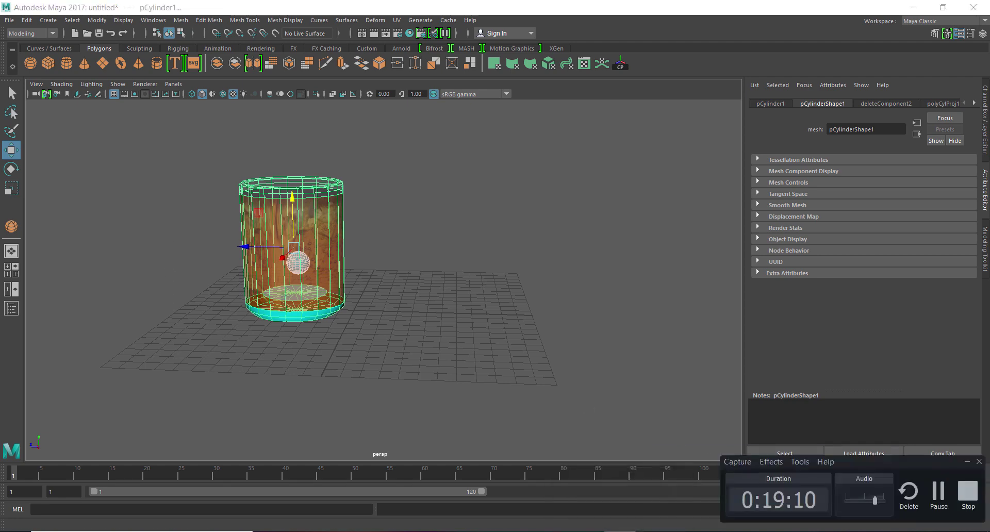